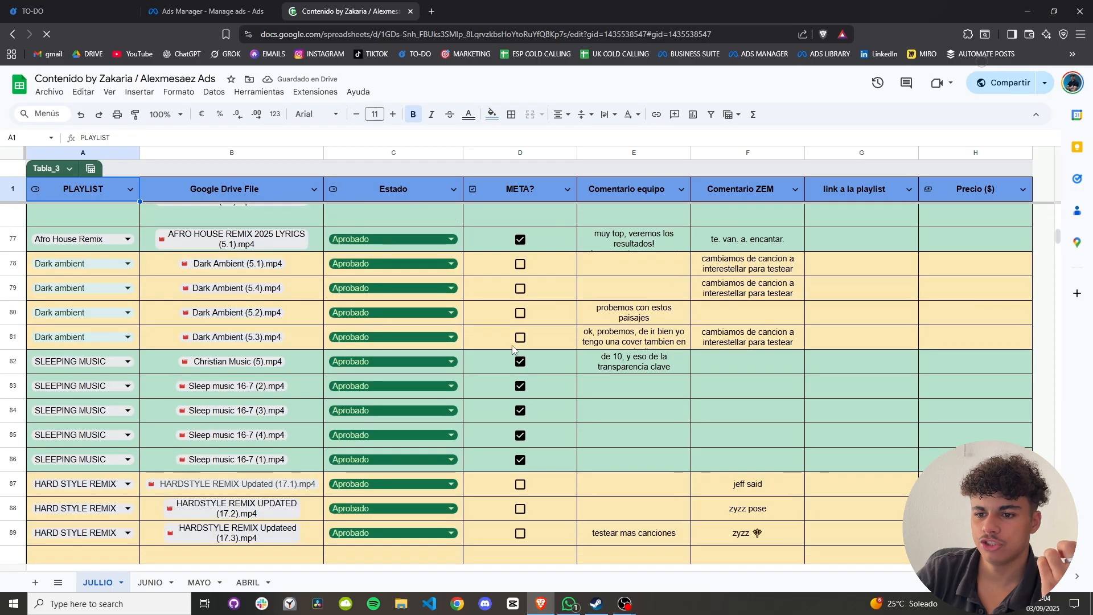
Look through the ad video entries, approval statuses and META checkboxes in the JULLIO sheet of the content spreadsheet.
{"action": "scroll", "coordinate": [544, 362], "scroll_direction": "down", "scroll_amount": 8}
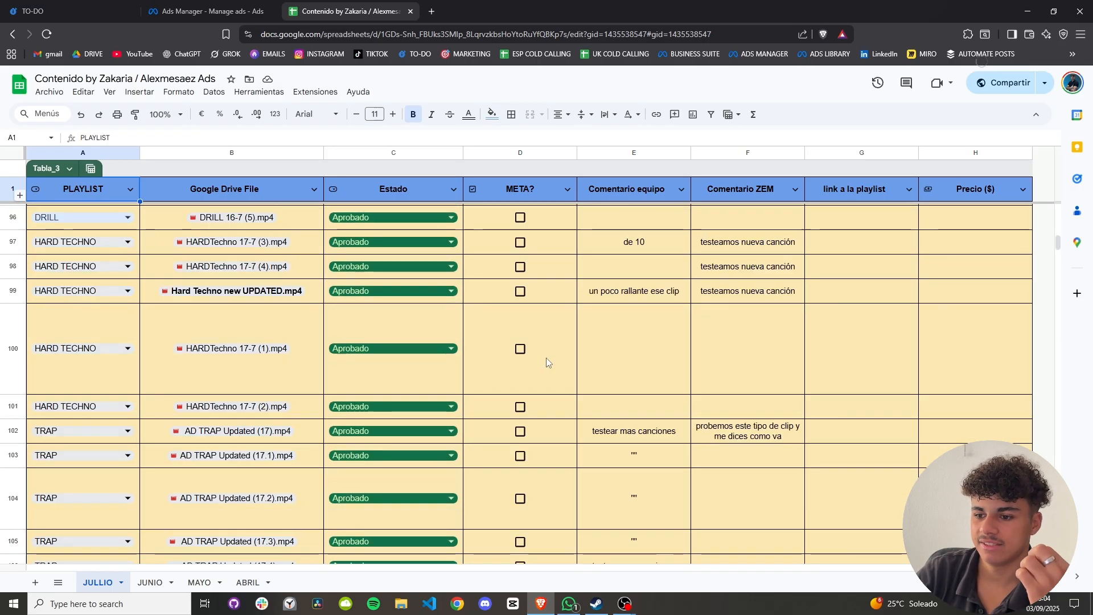
{"action": "scroll", "coordinate": [529, 375], "scroll_direction": "down", "scroll_amount": 20}
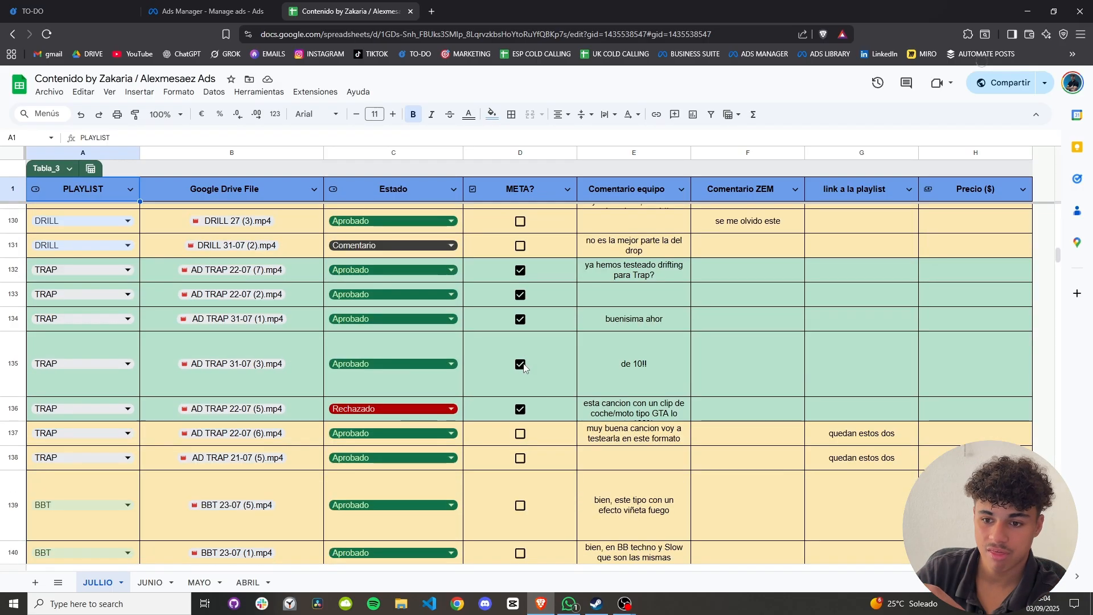
{"action": "scroll", "coordinate": [536, 385], "scroll_direction": "down", "scroll_amount": 10}
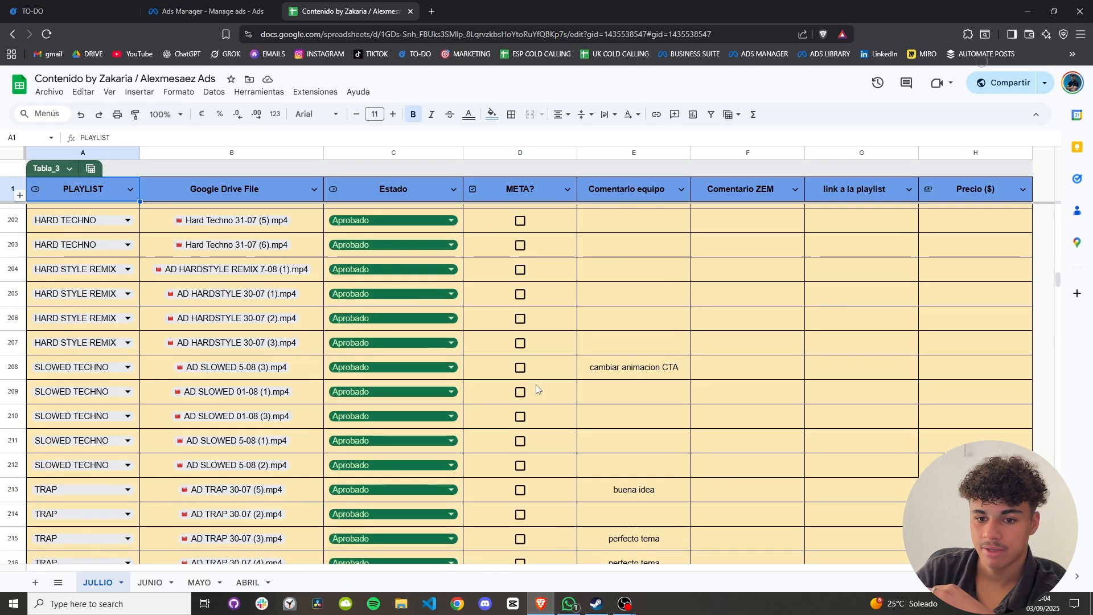
{"action": "left_click_drag", "start_coordinate": [132, 343], "coordinate": [374, 340]}
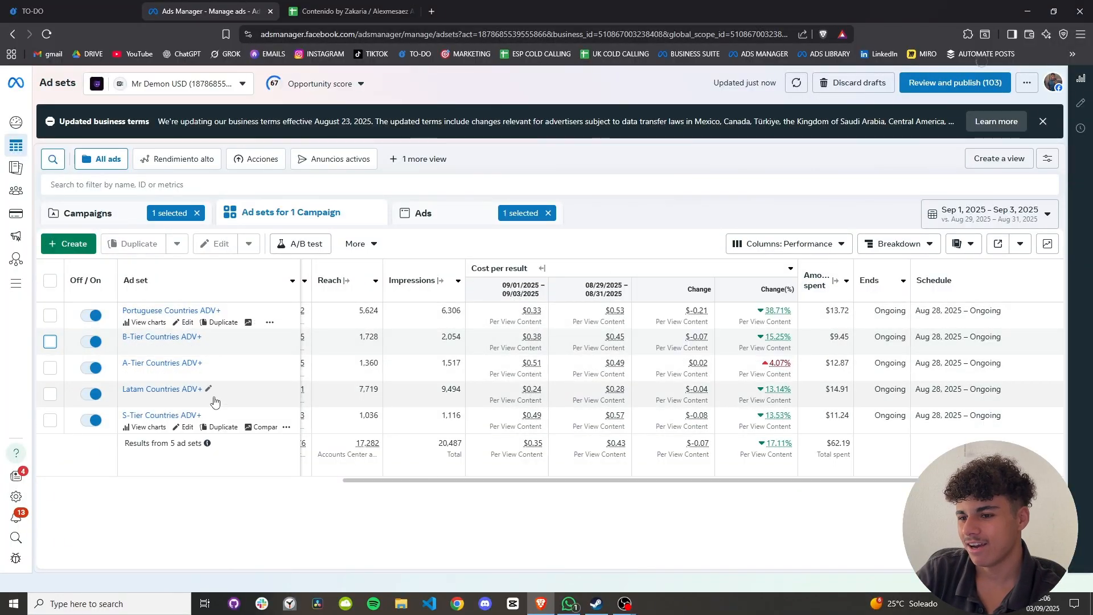
Turn off the ad "Girl working out -- Lyrics" in the A-Tier Countries ADV+ ad set and publish the change.
{"action": "left_click", "coordinate": [50, 367]}
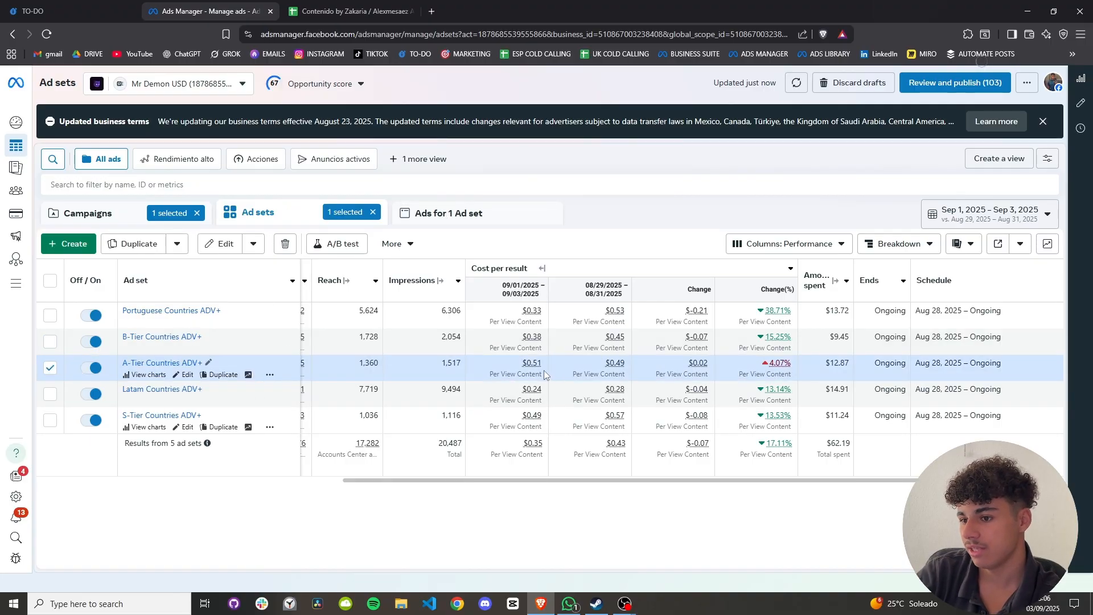
{"action": "left_click", "coordinate": [451, 213]}
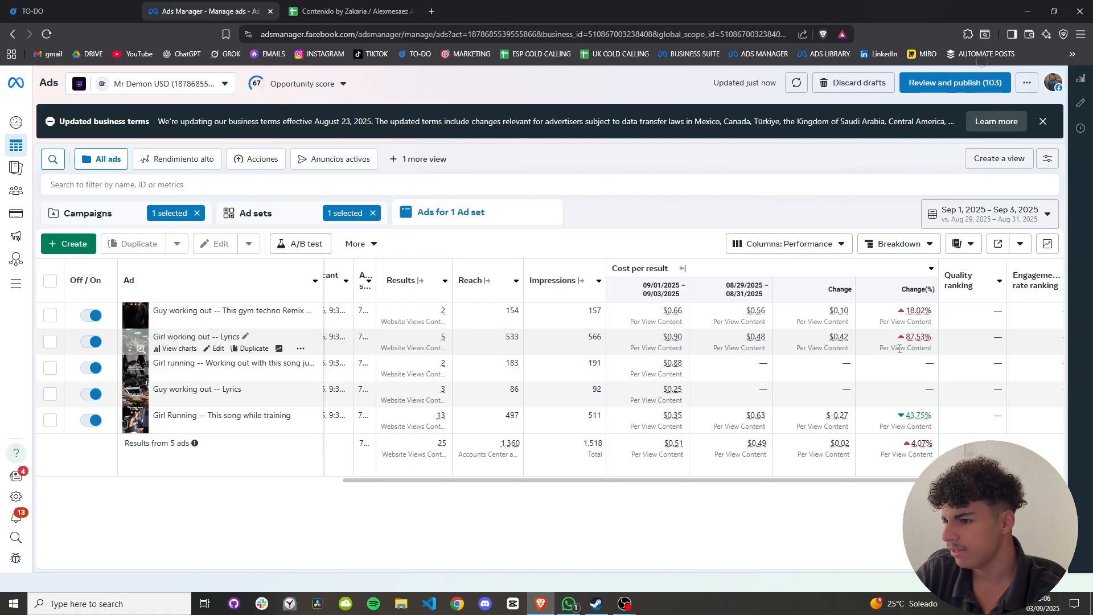
{"action": "left_click", "coordinate": [50, 342]}
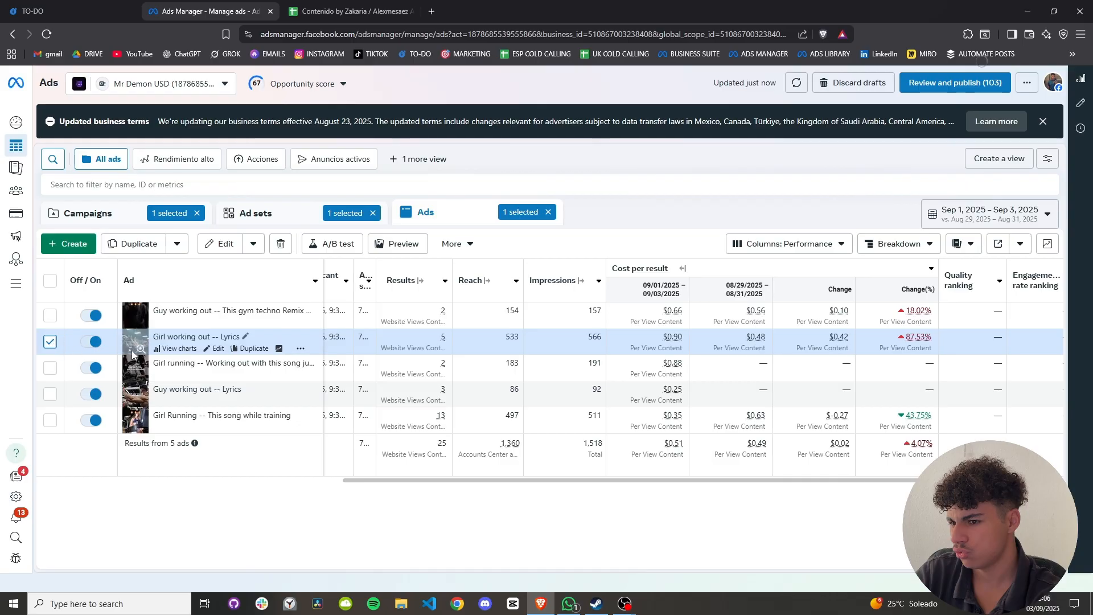
{"action": "left_click", "coordinate": [254, 245]}
{"action": "left_click", "coordinate": [207, 321]}
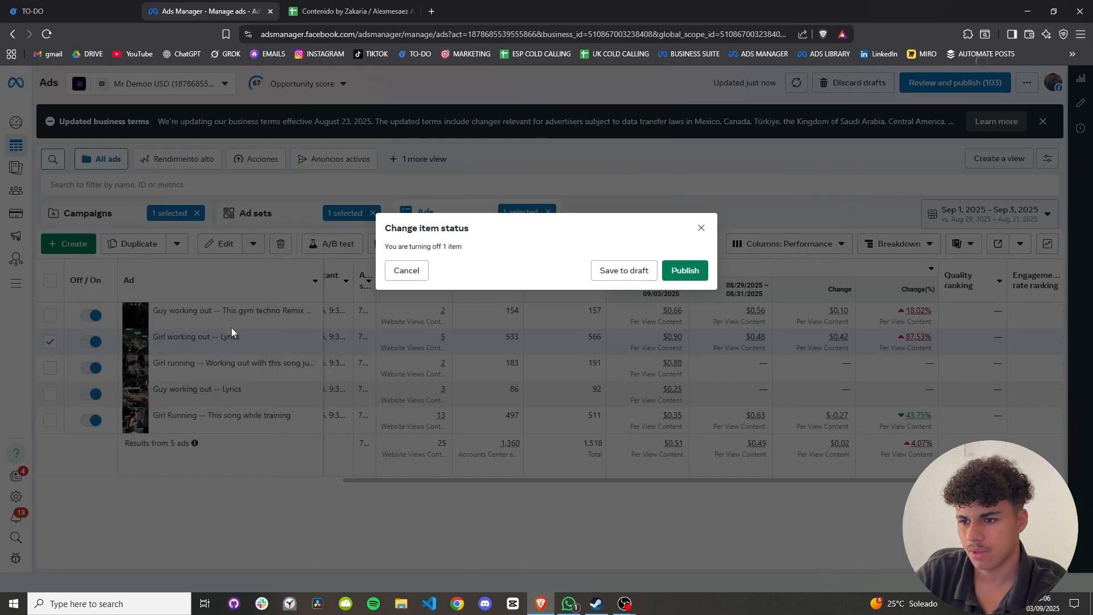
{"action": "left_click", "coordinate": [677, 271]}
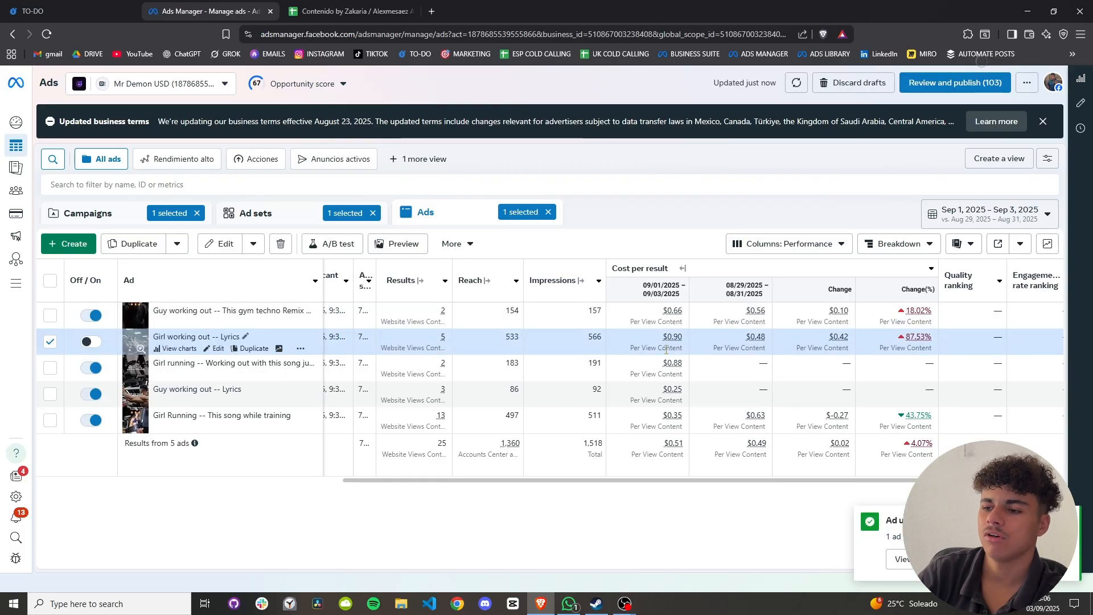
Examine the performance charts and impressions of the "Girl working out -- Lyrics" ad in the A-Tier ad set.
{"action": "left_click", "coordinate": [918, 337]}
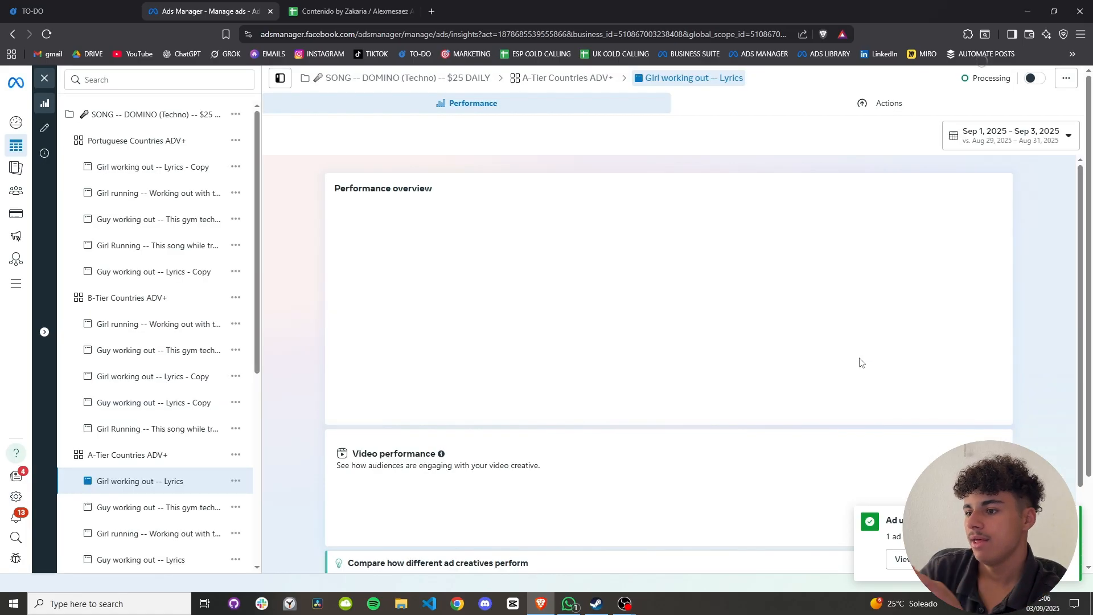
{"action": "left_click", "coordinate": [44, 78]}
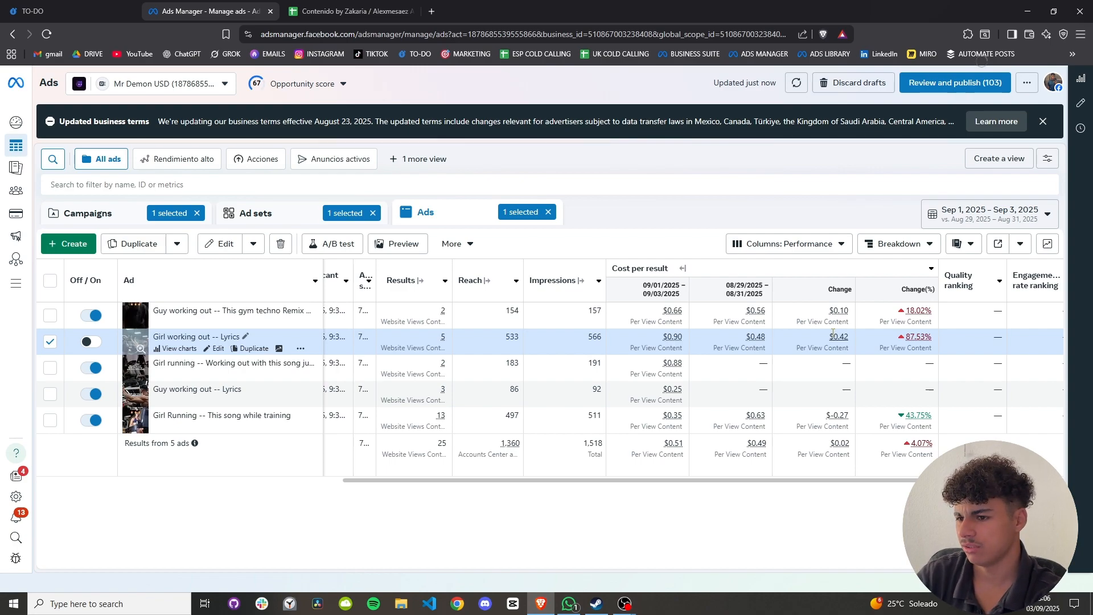
{"action": "left_click_drag", "start_coordinate": [588, 341], "coordinate": [604, 340]}
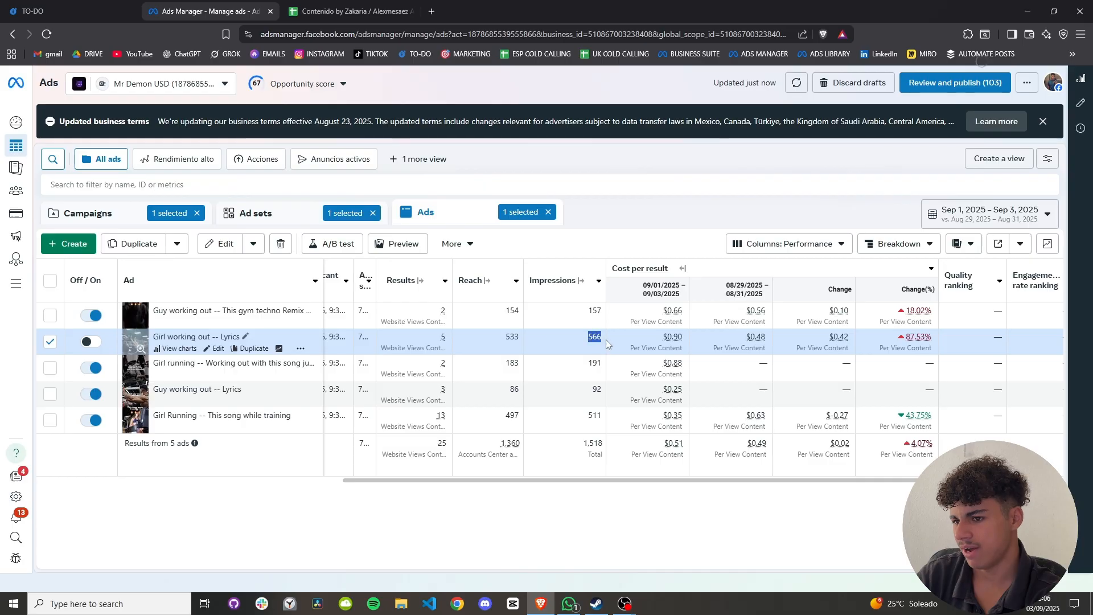
{"action": "left_click", "coordinate": [646, 191]}
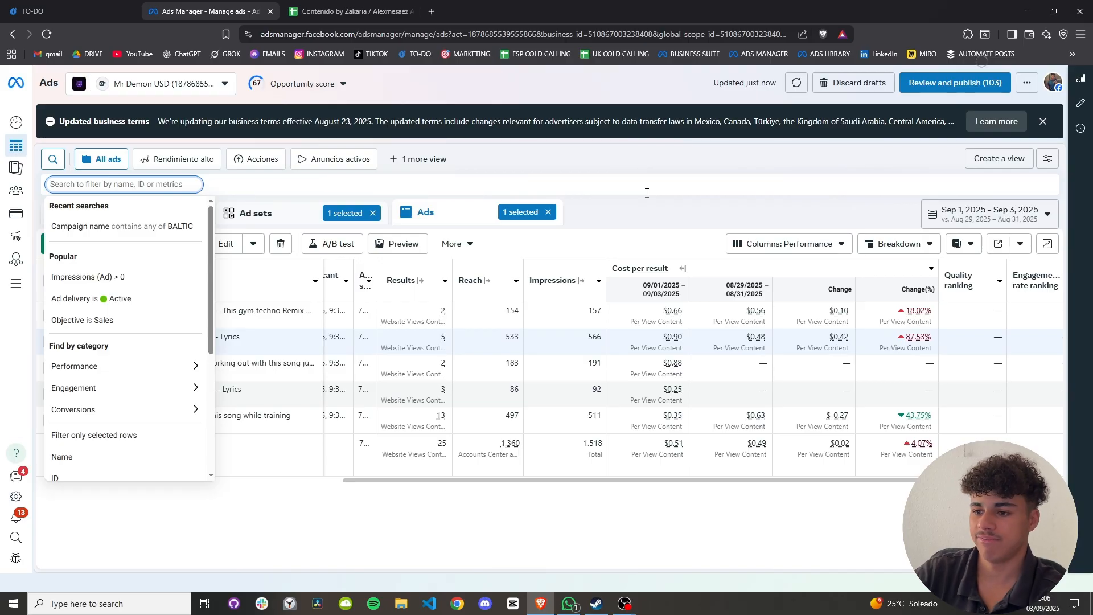
{"action": "left_click", "coordinate": [753, 510]}
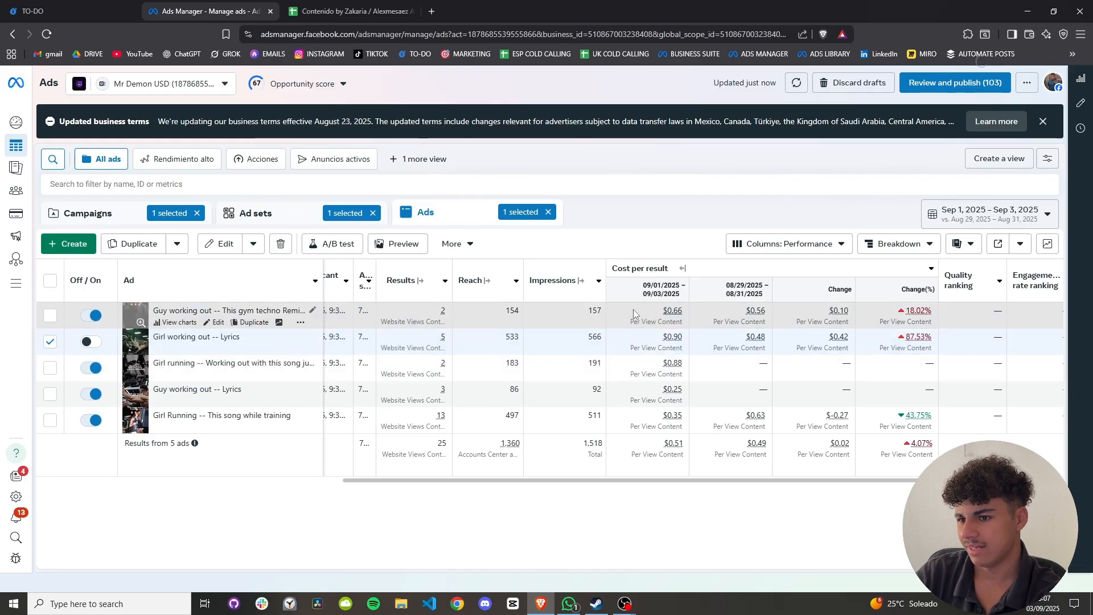
Switch the ad set selection from A-Tier to Latam Countries ADV+ and show its ads.
{"action": "left_click", "coordinate": [259, 214]}
{"action": "left_click", "coordinate": [51, 367]}
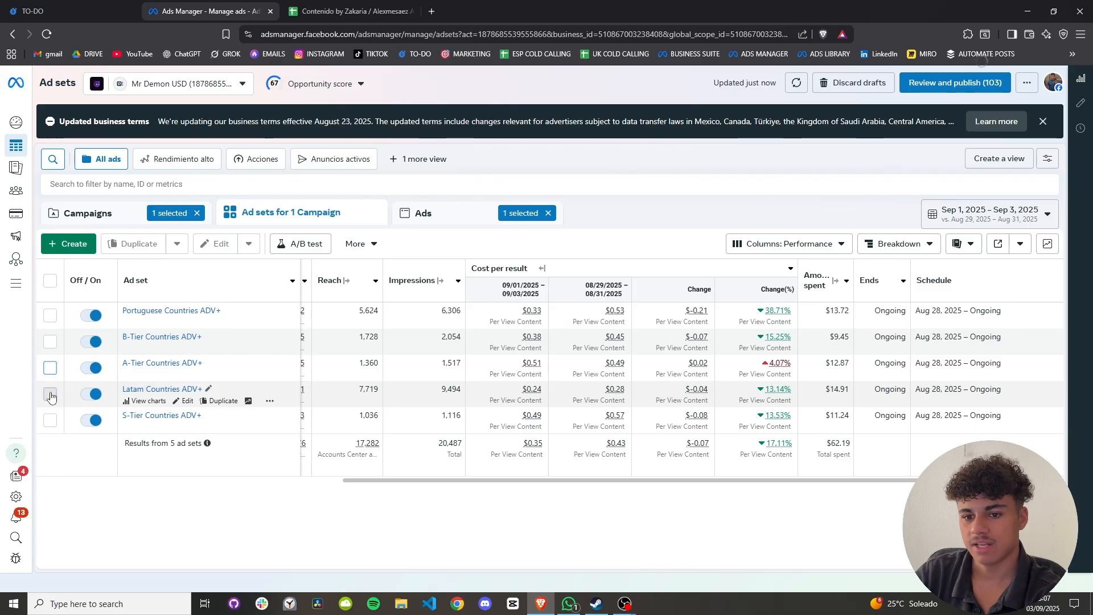
{"action": "left_click", "coordinate": [50, 393]}
{"action": "left_click", "coordinate": [428, 220]}
{"action": "left_click", "coordinate": [248, 219]}
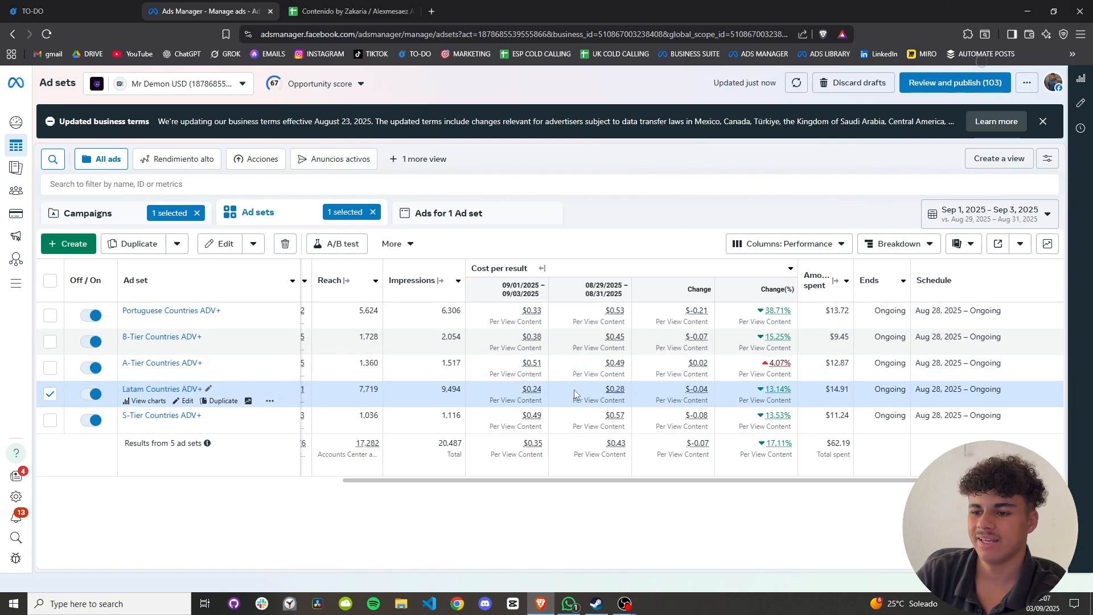
{"action": "left_click", "coordinate": [451, 217]}
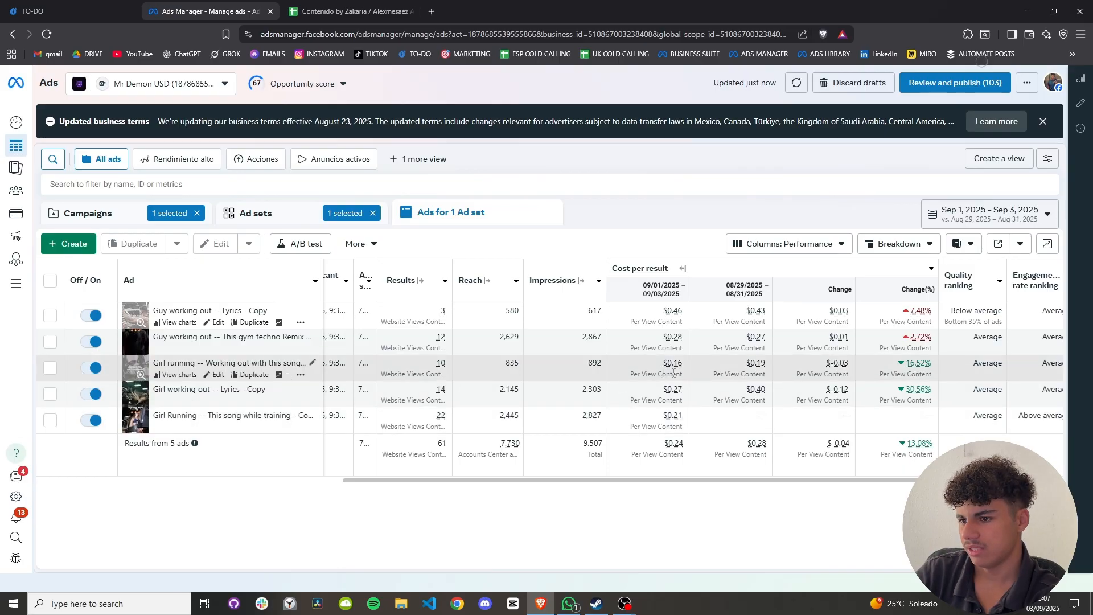
Turn off and publish the Latam ads "Guy working out -- Lyrics - Copy" and "Guy working out -- This gym techno Remix", and clear their selection.
{"action": "left_click", "coordinate": [50, 342]}
{"action": "left_click", "coordinate": [50, 315]}
{"action": "left_click", "coordinate": [253, 243]}
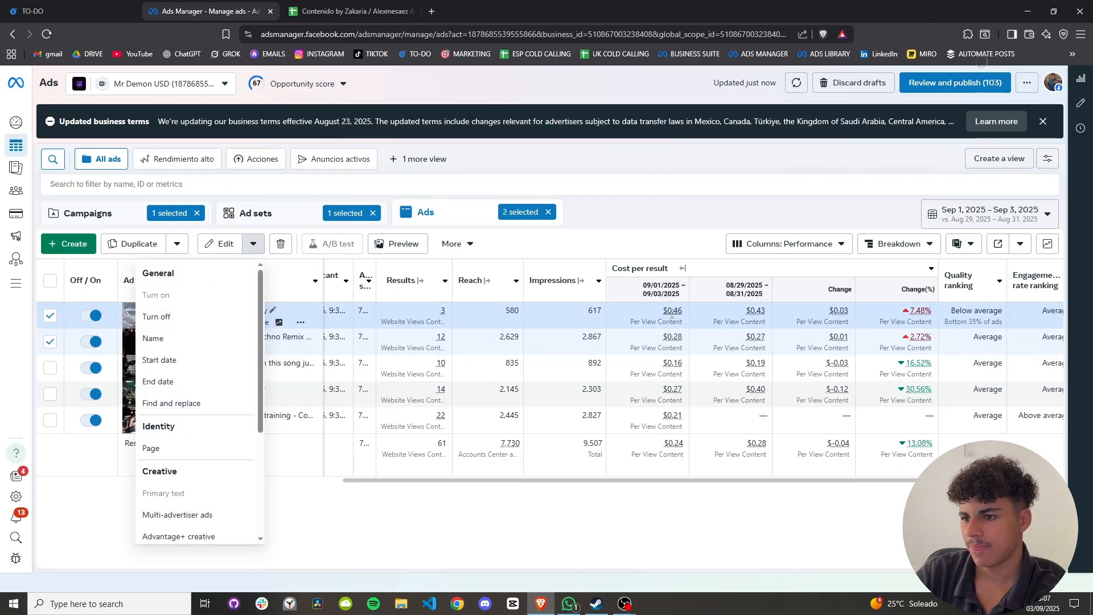
{"action": "left_click", "coordinate": [171, 317]}
{"action": "left_click", "coordinate": [695, 271]}
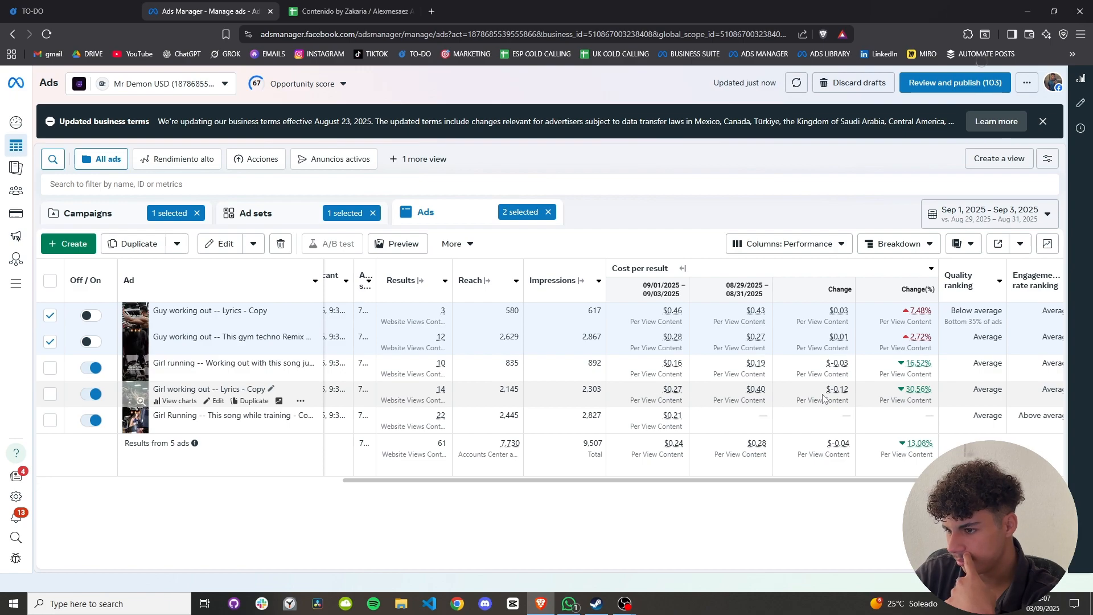
{"action": "left_click", "coordinate": [50, 315]}
{"action": "left_click", "coordinate": [50, 341]}
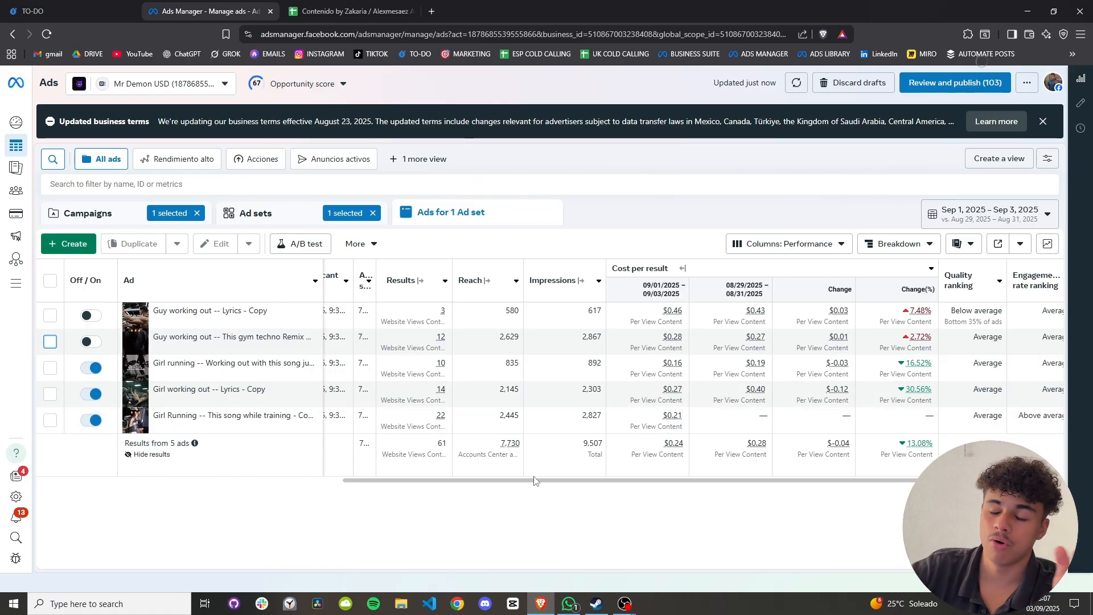
Check the cost per result of Latam's "Girl working out -- Lyrics - Copy" ad, and show the ads of the S-Tier Countries ADV+ ad set.
{"action": "left_click", "coordinate": [656, 397]}
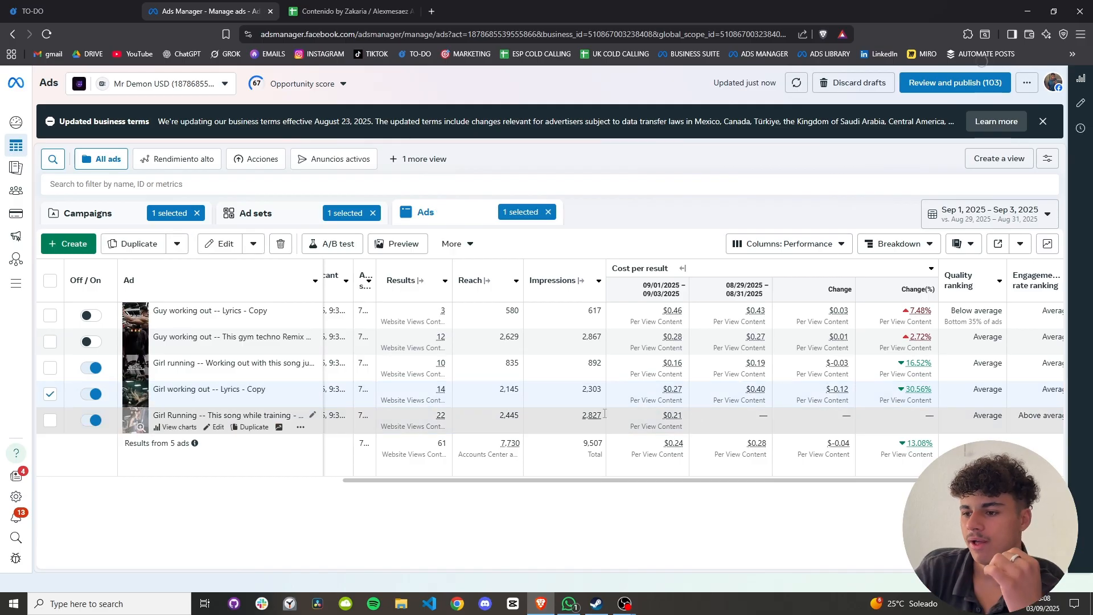
{"action": "left_click_drag", "start_coordinate": [660, 393], "coordinate": [679, 390]}
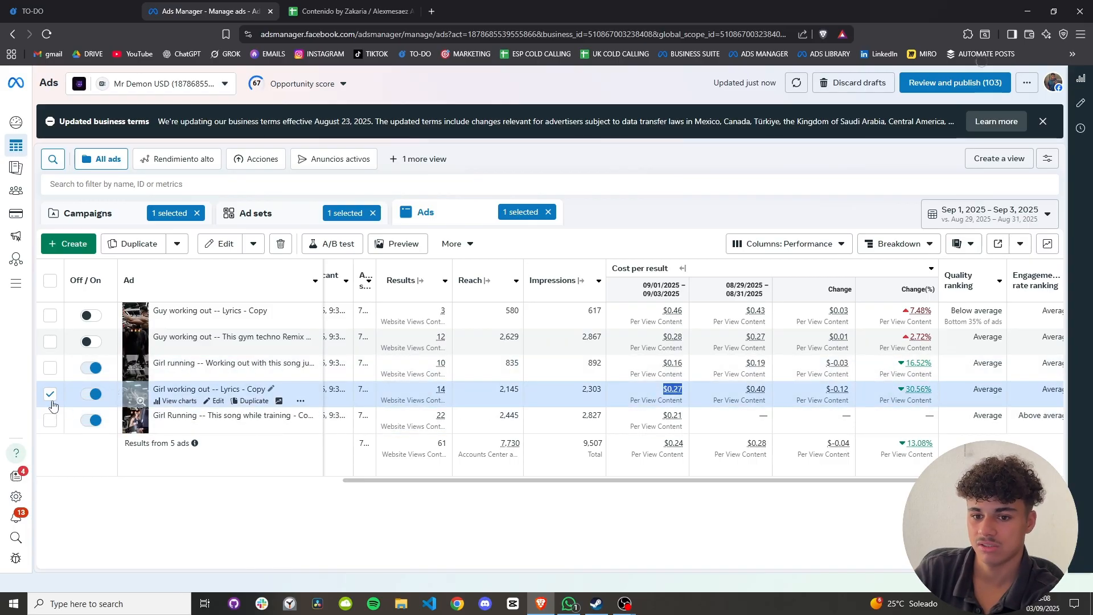
{"action": "key", "text": "alt+2"}
{"action": "left_click", "coordinate": [50, 394]}
{"action": "left_click", "coordinate": [50, 420]}
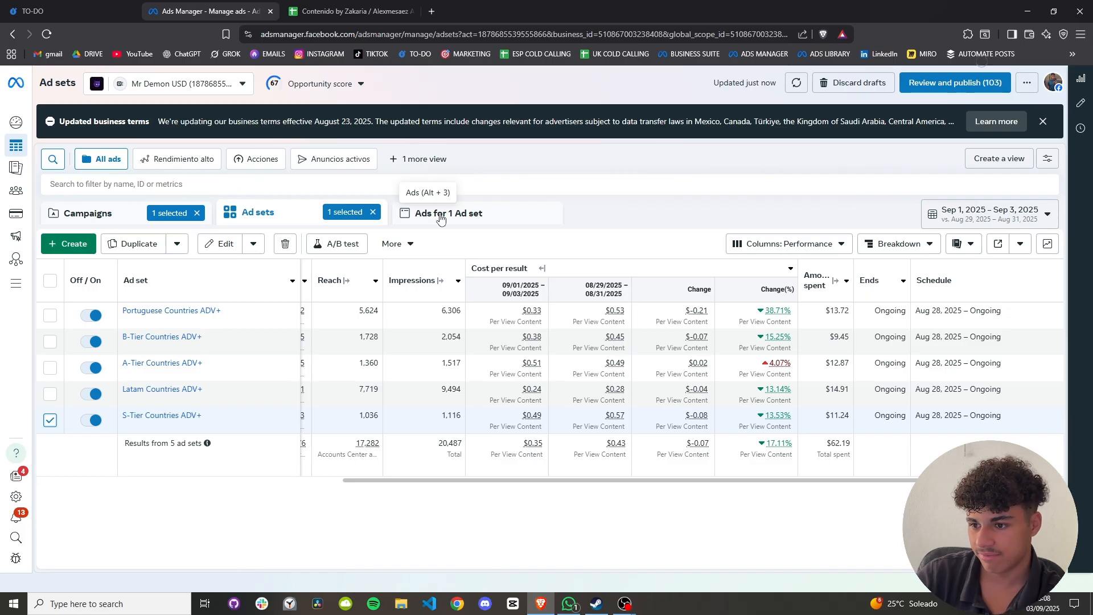
{"action": "left_click", "coordinate": [440, 216]}
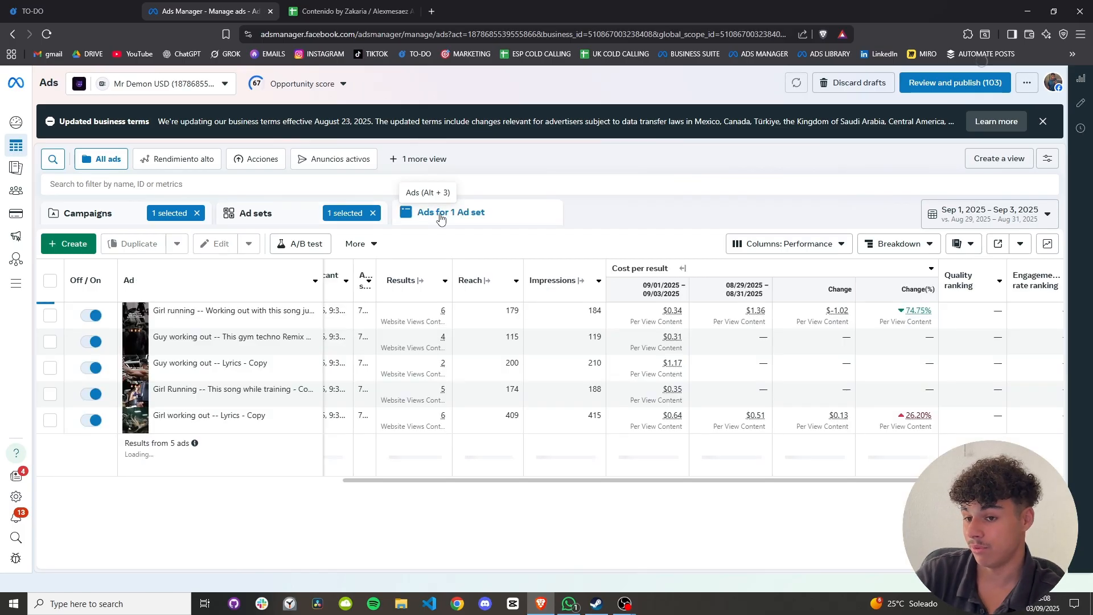
Turn off the ads "Girl working out -- Lyrics - Copy" and "Guy working out -- Lyrics - Copy" in the S-Tier ad set and publish the change.
{"action": "left_click", "coordinate": [49, 424]}
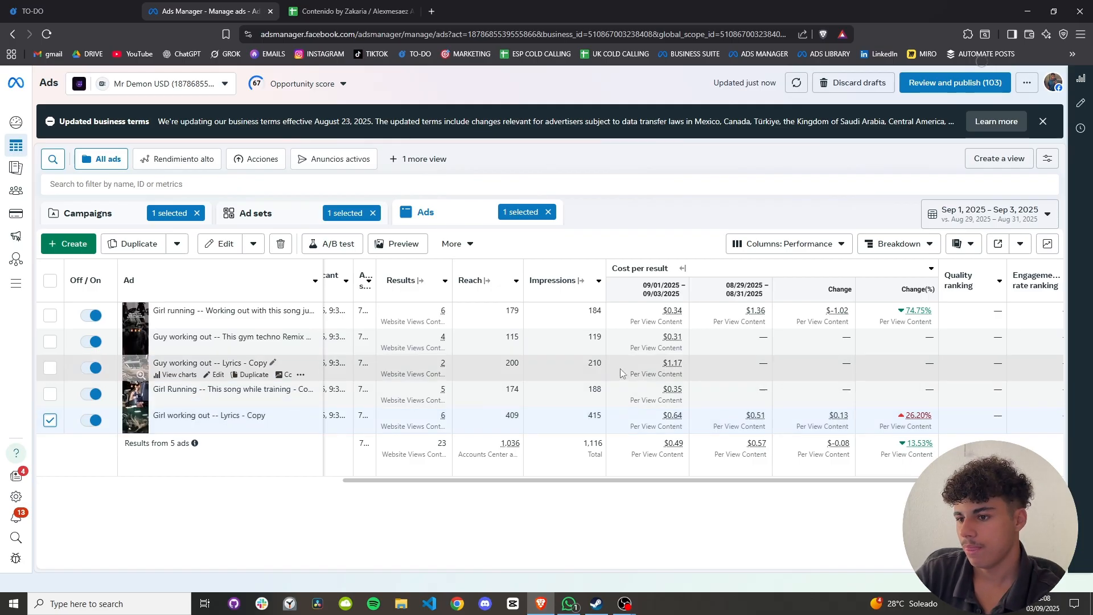
{"action": "left_click", "coordinate": [49, 368]}
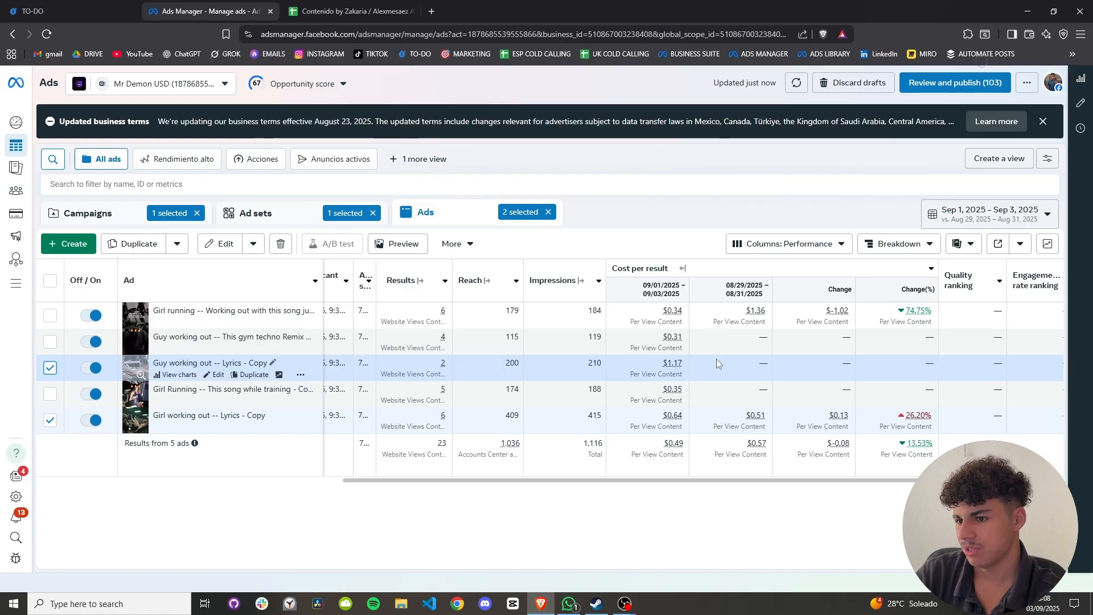
{"action": "left_click", "coordinate": [253, 253]}
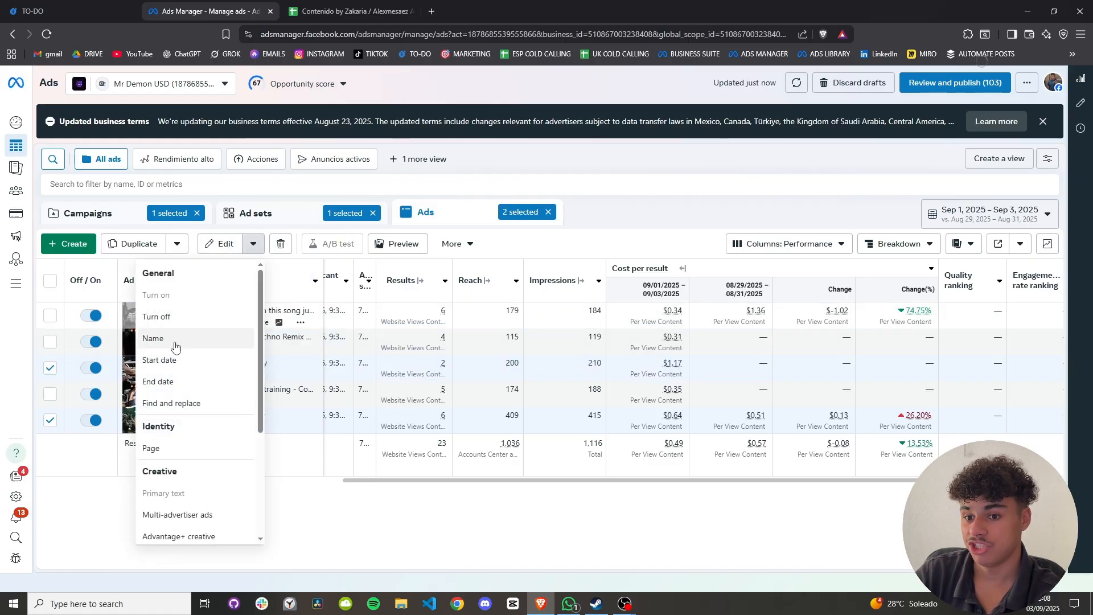
{"action": "left_click", "coordinate": [164, 317]}
{"action": "left_click", "coordinate": [687, 271]}
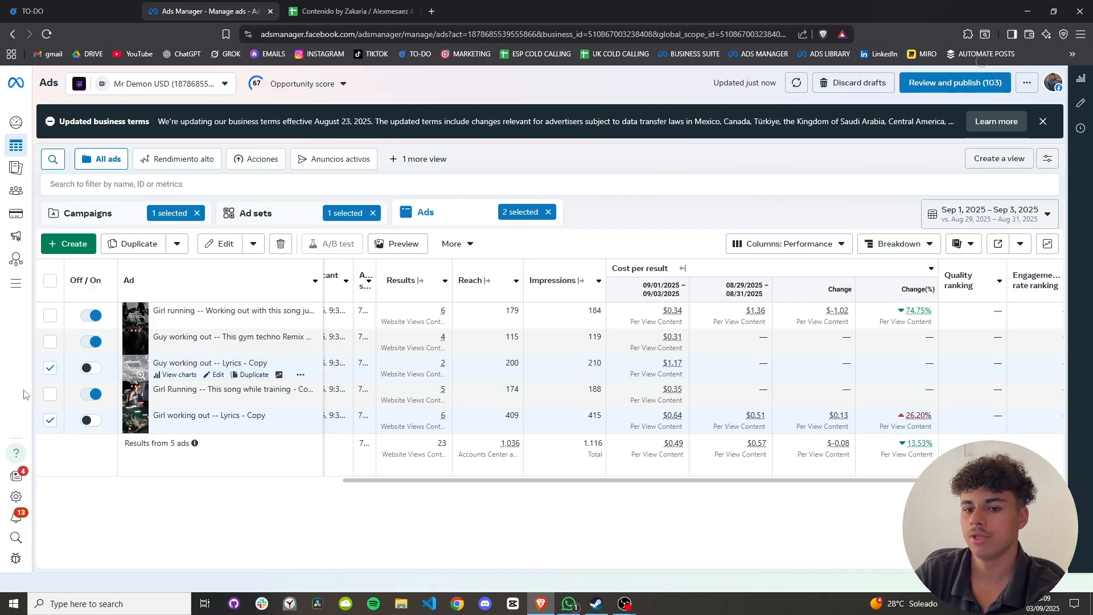
Clear the ad selection and return to the campaign's ad sets with S-Tier Countries ADV+ deselected.
{"action": "left_click", "coordinate": [50, 368]}
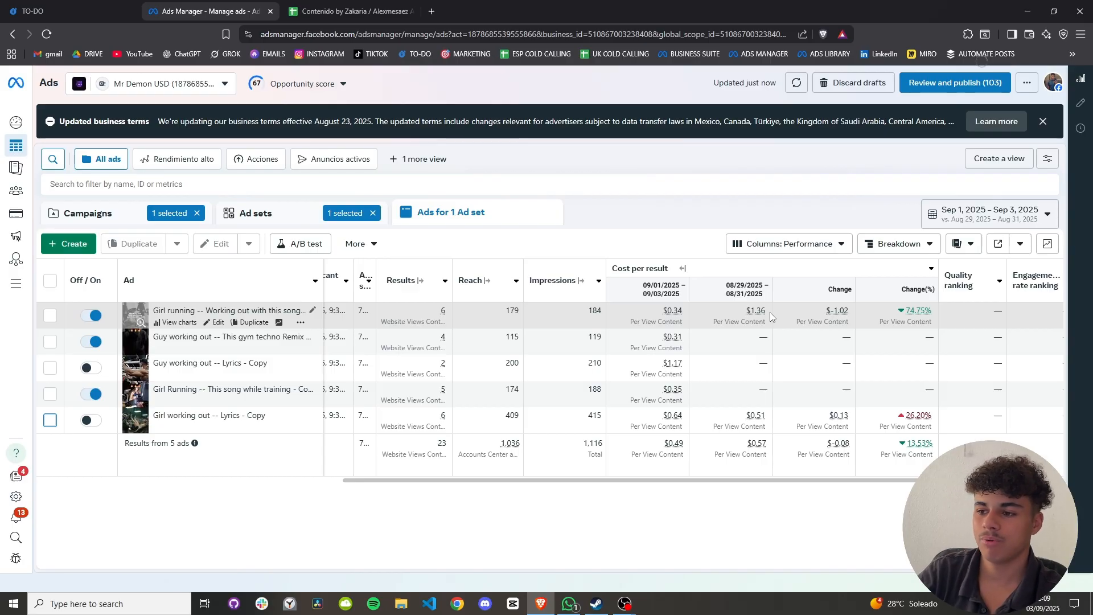
{"action": "left_click", "coordinate": [264, 214]}
{"action": "left_click", "coordinate": [50, 420]}
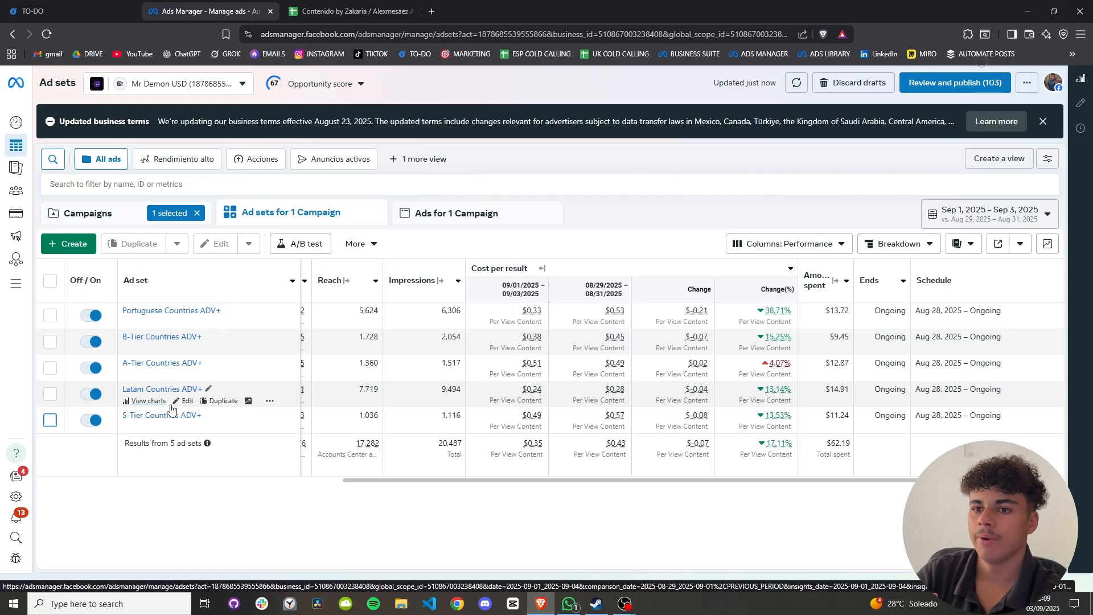
Switch to the content spreadsheet in Google Sheets and look over the JULLIO ad videos around SEMANA 4.
{"action": "left_click", "coordinate": [347, 11]}
{"action": "scroll", "coordinate": [335, 316], "scroll_direction": "up", "scroll_amount": 20}
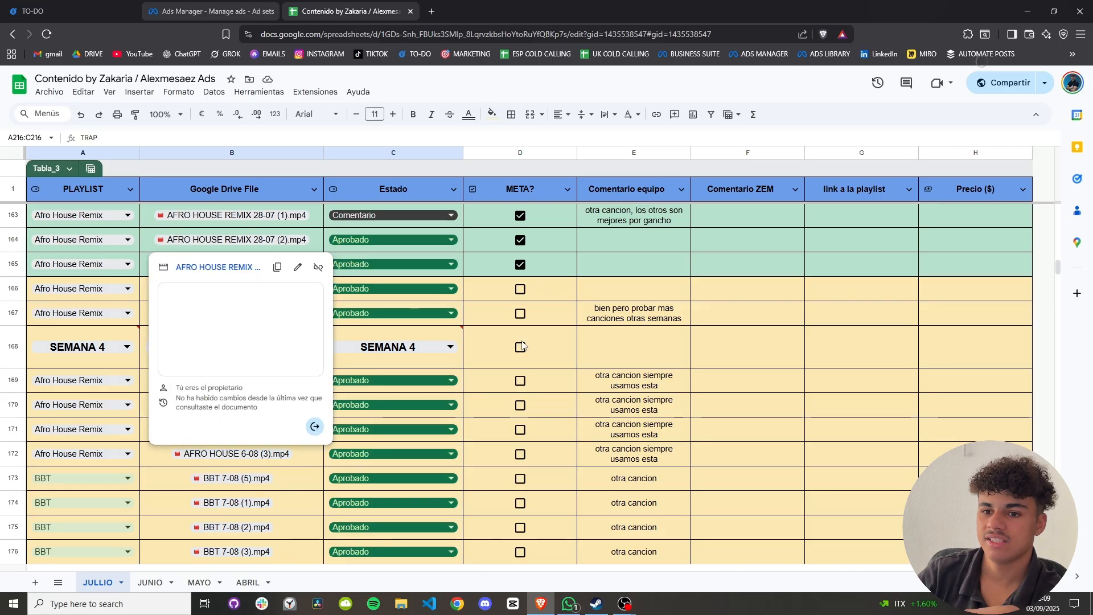
{"action": "left_click", "coordinate": [250, 11]}
{"action": "left_click", "coordinate": [358, 17]}
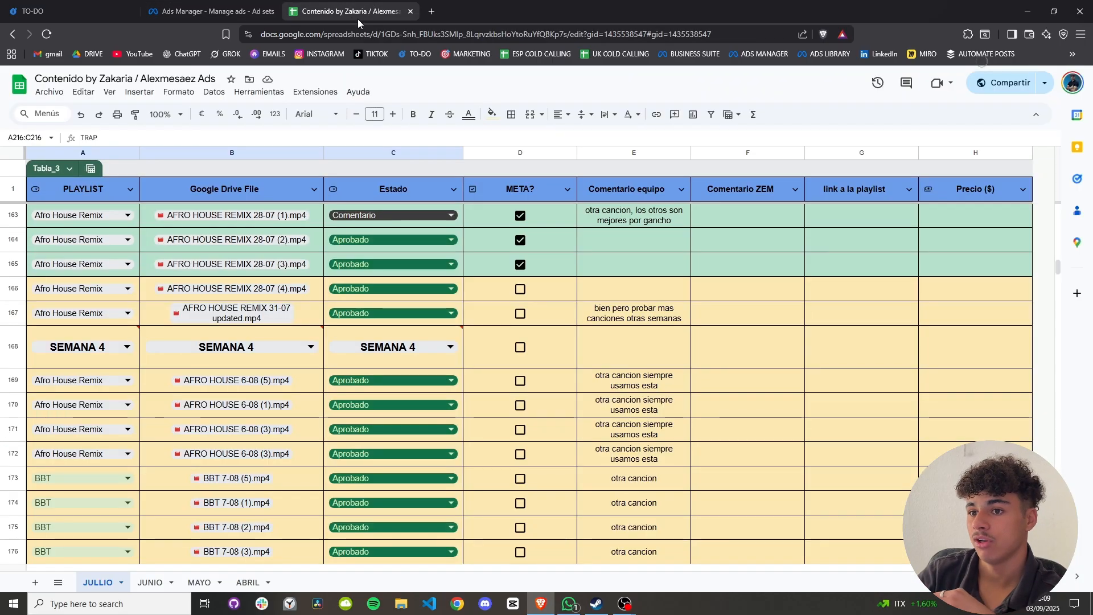
{"action": "left_click", "coordinate": [433, 11]}
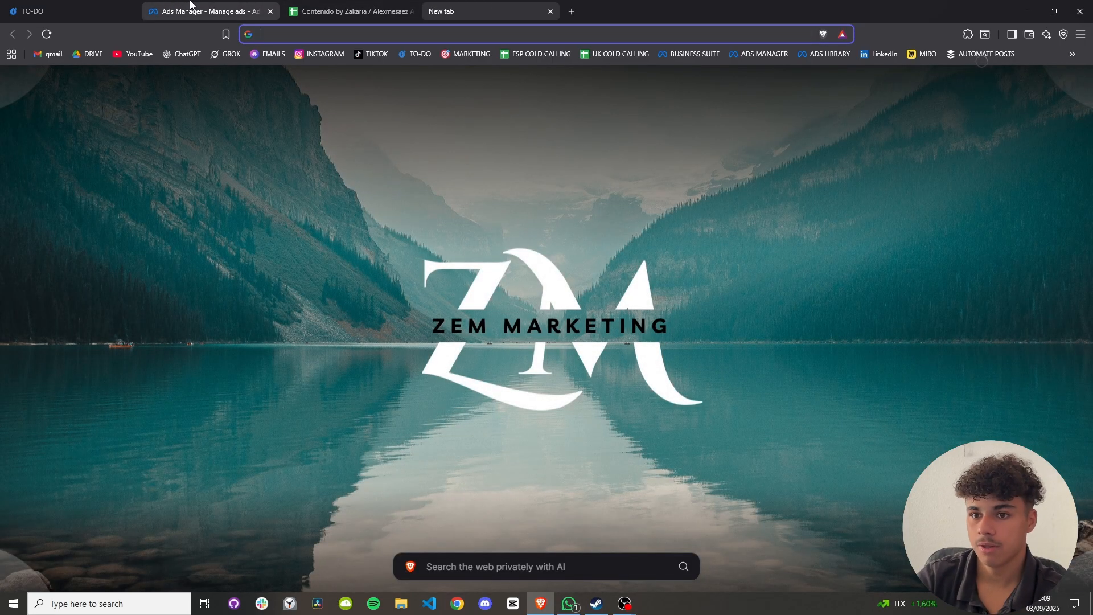
Return to Ads Manager and review the five ads selected for editing in the A-Tier Countries ADV+ ad set.
{"action": "left_click", "coordinate": [341, 10]}
{"action": "left_click", "coordinate": [234, 5]}
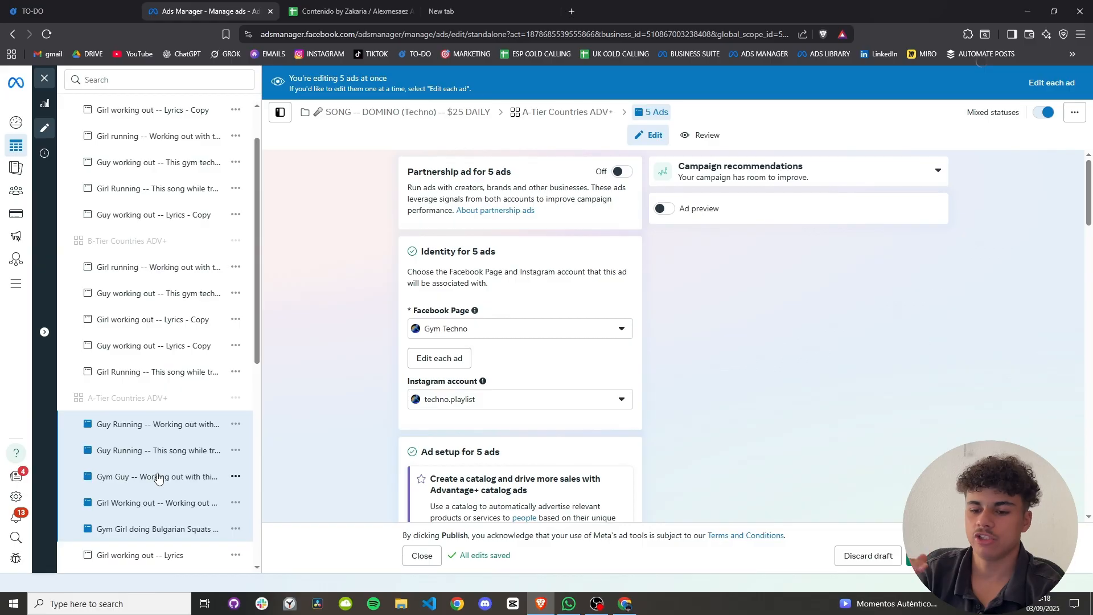
{"action": "scroll", "coordinate": [159, 479], "scroll_direction": "down", "scroll_amount": 2}
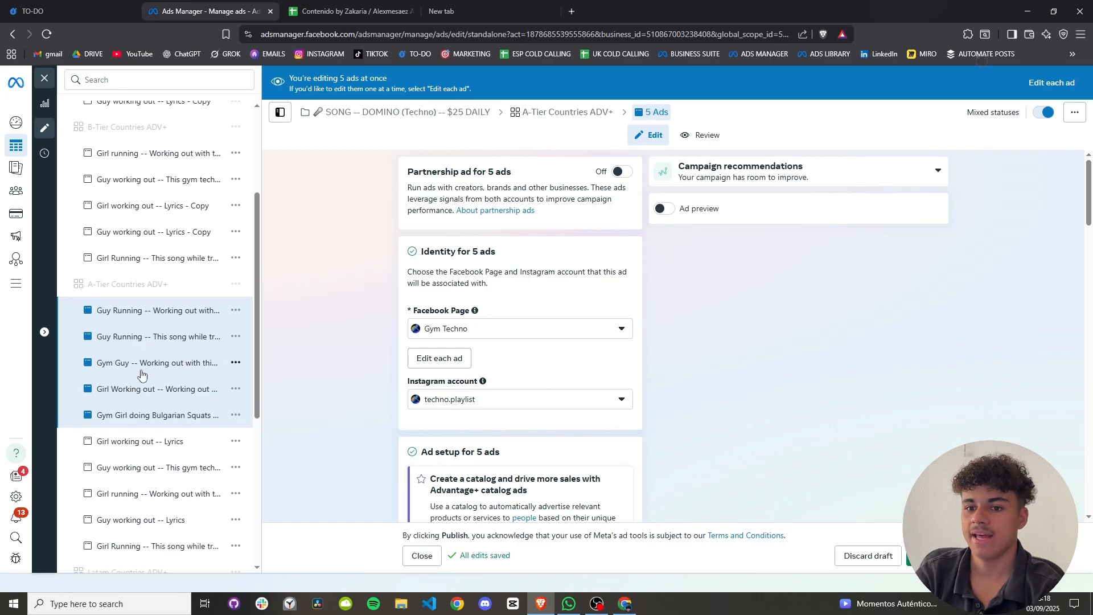
Duplicate the five selected A-Tier ads once into the Portuguese, S-Tier, Latam and B-Tier Countries ADV+ ad sets, excluding the original A-Tier ad set.
{"action": "scroll", "coordinate": [131, 370], "scroll_direction": "up", "scroll_amount": 2}
{"action": "scroll", "coordinate": [129, 344], "scroll_direction": "up", "scroll_amount": 1}
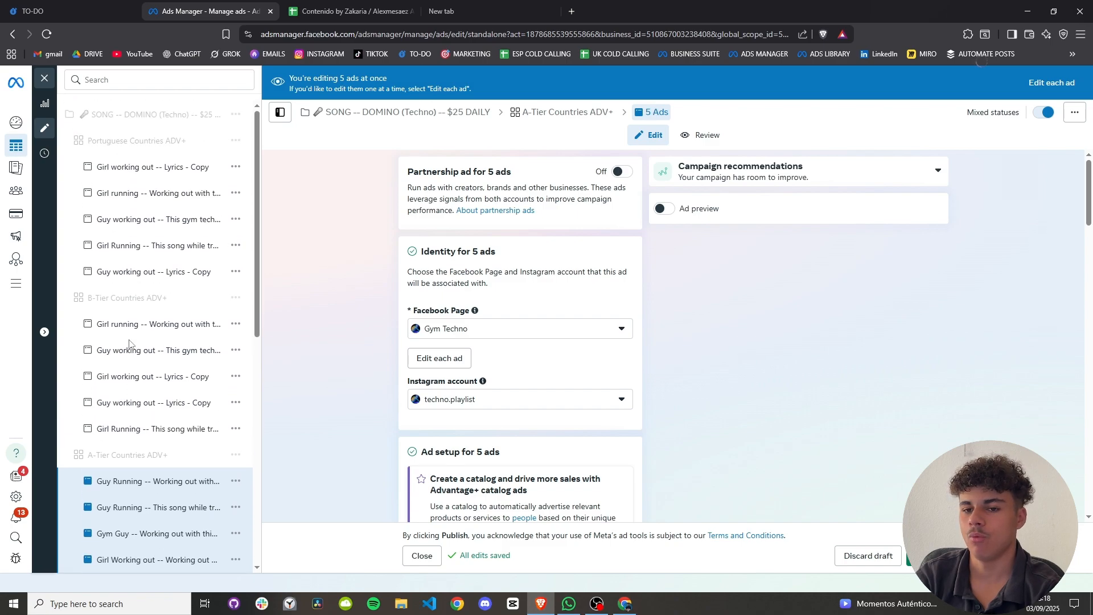
{"action": "scroll", "coordinate": [142, 401], "scroll_direction": "down", "scroll_amount": 3}
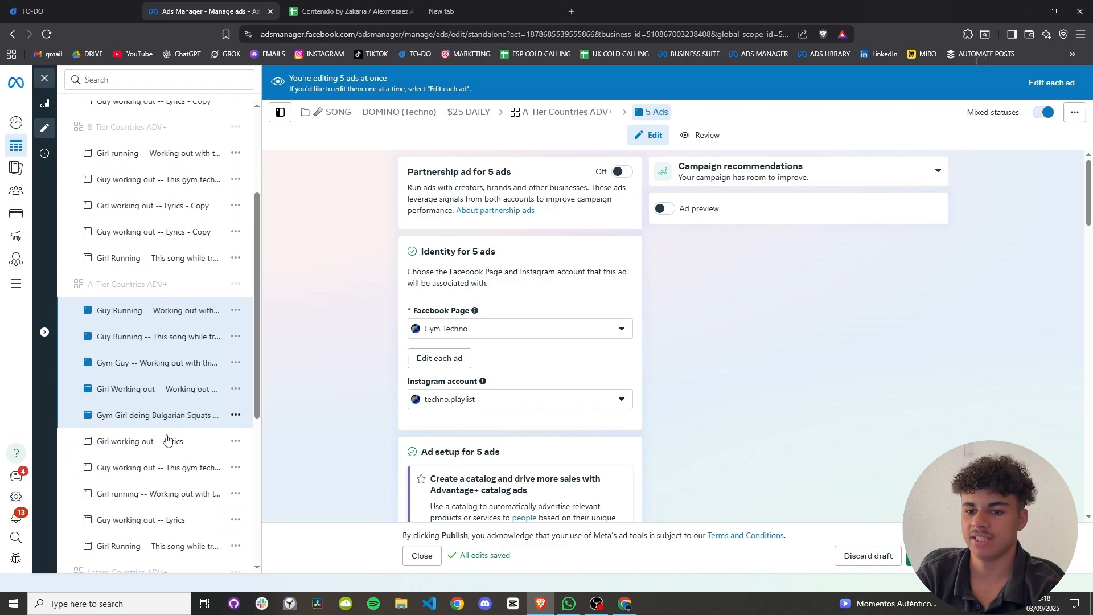
{"action": "left_click", "coordinate": [235, 414]}
{"action": "left_click", "coordinate": [245, 461]}
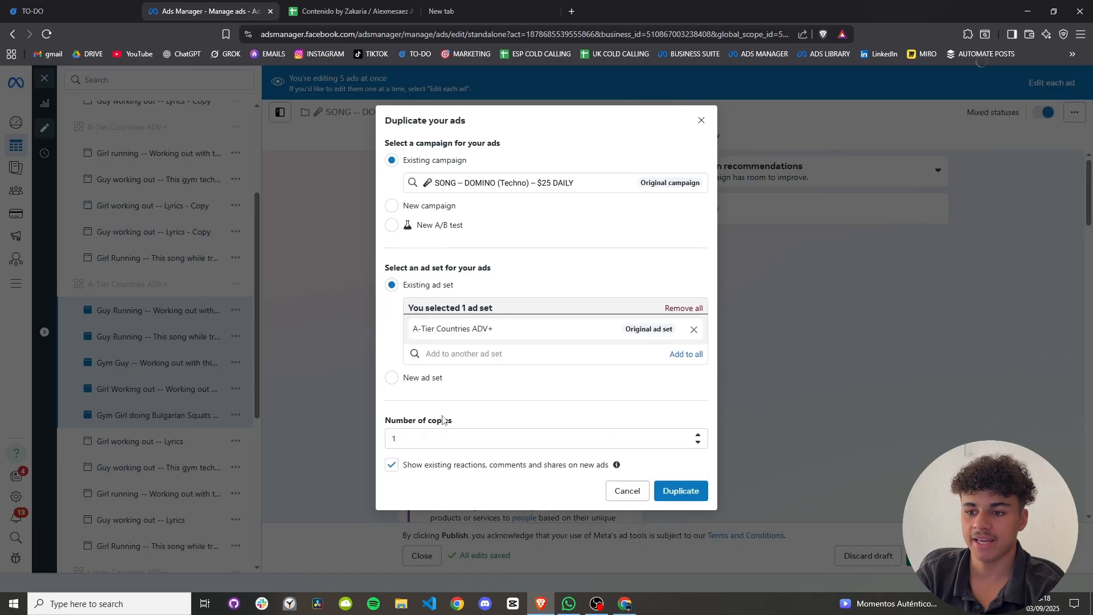
{"action": "left_click", "coordinate": [686, 354]}
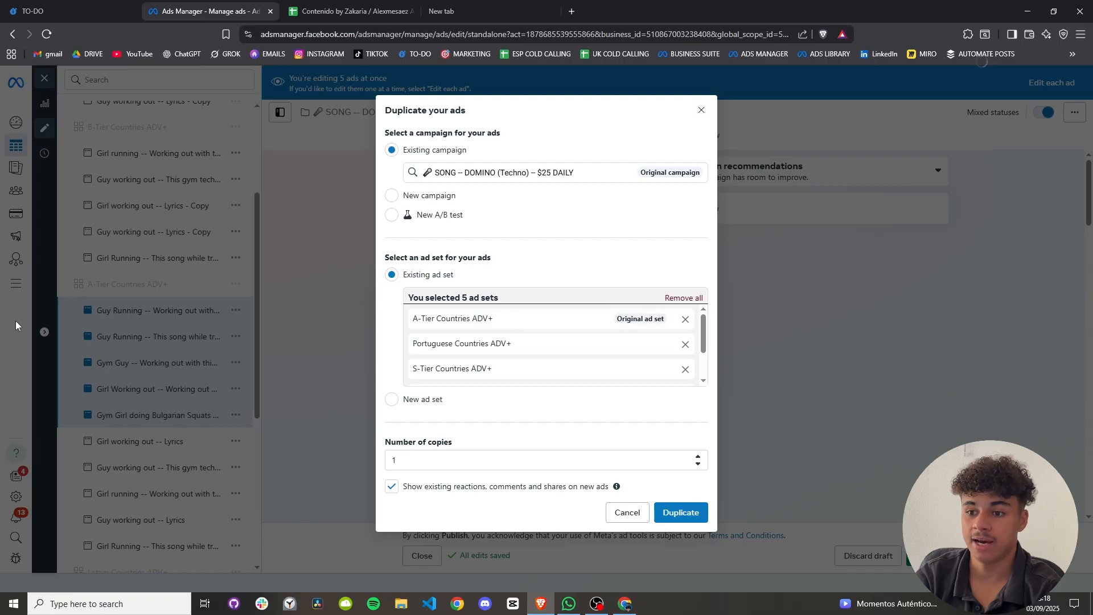
{"action": "left_click", "coordinate": [685, 319]}
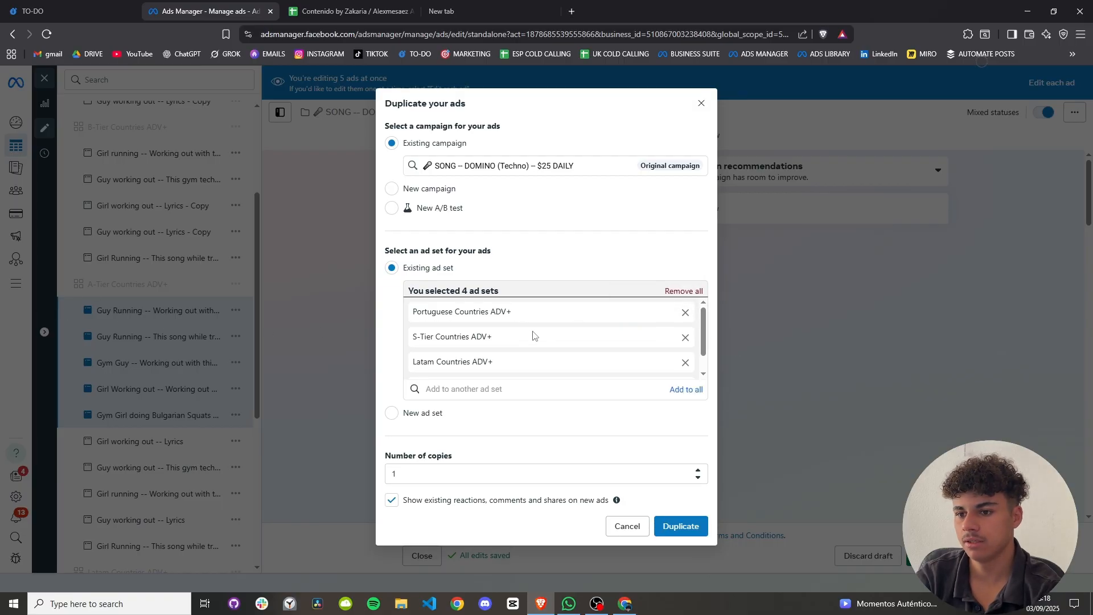
{"action": "scroll", "coordinate": [532, 337], "scroll_direction": "down", "scroll_amount": 1}
{"action": "scroll", "coordinate": [531, 339], "scroll_direction": "up", "scroll_amount": 1}
{"action": "scroll", "coordinate": [529, 338], "scroll_direction": "down", "scroll_amount": 1}
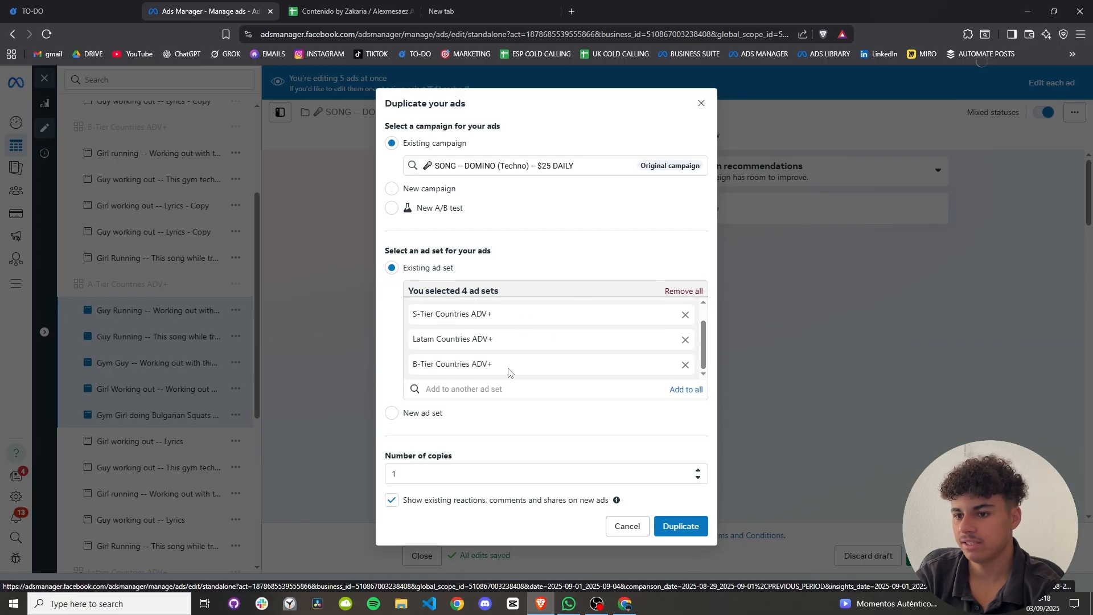
{"action": "left_click", "coordinate": [681, 526]}
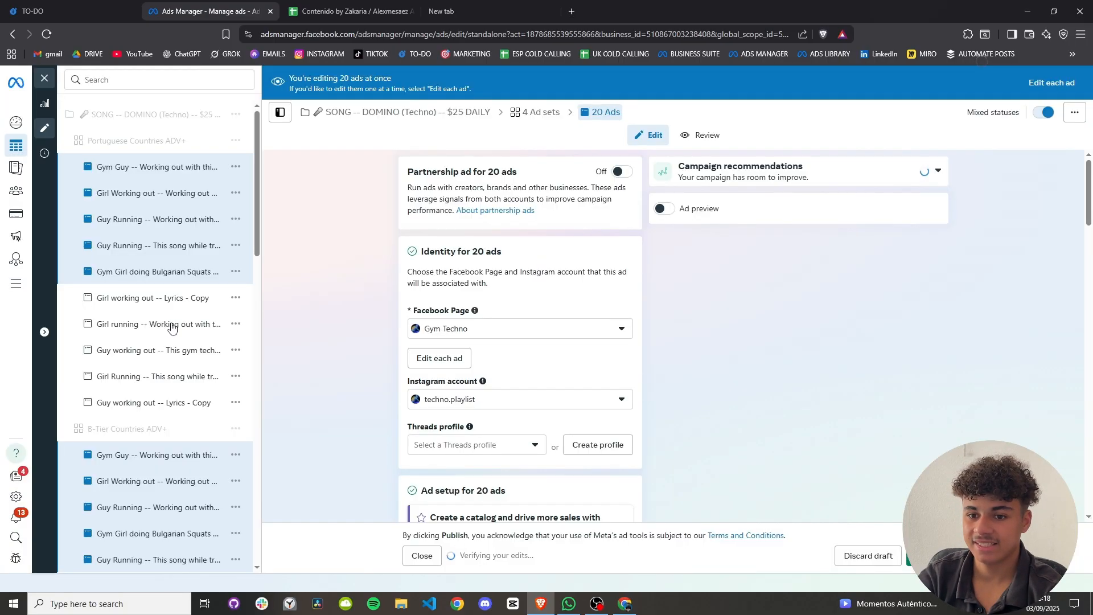
Add the five new A-Tier ads to the duplicated ads being edited and inspect the error on the B-Tier "Girl Working out" ad.
{"action": "scroll", "coordinate": [171, 415], "scroll_direction": "down", "scroll_amount": 5}
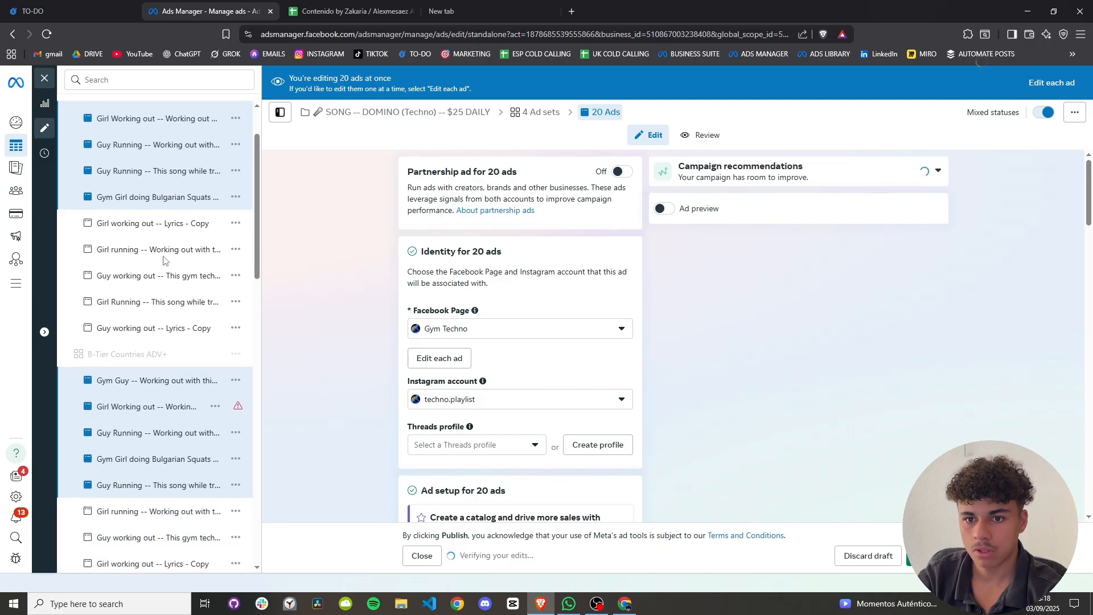
{"action": "scroll", "coordinate": [171, 219], "scroll_direction": "down", "scroll_amount": 4}
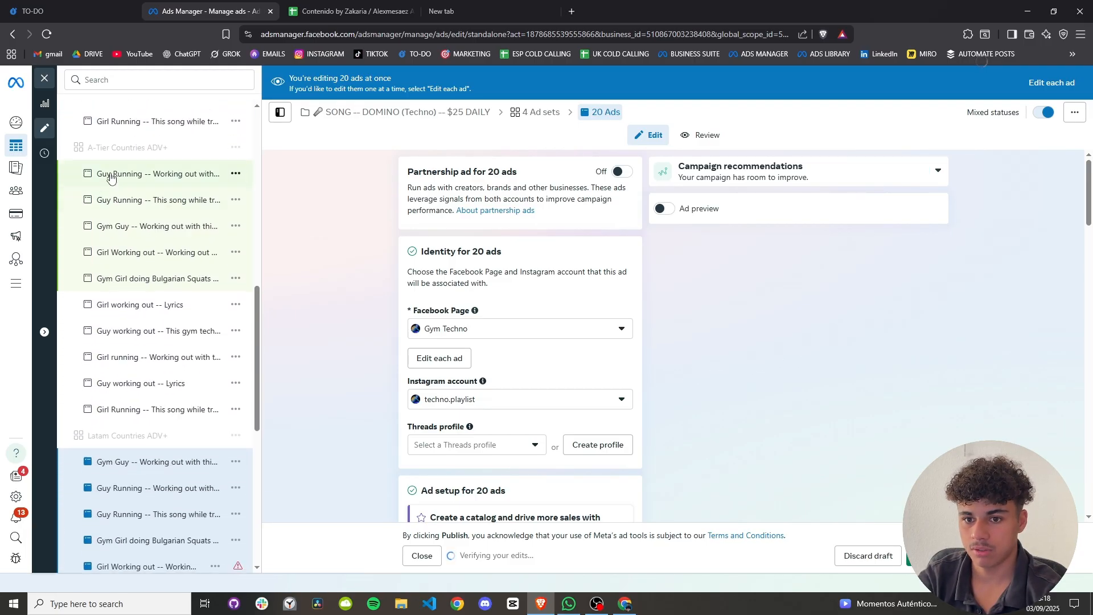
{"action": "left_click", "coordinate": [156, 182], "text": "ctrl"}
{"action": "left_click", "coordinate": [151, 210], "text": "ctrl"}
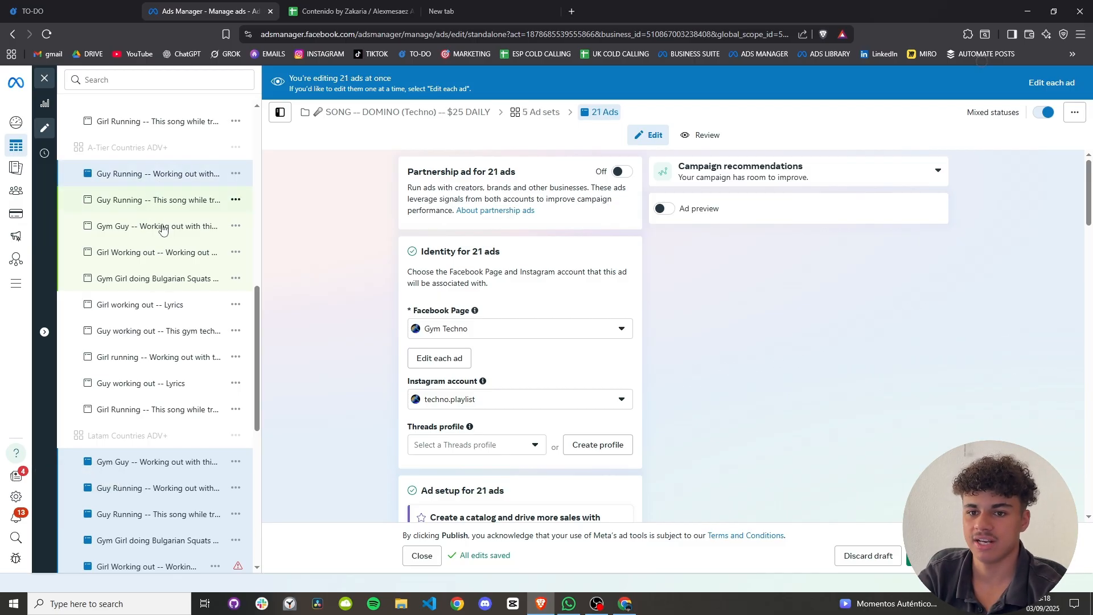
{"action": "left_click", "coordinate": [163, 284], "text": "ctrl"}
{"action": "left_click", "coordinate": [152, 231], "text": "ctrl"}
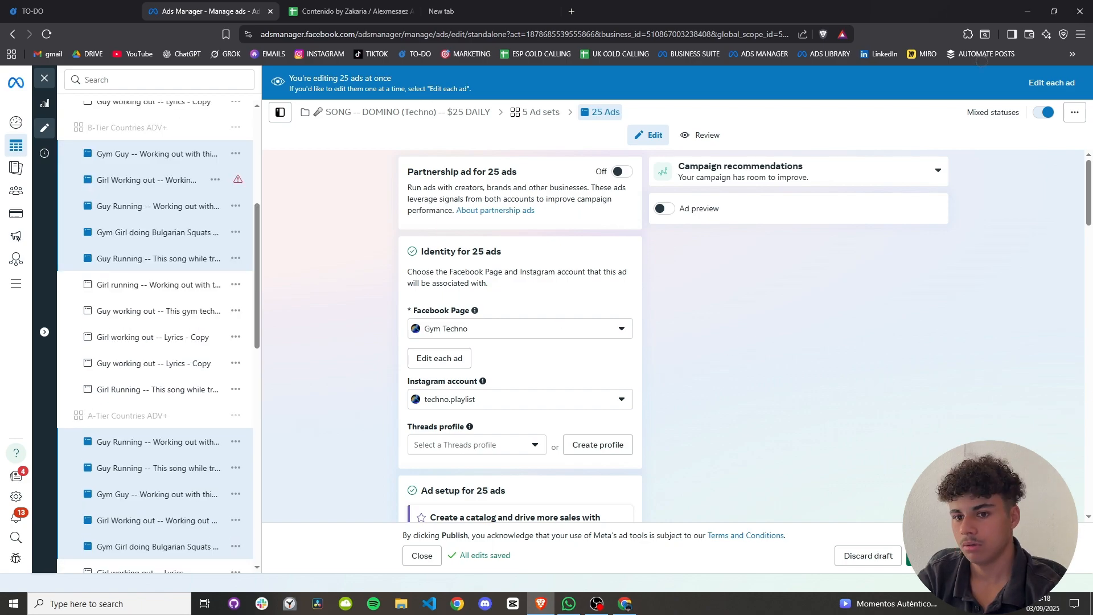
{"action": "mouse_move", "coordinate": [236, 188]}
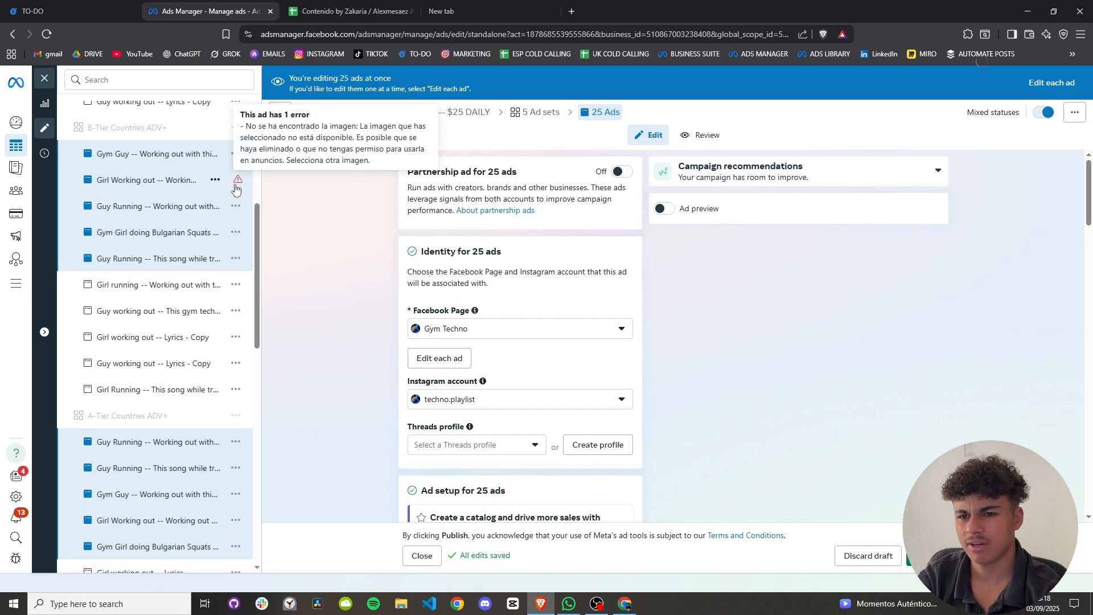
{"action": "scroll", "coordinate": [188, 313], "scroll_direction": "up", "scroll_amount": 5}
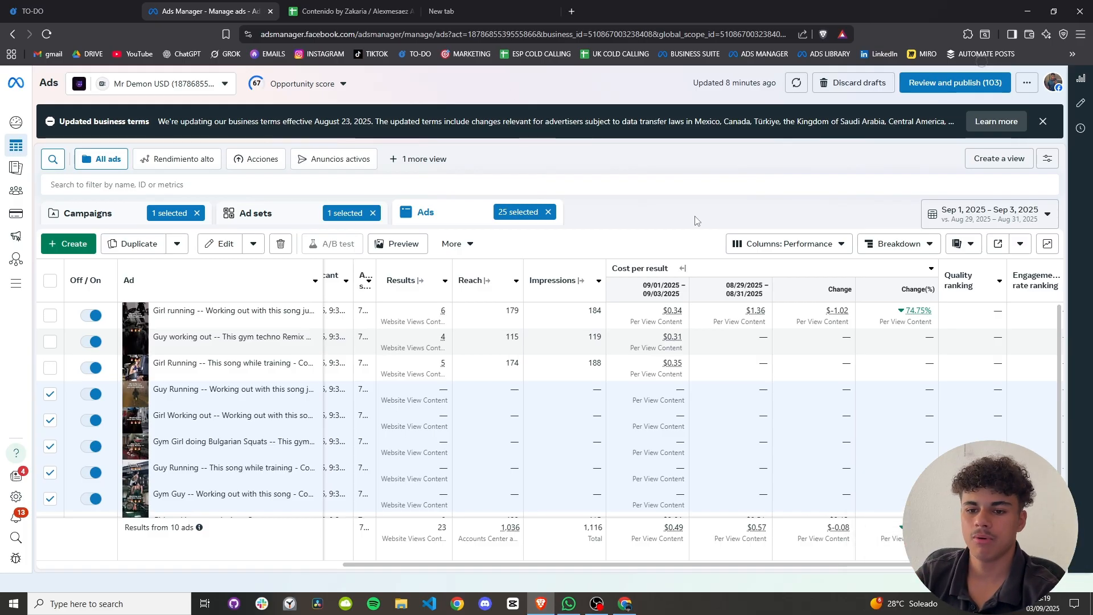
Return to the campaign list and clear the ad set and ad selections.
{"action": "left_click", "coordinate": [73, 219]}
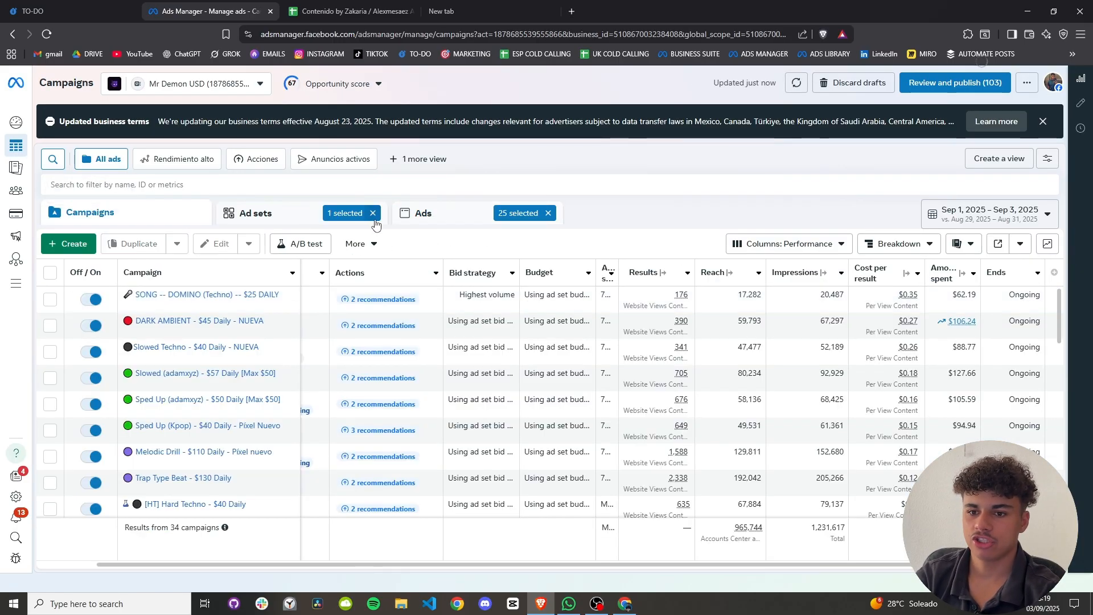
{"action": "left_click", "coordinate": [373, 213]}
{"action": "left_click", "coordinate": [547, 213]}
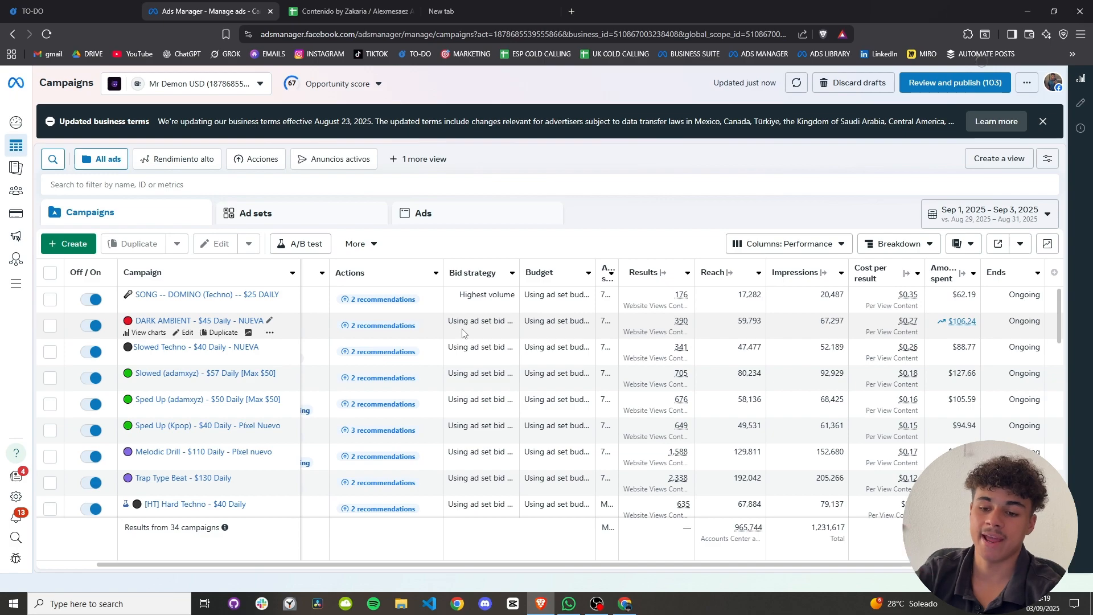
Select the "DARK AMBIENT - $45 Daily - NUEVA" campaign and review the cost per result of its ad sets.
{"action": "left_click", "coordinate": [908, 328]}
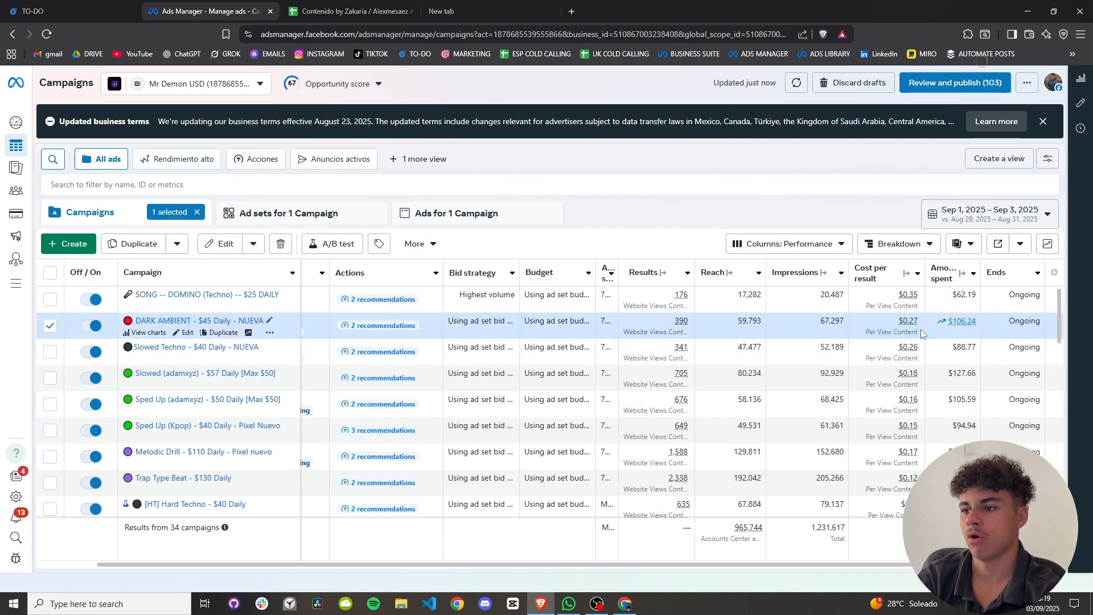
{"action": "left_click", "coordinate": [278, 226]}
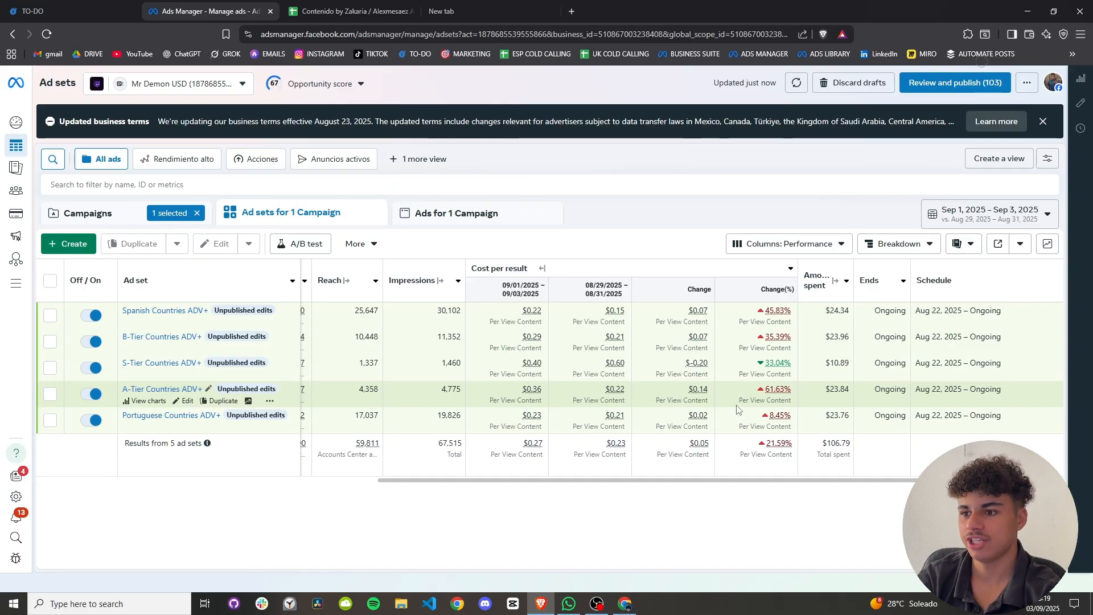
{"action": "left_click_drag", "start_coordinate": [518, 481], "coordinate": [582, 485]}
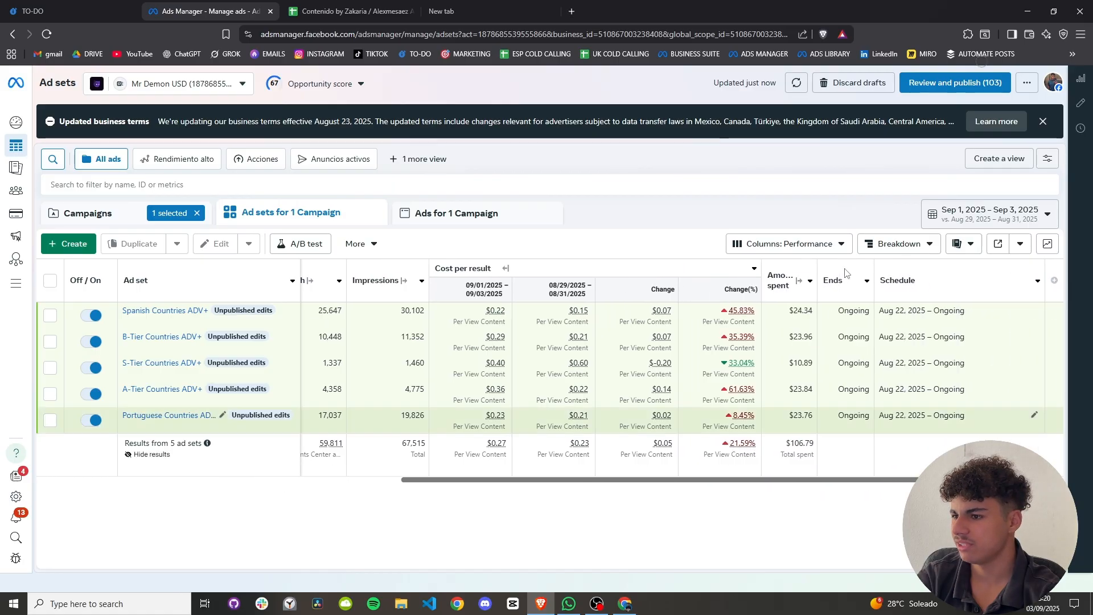
Apply the Performance and clicks column preset to the ad set table and bring the frequency and cost per result columns into view.
{"action": "left_click", "coordinate": [825, 244]}
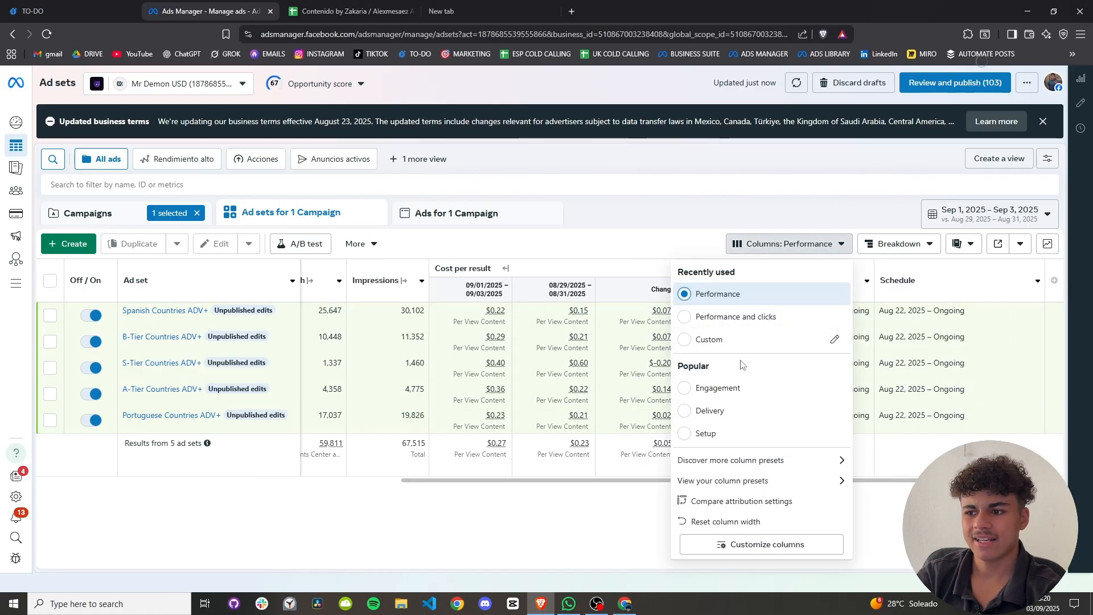
{"action": "mouse_move", "coordinate": [711, 325]}
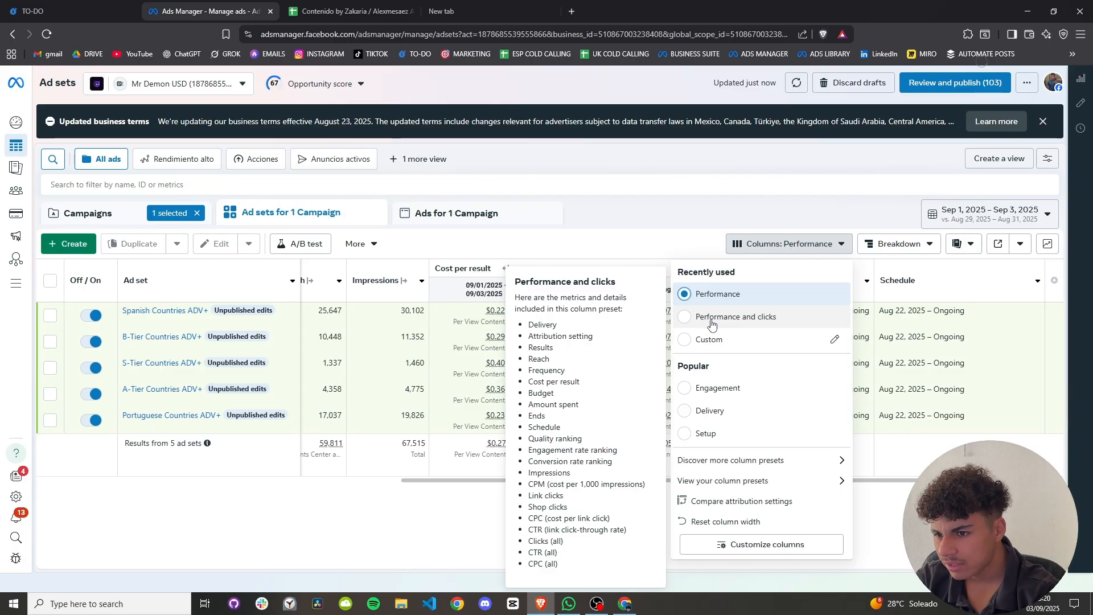
{"action": "left_click", "coordinate": [713, 324]}
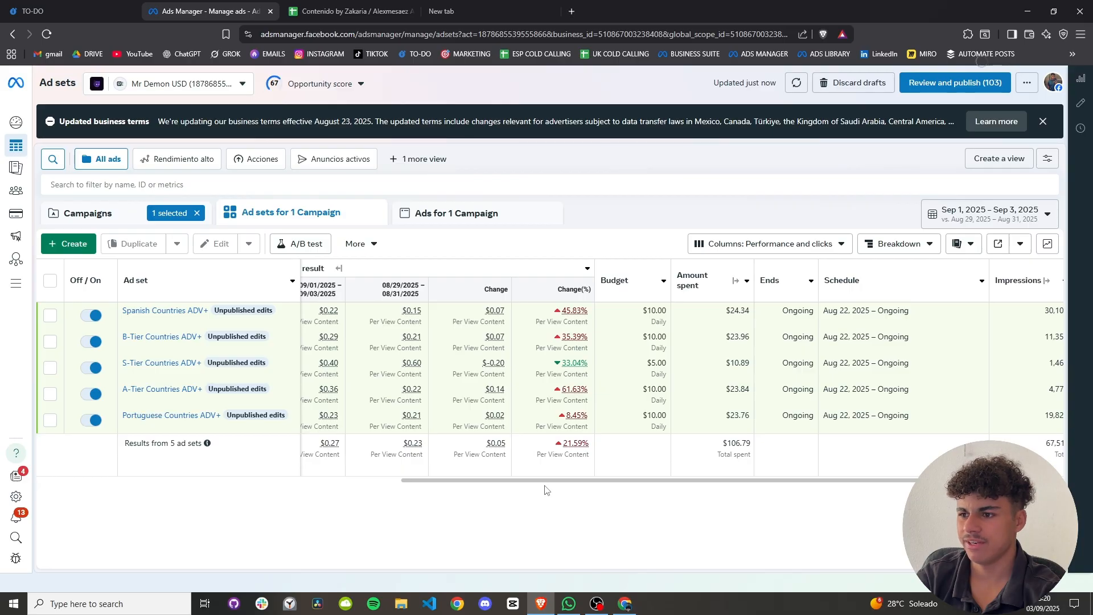
{"action": "left_click_drag", "start_coordinate": [546, 489], "coordinate": [329, 483]}
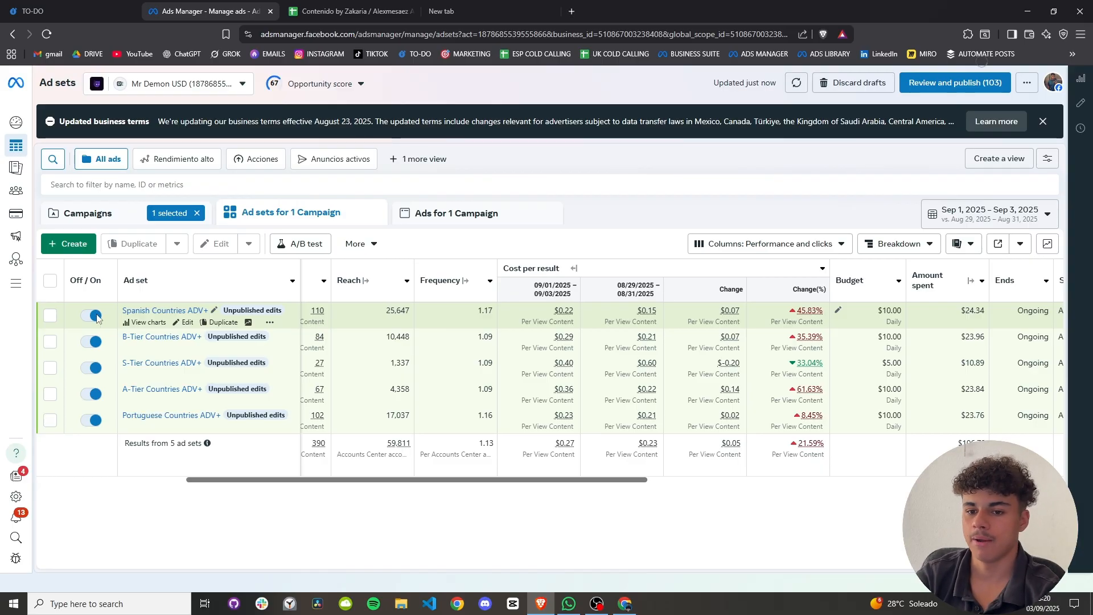
Turn off the mountains lake, Magic Forest, blue mountains lake and sunset + sea ads in the Spanish Countries ADV+ ad set and publish the change.
{"action": "left_click", "coordinate": [50, 315]}
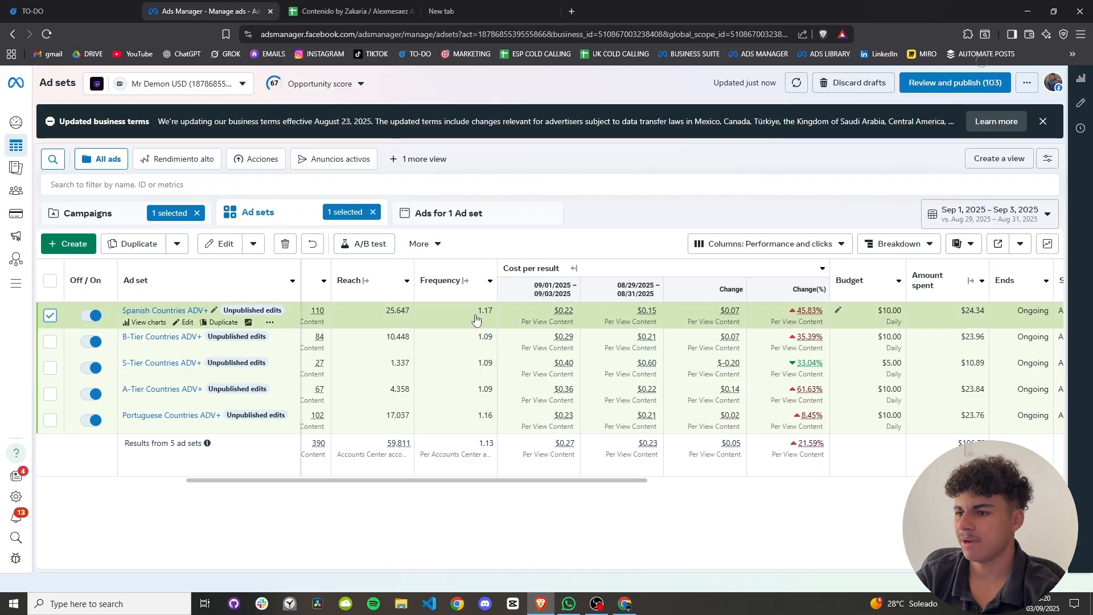
{"action": "left_click", "coordinate": [442, 216]}
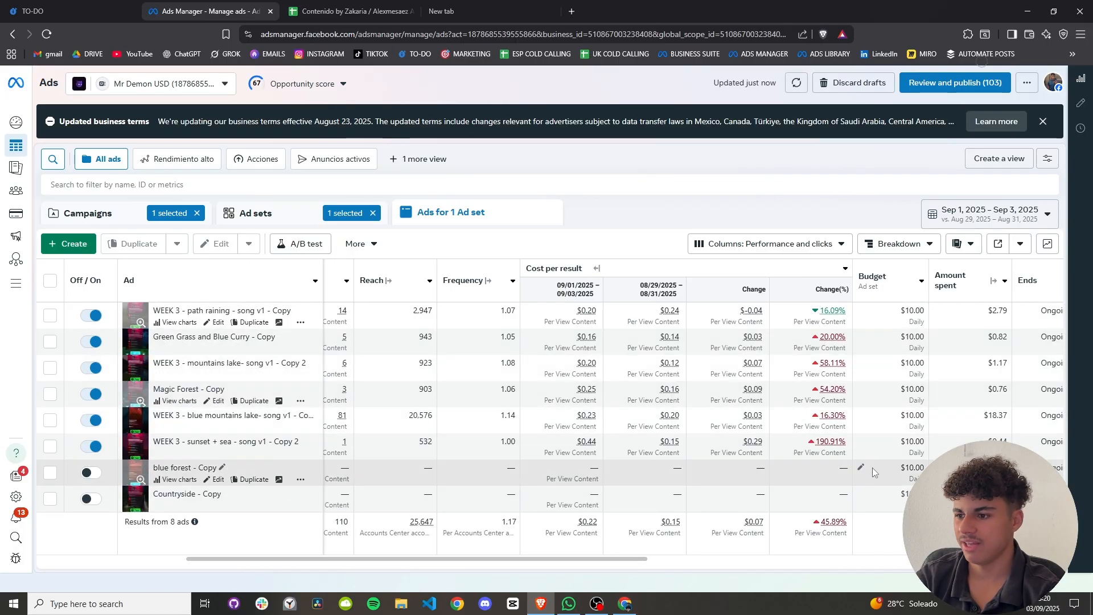
{"action": "left_click", "coordinate": [50, 447]}
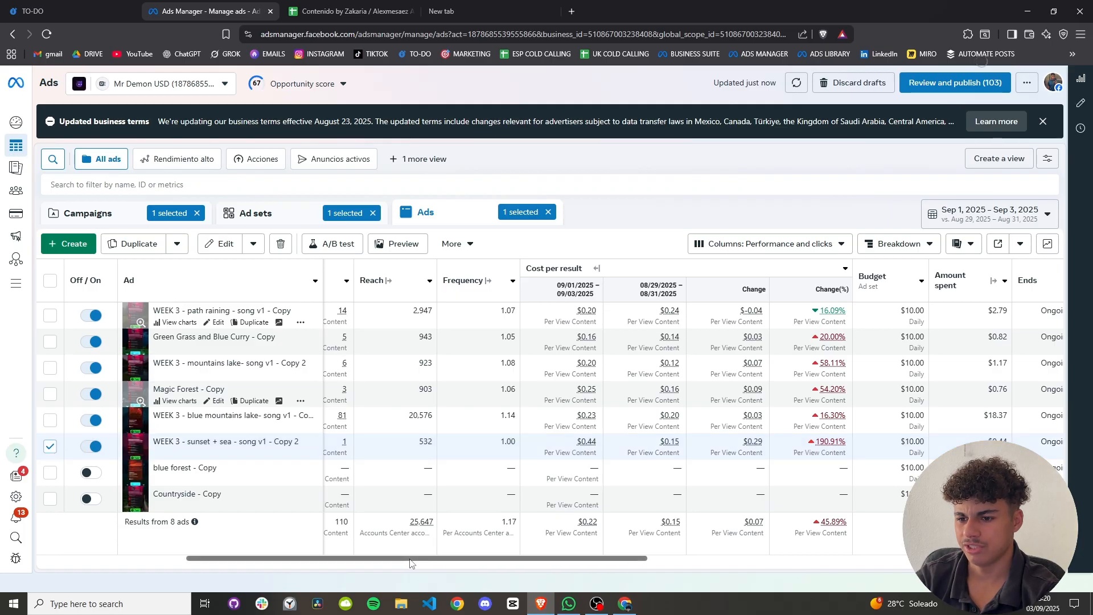
{"action": "scroll", "coordinate": [291, 475], "scroll_direction": "left", "scroll_amount": 3}
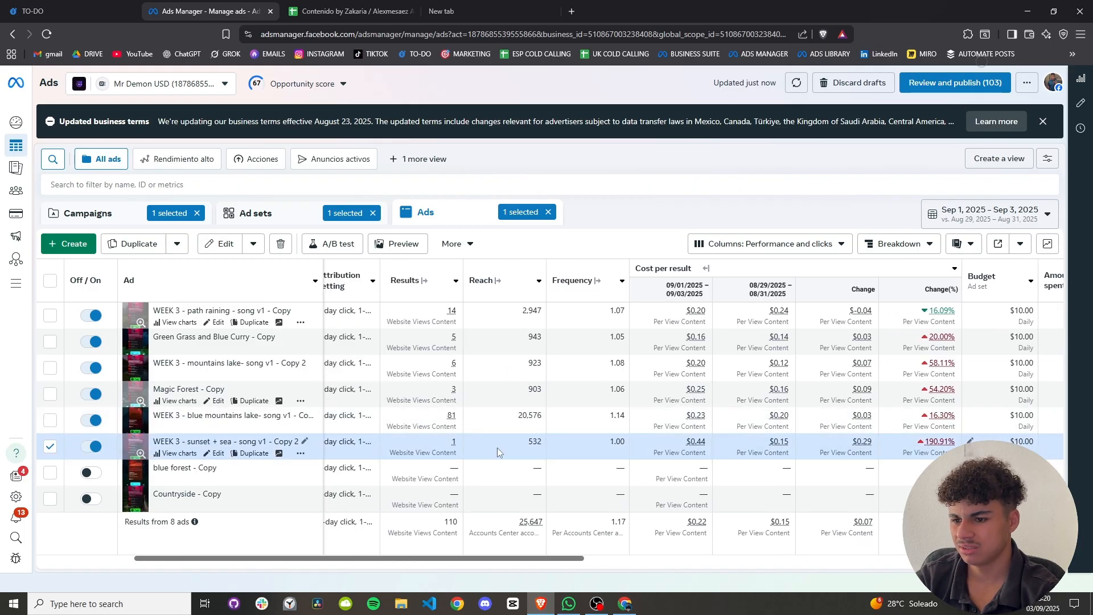
{"action": "left_click", "coordinate": [50, 420]}
{"action": "left_click", "coordinate": [50, 368]}
{"action": "left_click", "coordinate": [50, 341]}
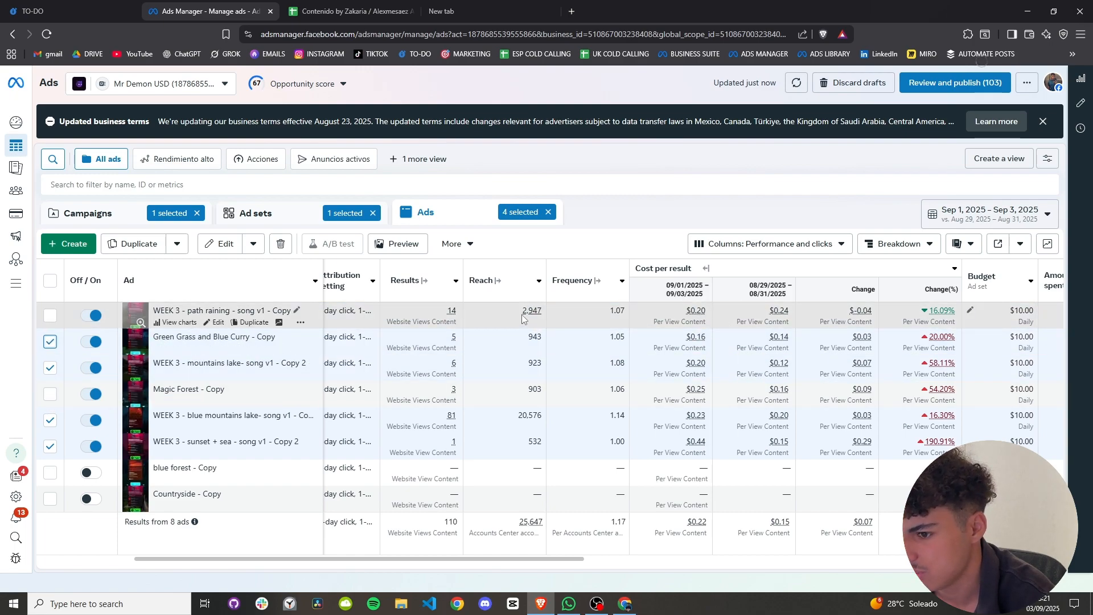
{"action": "left_click", "coordinate": [50, 342]}
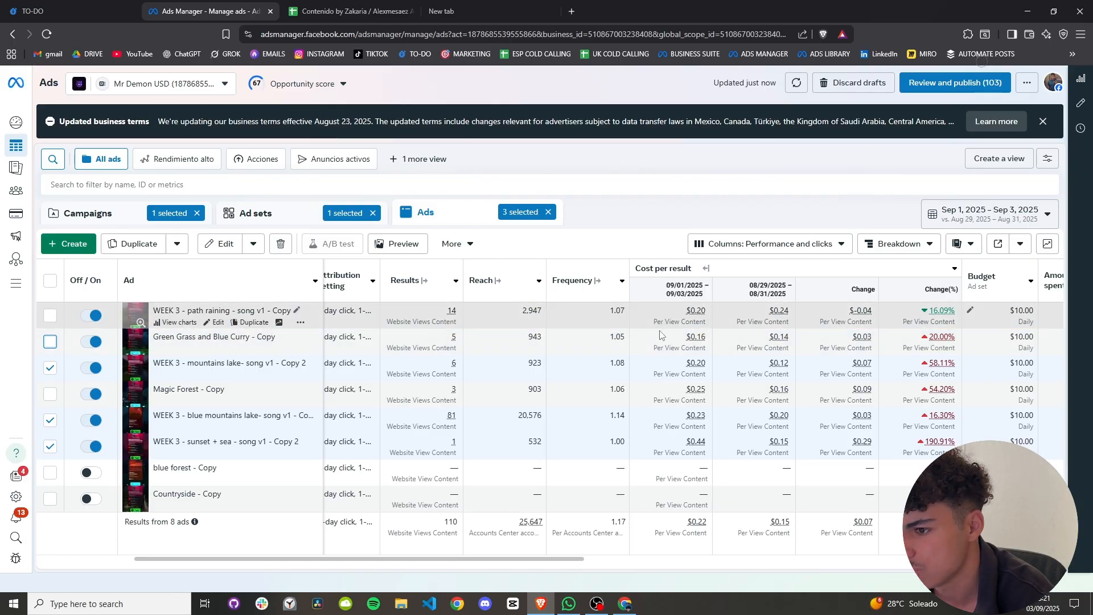
{"action": "left_click", "coordinate": [91, 394]}
{"action": "left_click", "coordinate": [693, 272]}
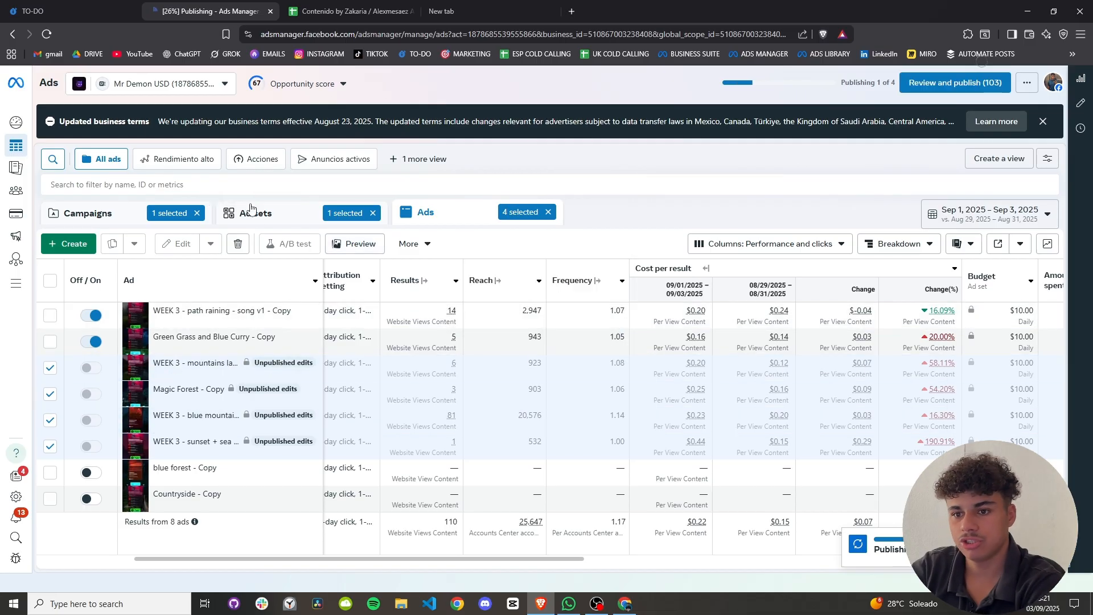
Switch the ad set selection from Spanish Countries ADV+ to B-Tier Countries ADV+ and open its ads.
{"action": "left_click", "coordinate": [257, 215]}
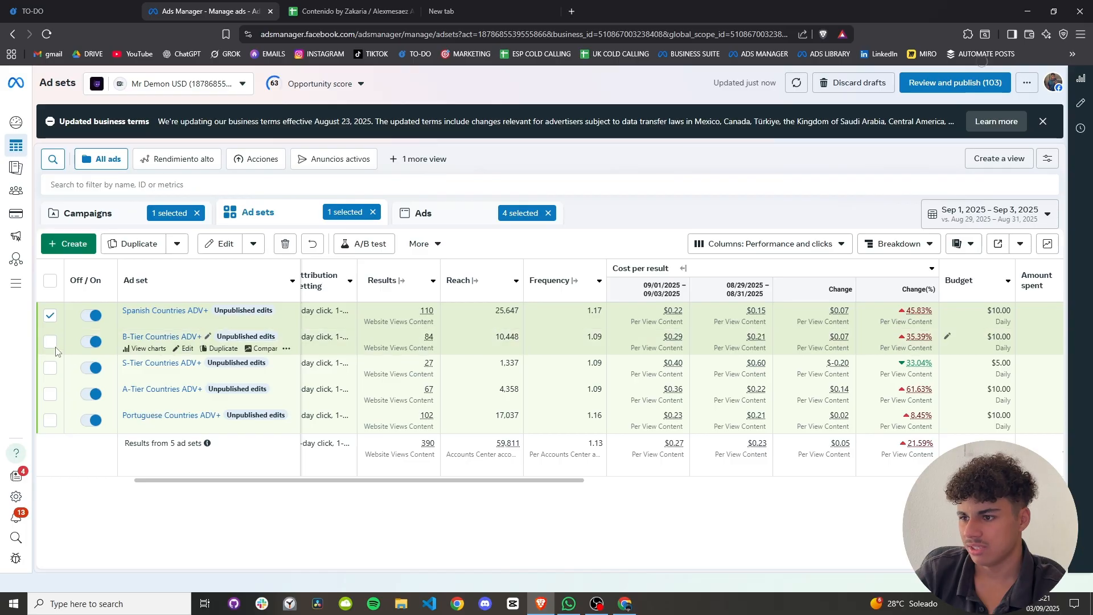
{"action": "left_click", "coordinate": [50, 314]}
{"action": "left_click", "coordinate": [50, 341]}
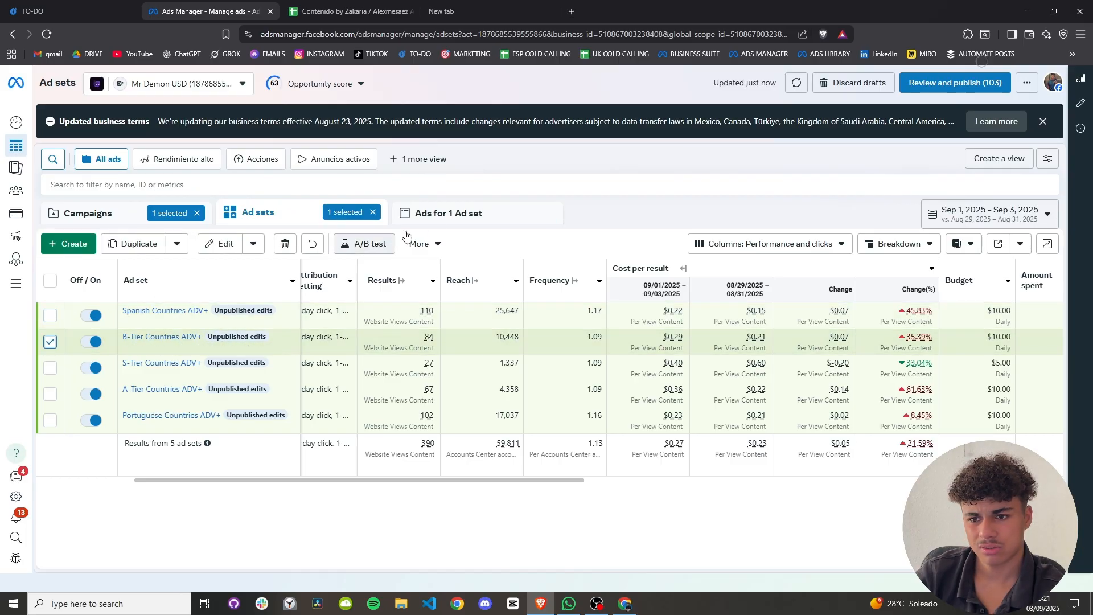
{"action": "left_click", "coordinate": [450, 215]}
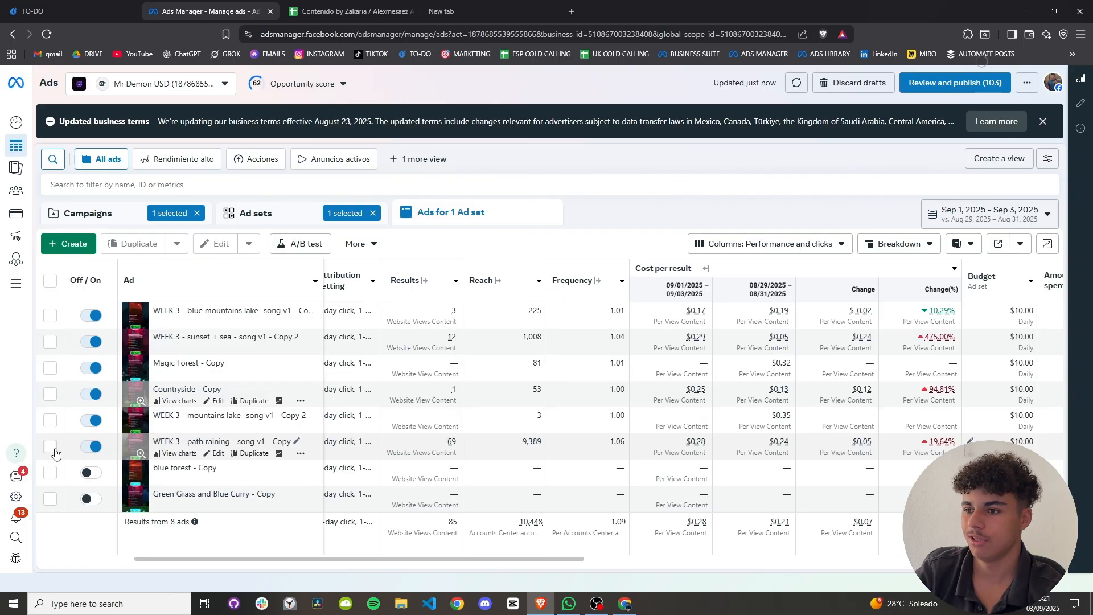
Turn off the path raining and sunset + sea ads in the B-Tier Countries ADV+ ad set and publish the change.
{"action": "left_click", "coordinate": [233, 213]}
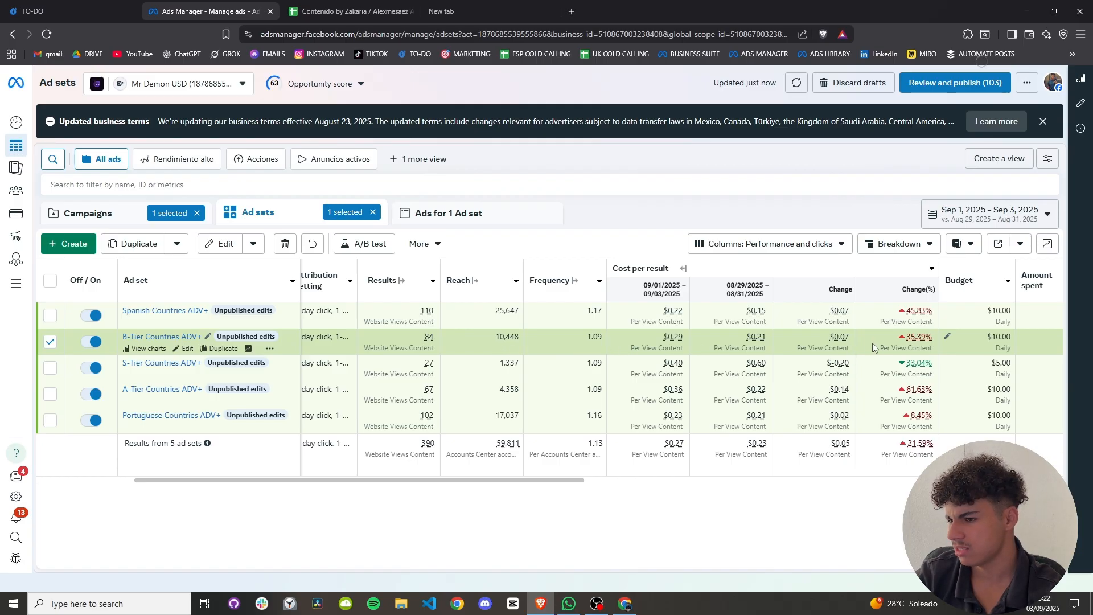
{"action": "left_click", "coordinate": [449, 213]}
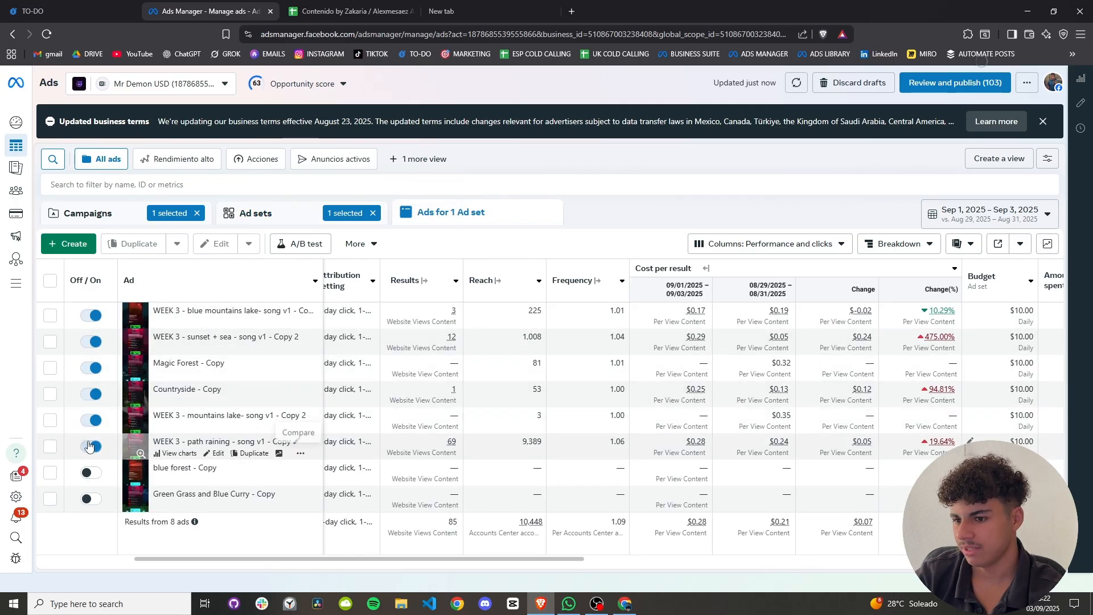
{"action": "left_click", "coordinate": [50, 446]}
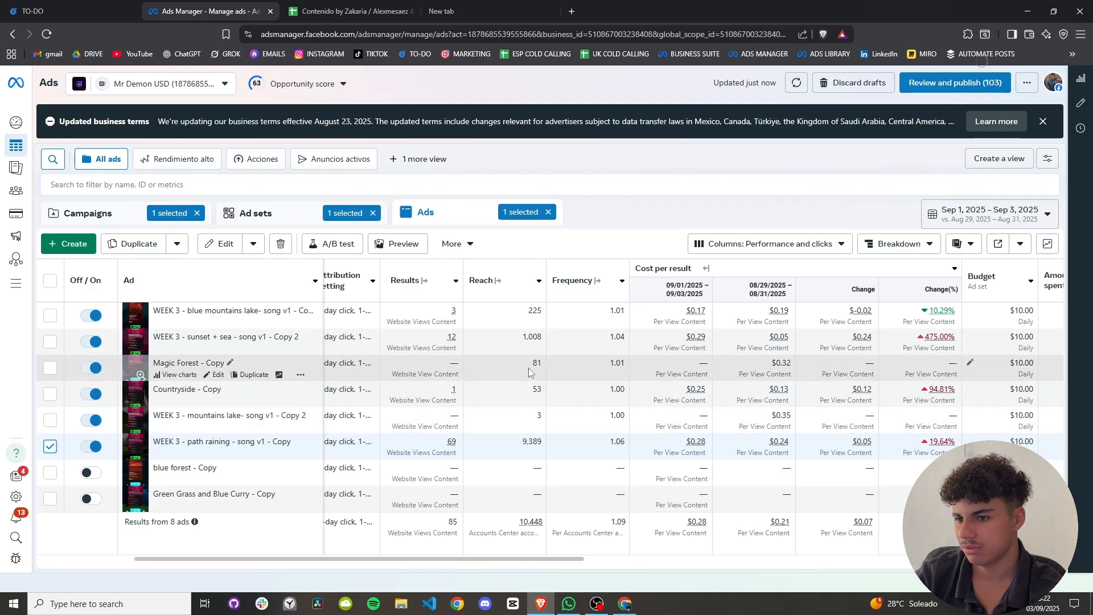
{"action": "left_click", "coordinate": [50, 341]}
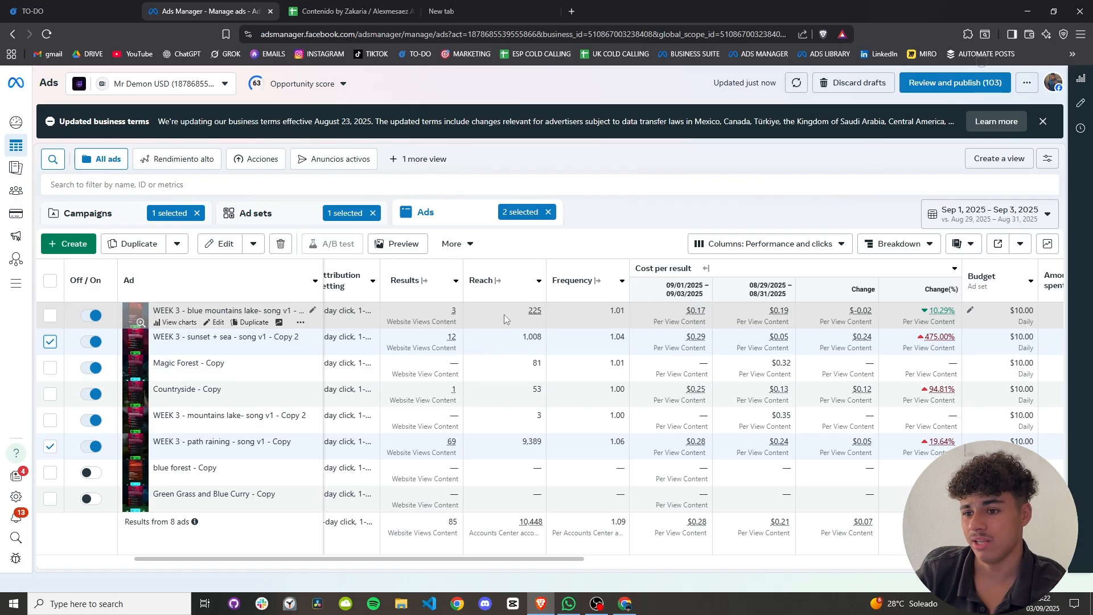
{"action": "left_click", "coordinate": [254, 243]}
{"action": "left_click", "coordinate": [169, 321]}
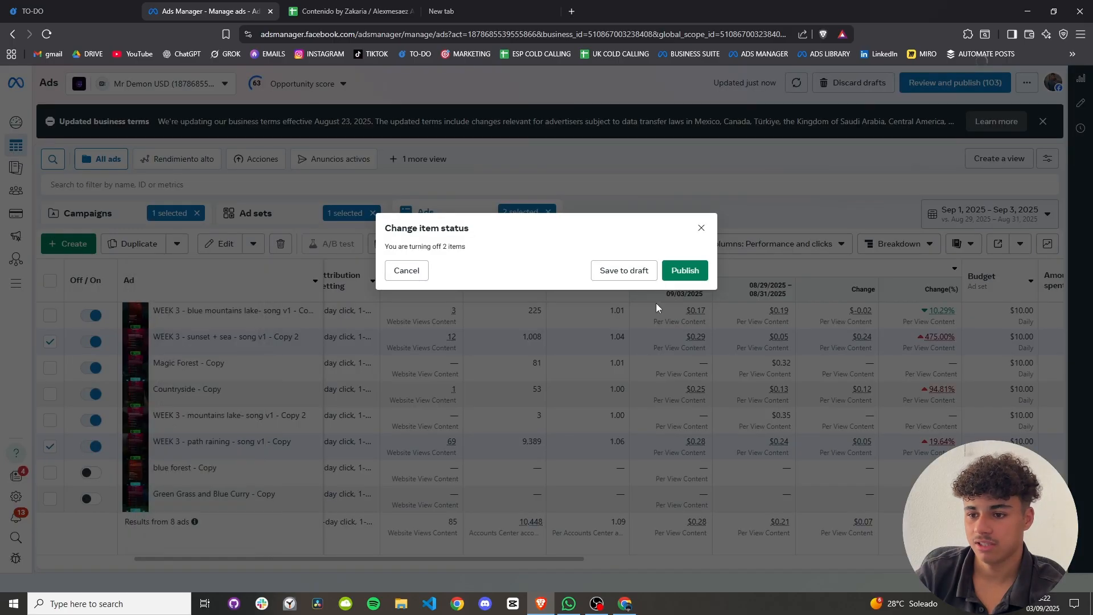
{"action": "left_click", "coordinate": [685, 270]}
Switch the ad set selection from B-Tier Countries ADV+ to S-Tier Countries ADV+ and open its ads.
{"action": "left_click", "coordinate": [259, 213]}
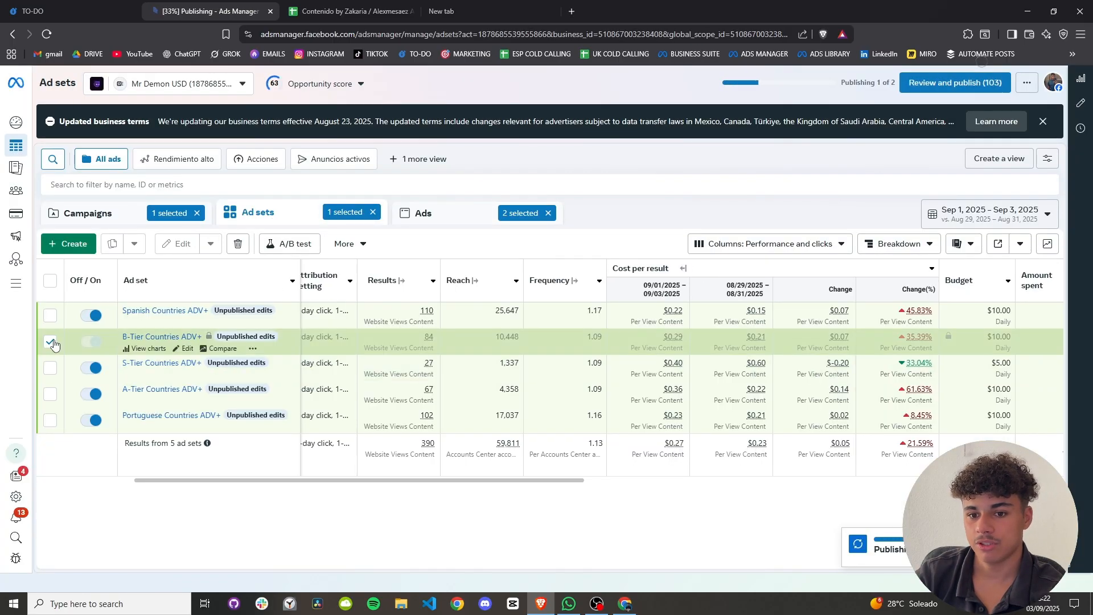
{"action": "left_click", "coordinate": [50, 342]}
{"action": "left_click", "coordinate": [50, 368]}
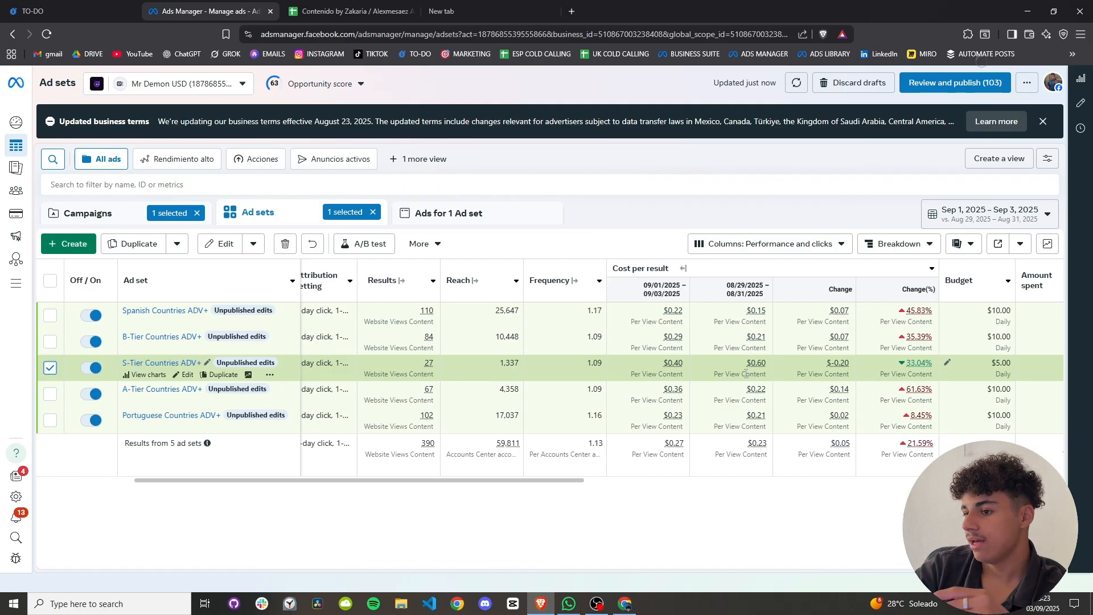
{"action": "left_click", "coordinate": [448, 214]}
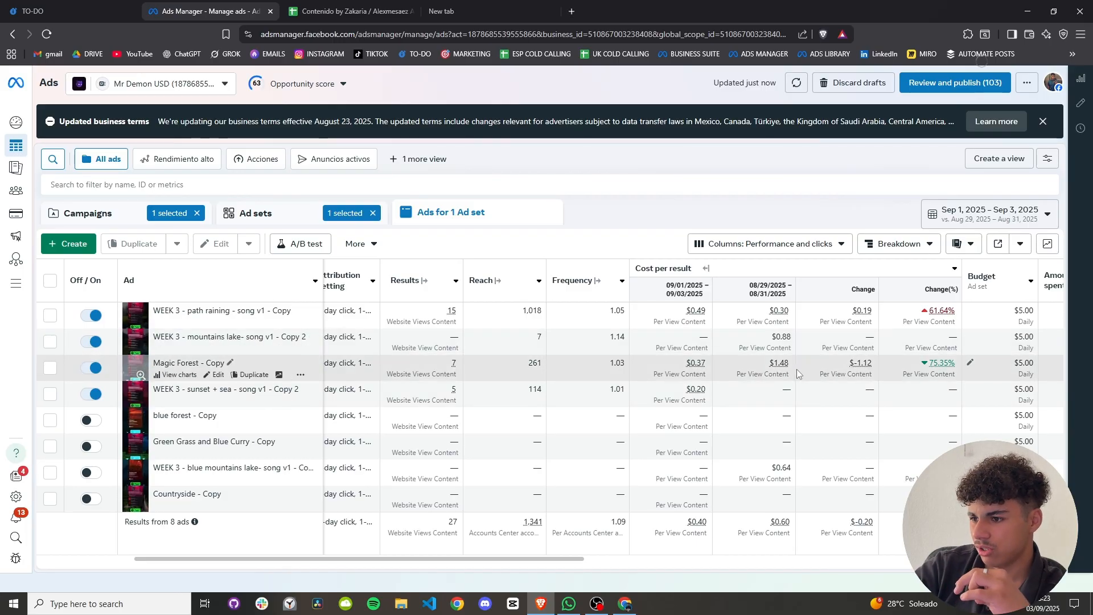
Turn off the path raining ad in the S-Tier Countries ADV+ ad set, publish the change and clear the ad selection.
{"action": "left_click", "coordinate": [50, 315]}
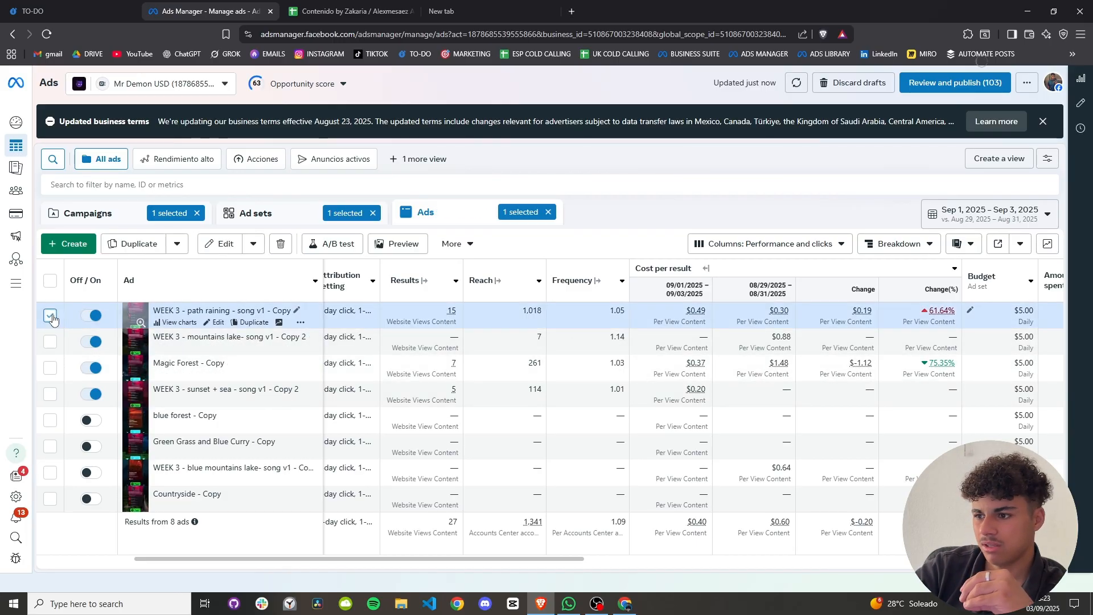
{"action": "left_click", "coordinate": [253, 244]}
{"action": "left_click", "coordinate": [173, 316]}
{"action": "left_click", "coordinate": [687, 269]}
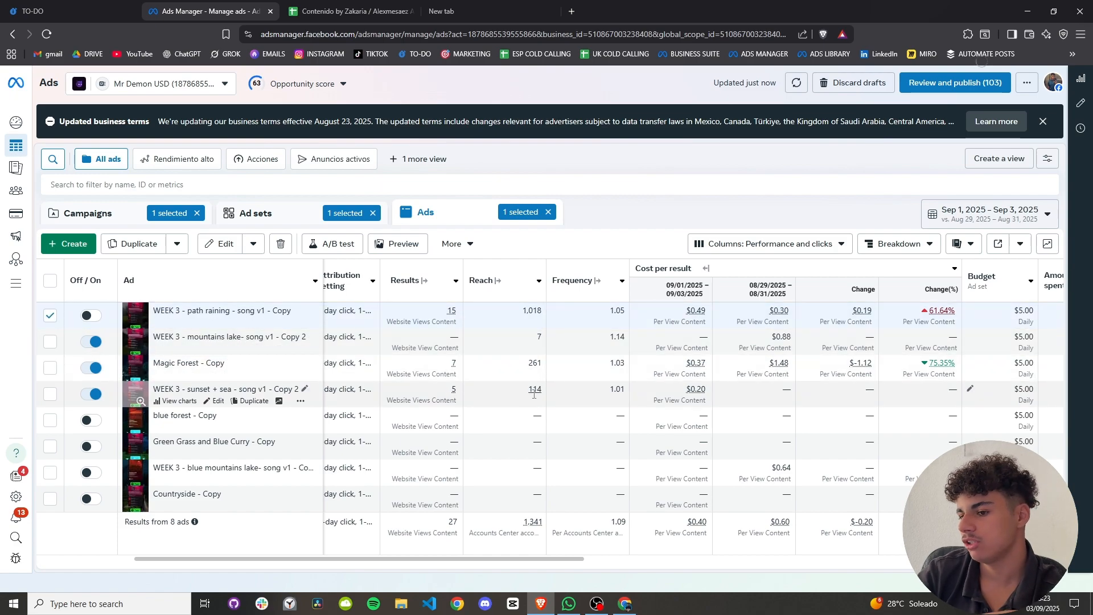
{"action": "left_click", "coordinate": [50, 315]}
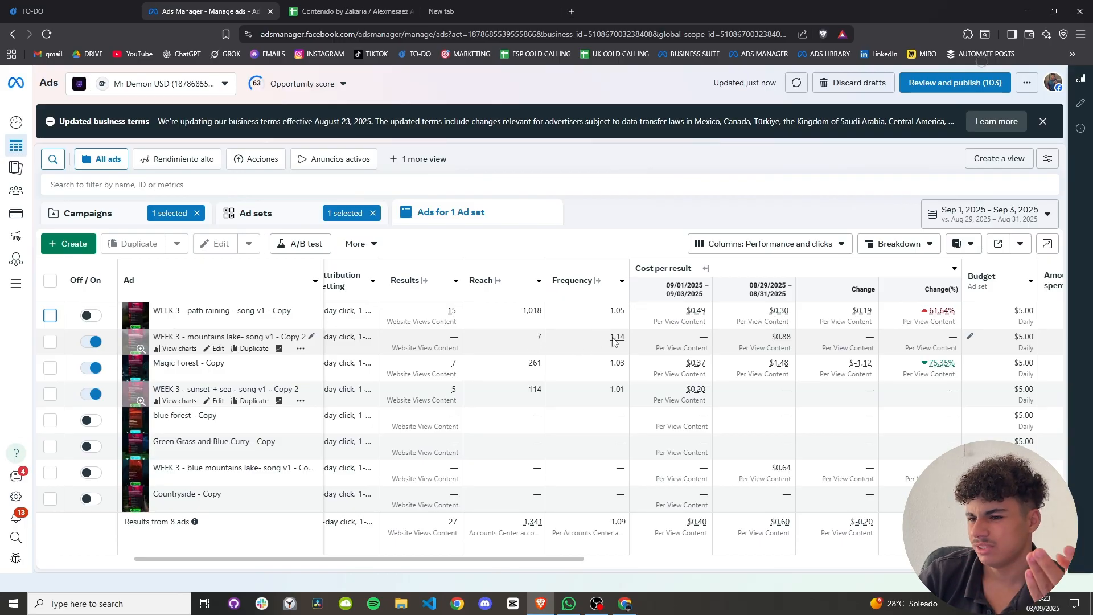
Switch the ad set selection from S-Tier Countries ADV+ to A-Tier Countries ADV+ and open its ads.
{"action": "left_click", "coordinate": [284, 210]}
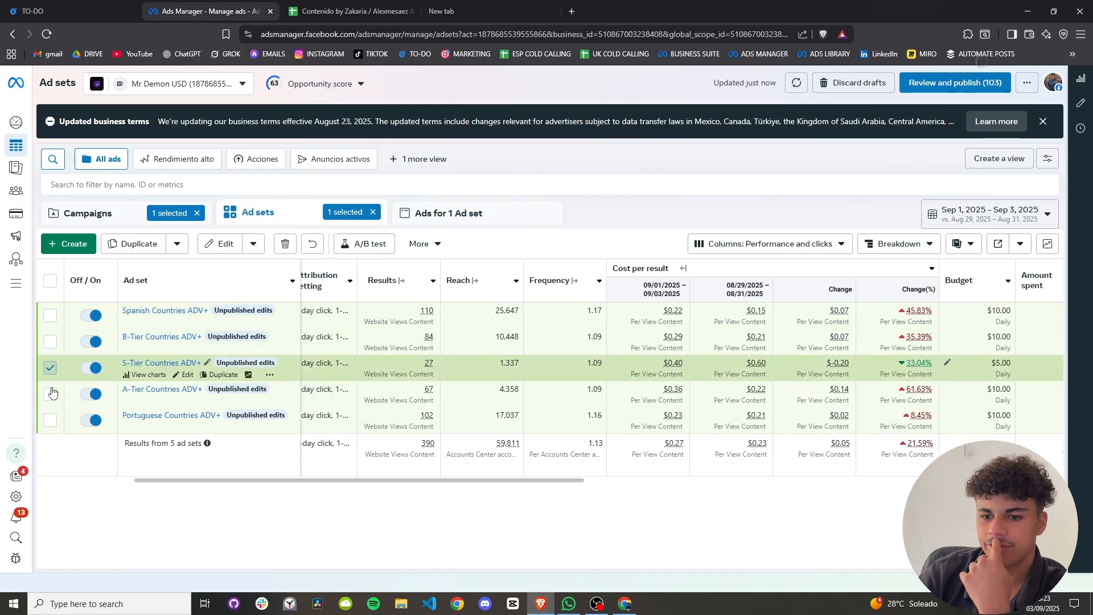
{"action": "left_click", "coordinate": [50, 393]}
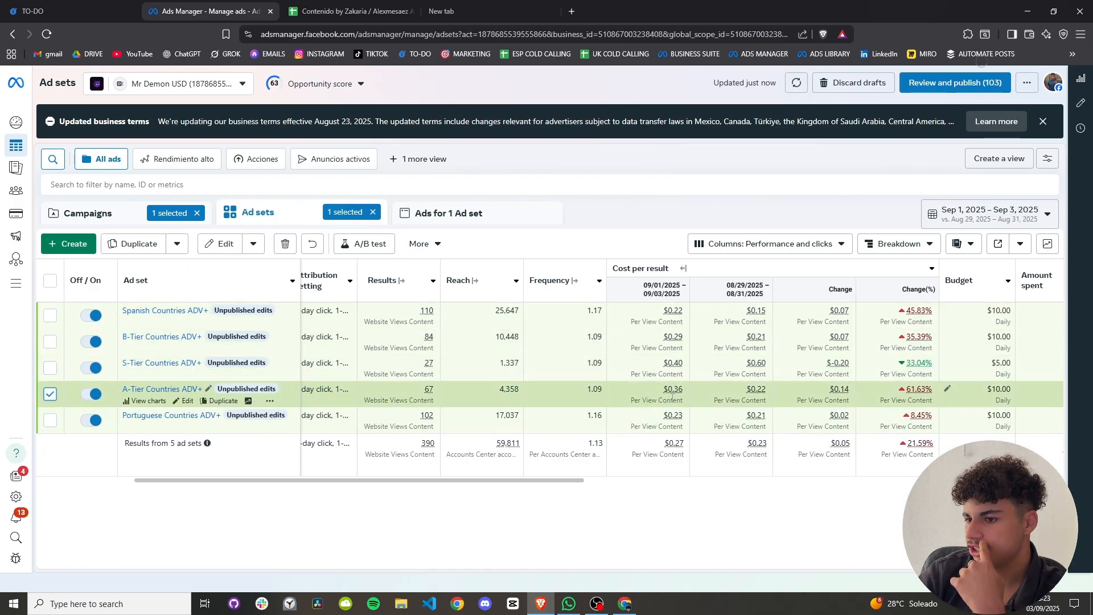
{"action": "left_click", "coordinate": [434, 215]}
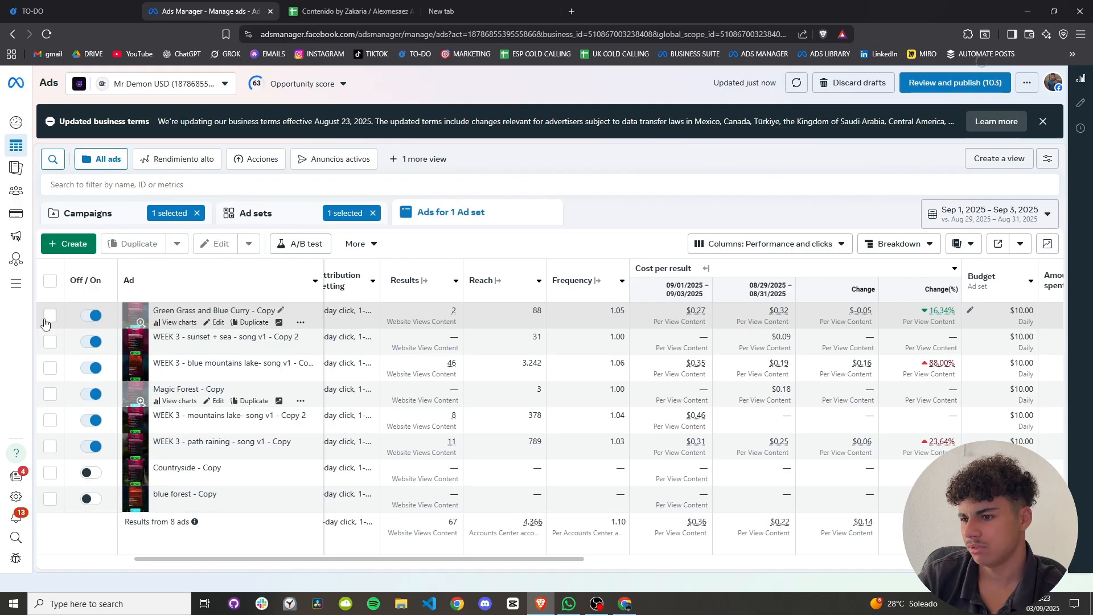
Turn off the blue mountains lake and path raining ads in the A-Tier Countries ADV+ ad set and publish the change.
{"action": "left_click", "coordinate": [50, 368]}
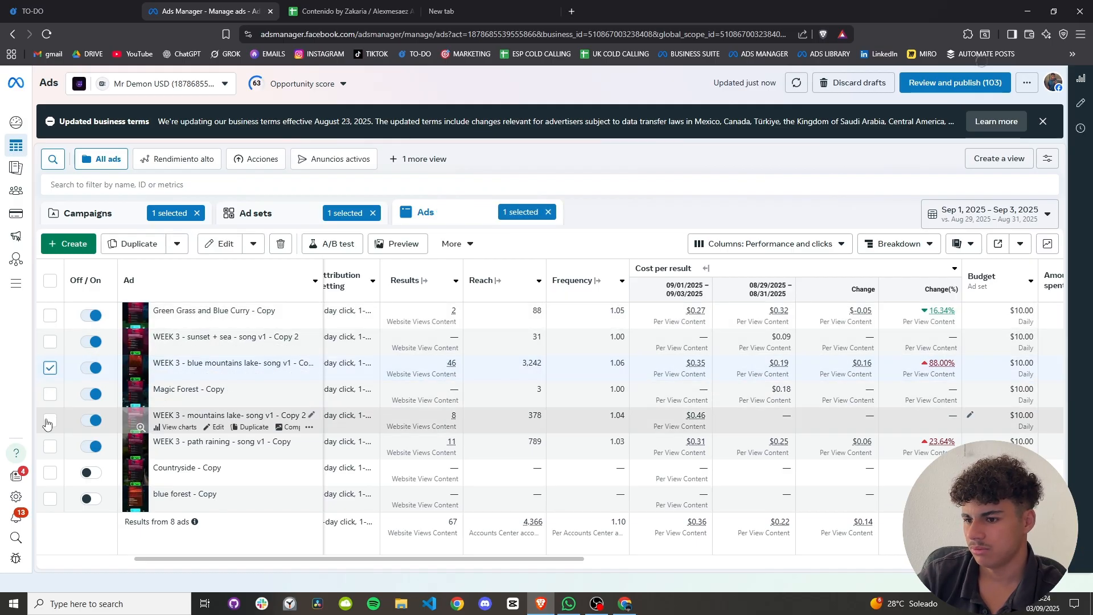
{"action": "left_click", "coordinate": [50, 447]}
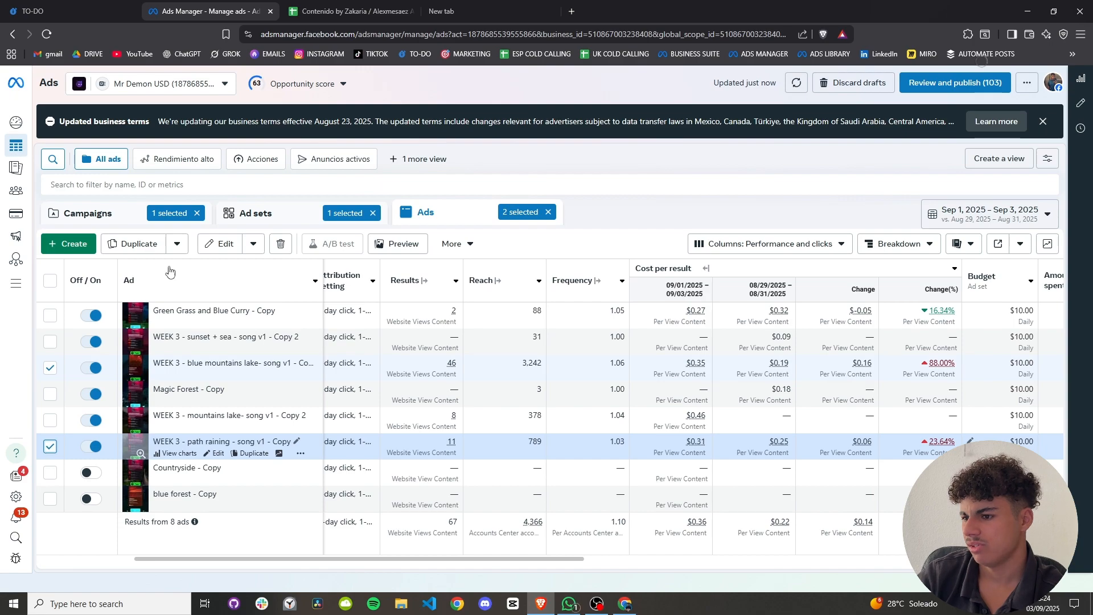
{"action": "left_click", "coordinate": [253, 244]}
{"action": "left_click", "coordinate": [171, 317]}
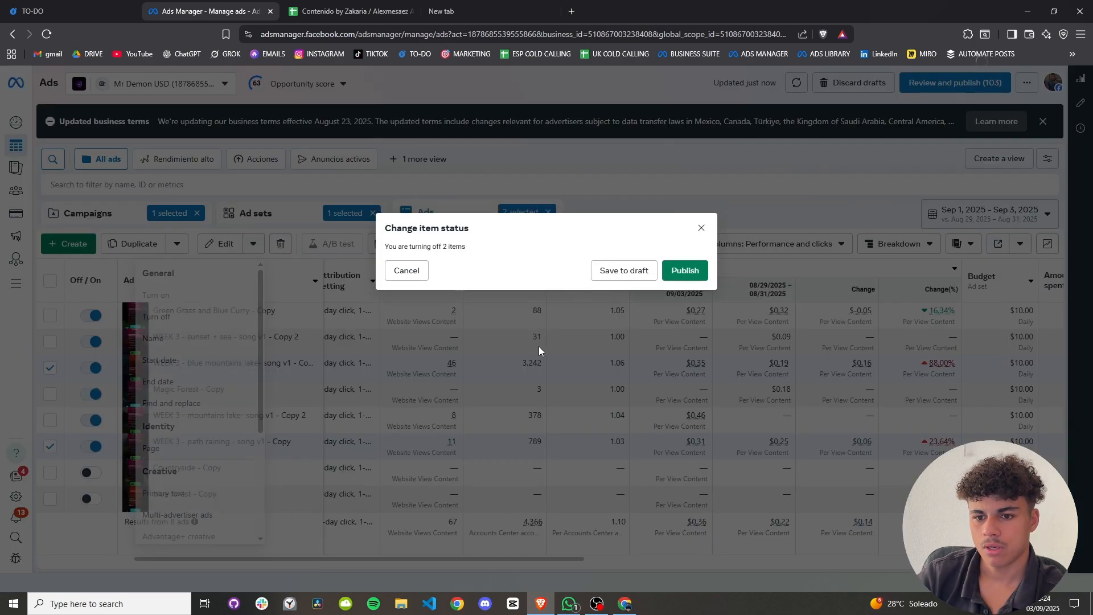
{"action": "left_click", "coordinate": [697, 271]}
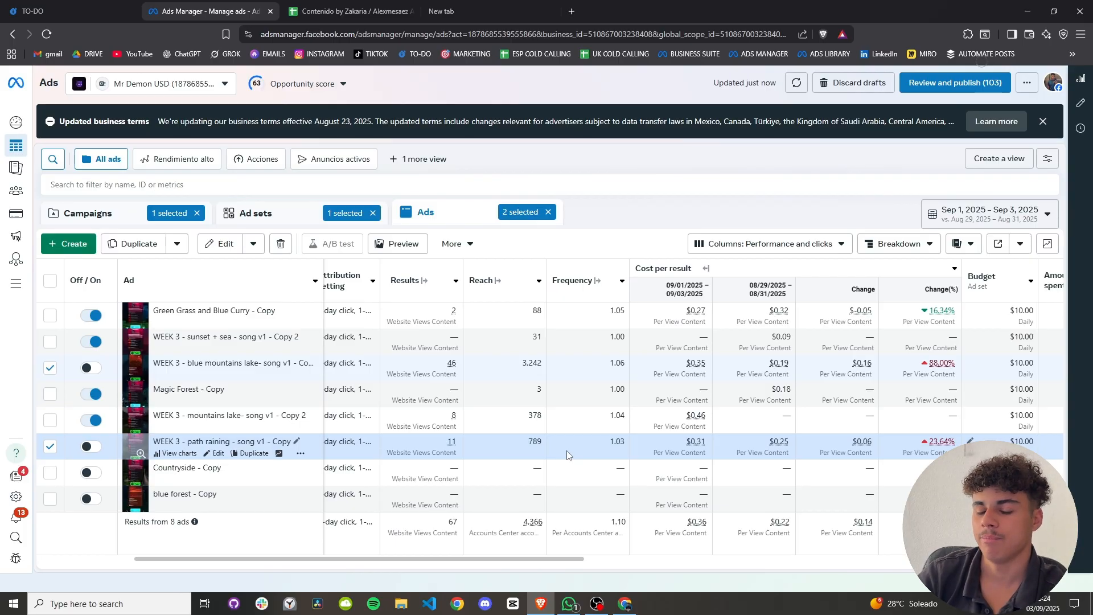
Turn off the mountains lake, path raining and Countryside ads in the Portuguese Countries ADV+ ad set, publish, and deselect the ad set.
{"action": "left_click", "coordinate": [250, 213]}
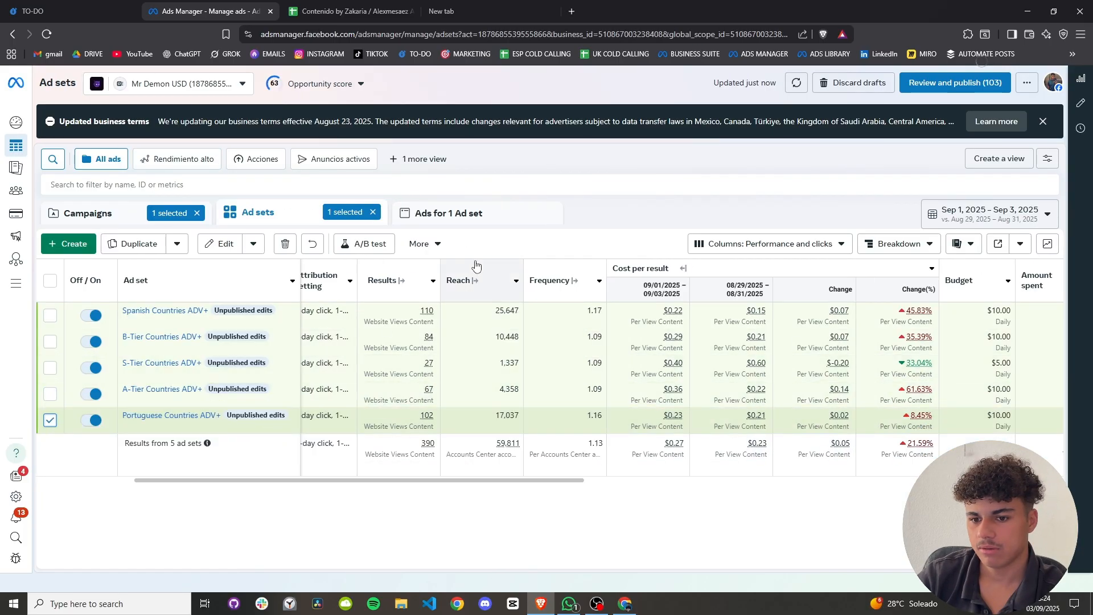
{"action": "left_click", "coordinate": [454, 214]}
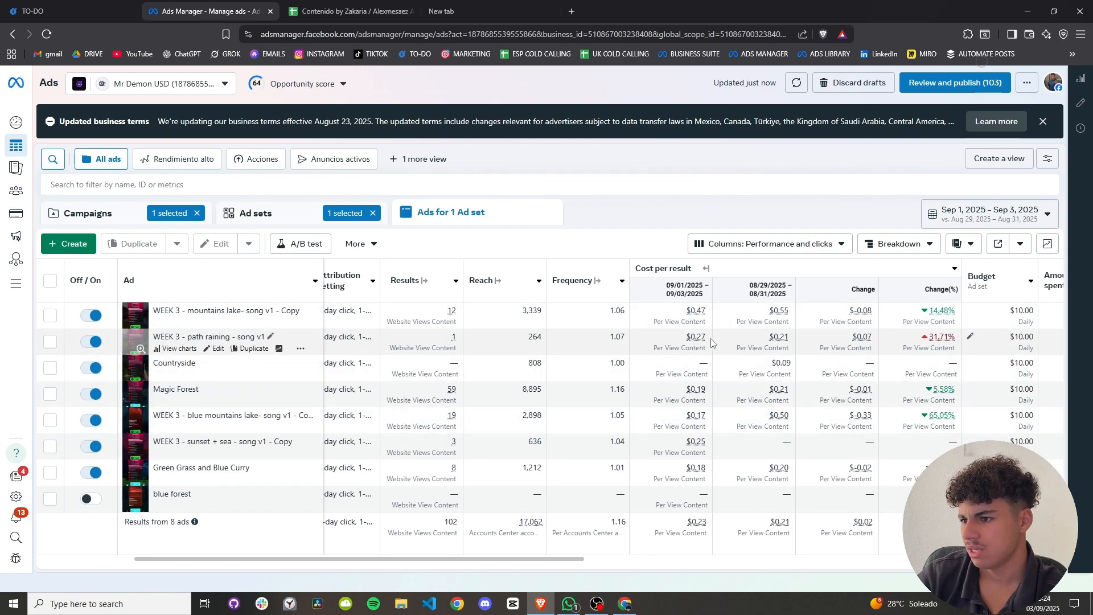
{"action": "left_click", "coordinate": [51, 345]}
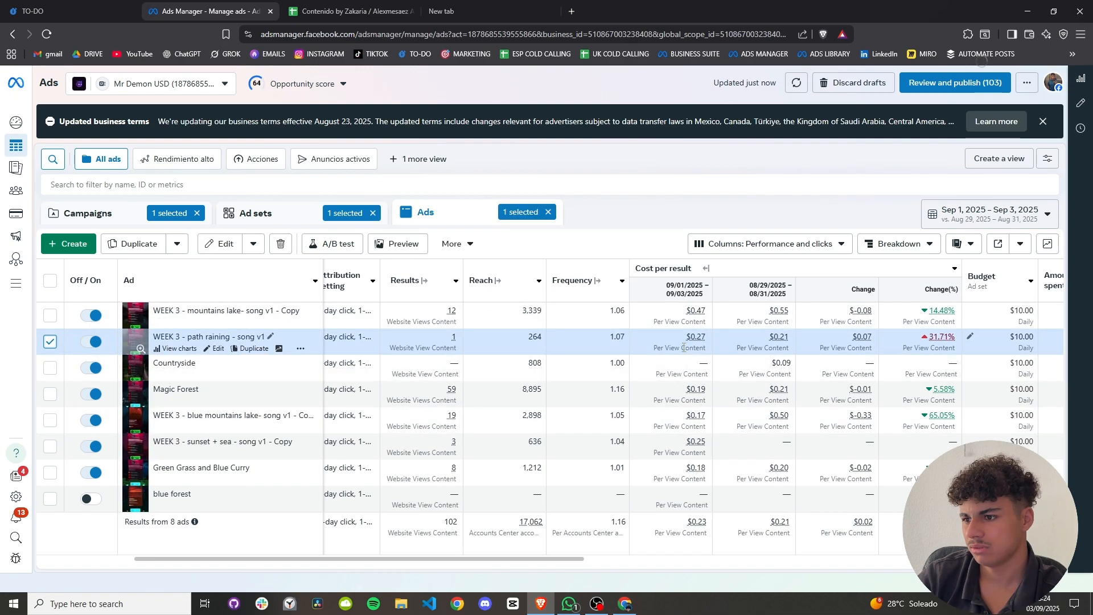
{"action": "left_click", "coordinate": [670, 317]}
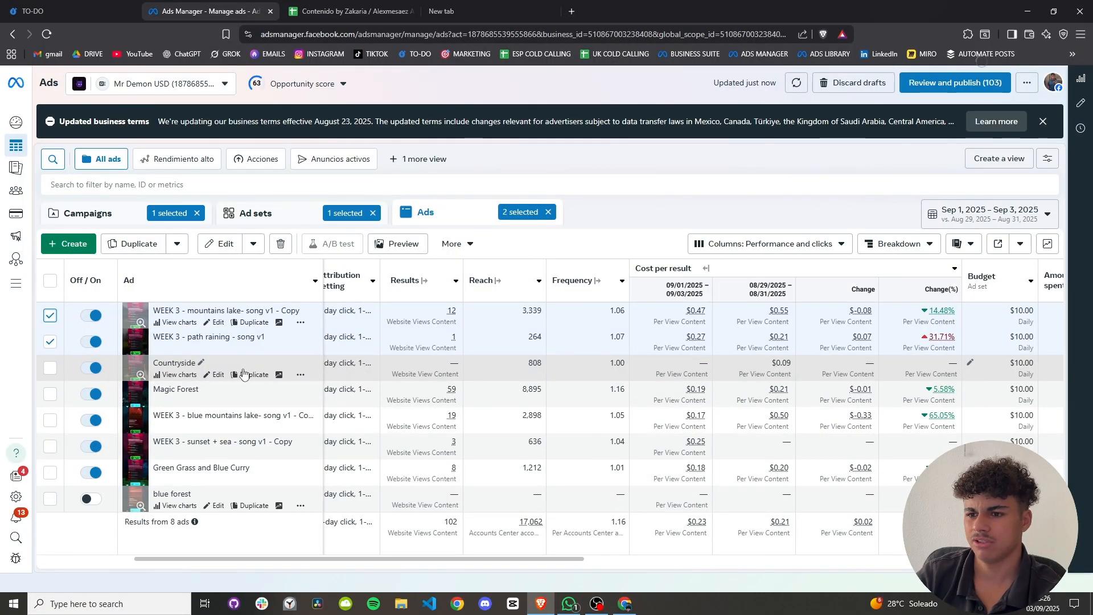
{"action": "left_click", "coordinate": [50, 368]}
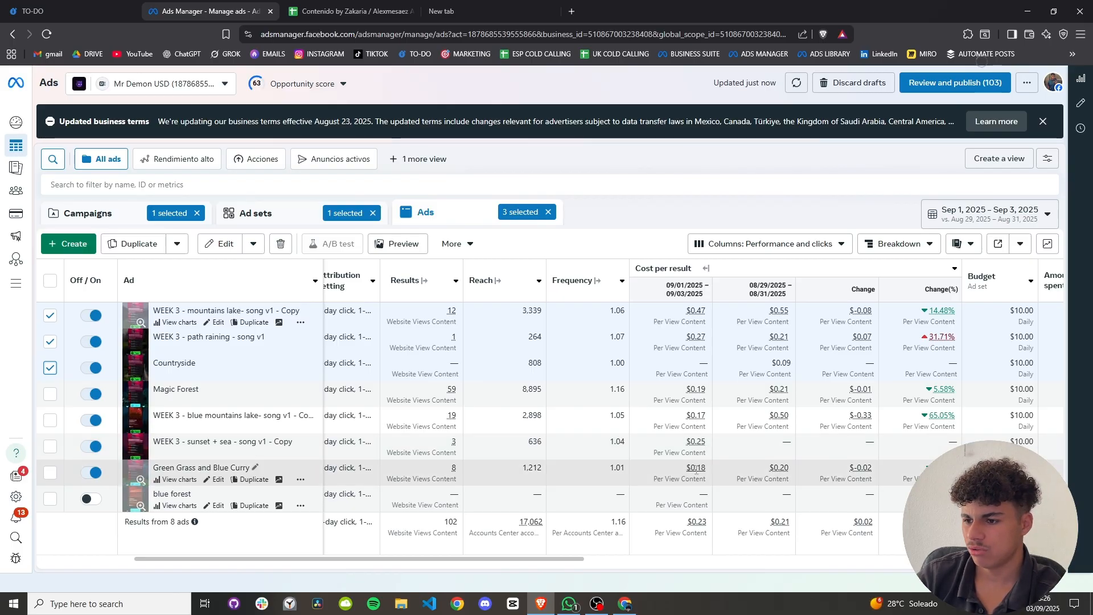
{"action": "left_click", "coordinate": [254, 244]}
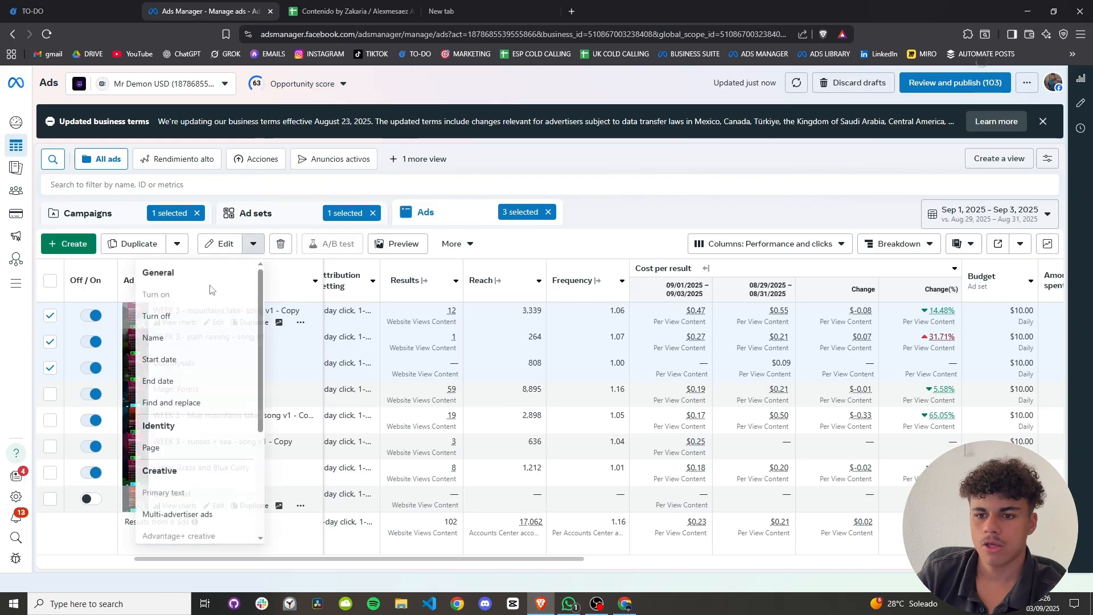
{"action": "left_click", "coordinate": [193, 316]}
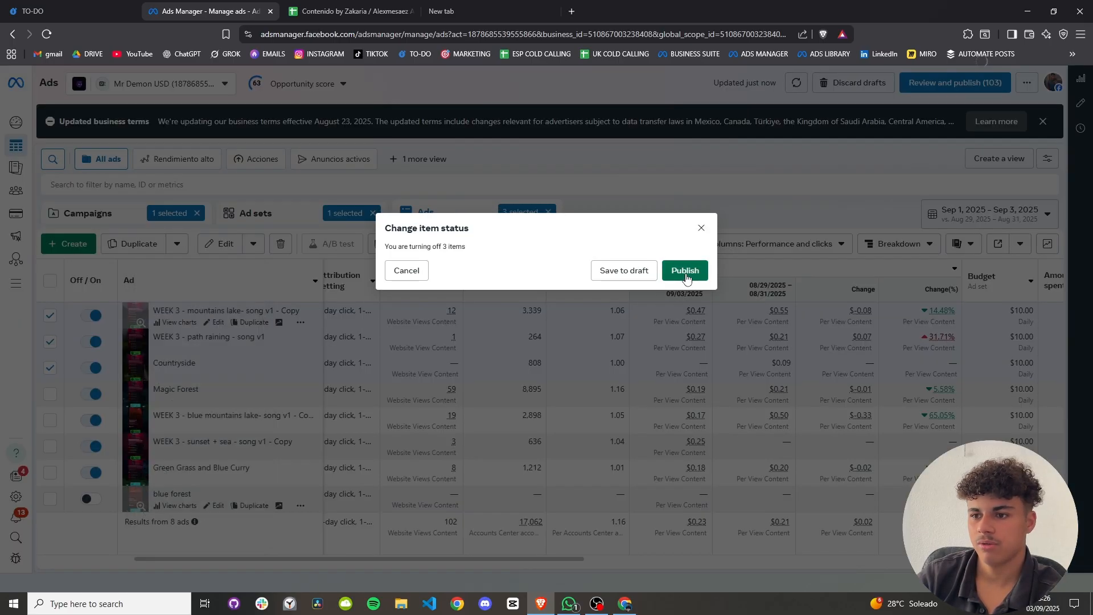
{"action": "left_click", "coordinate": [685, 271]}
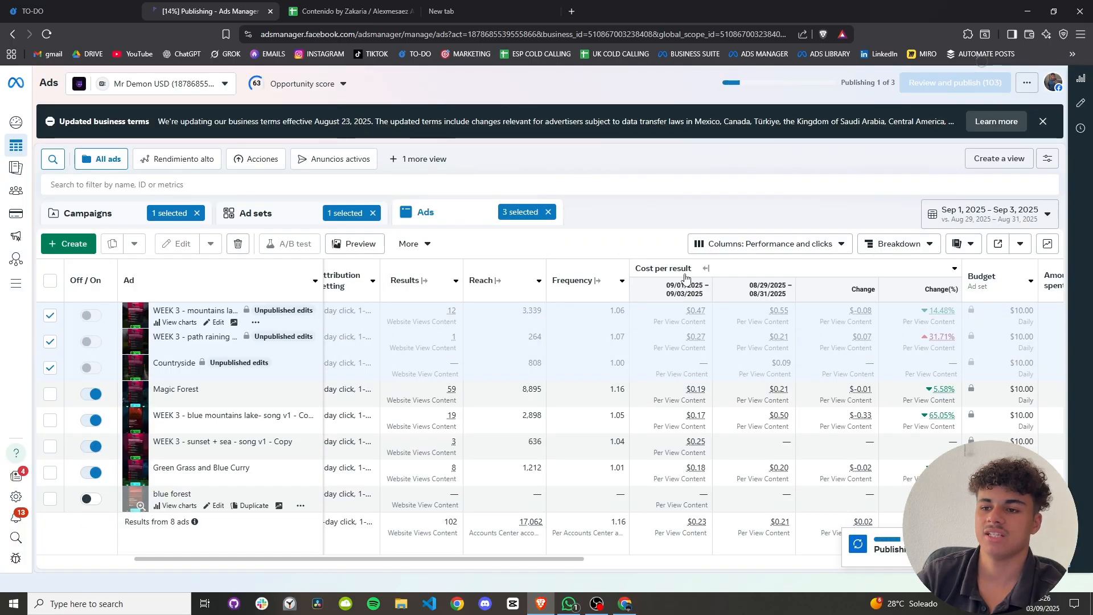
{"action": "left_click", "coordinate": [279, 216]}
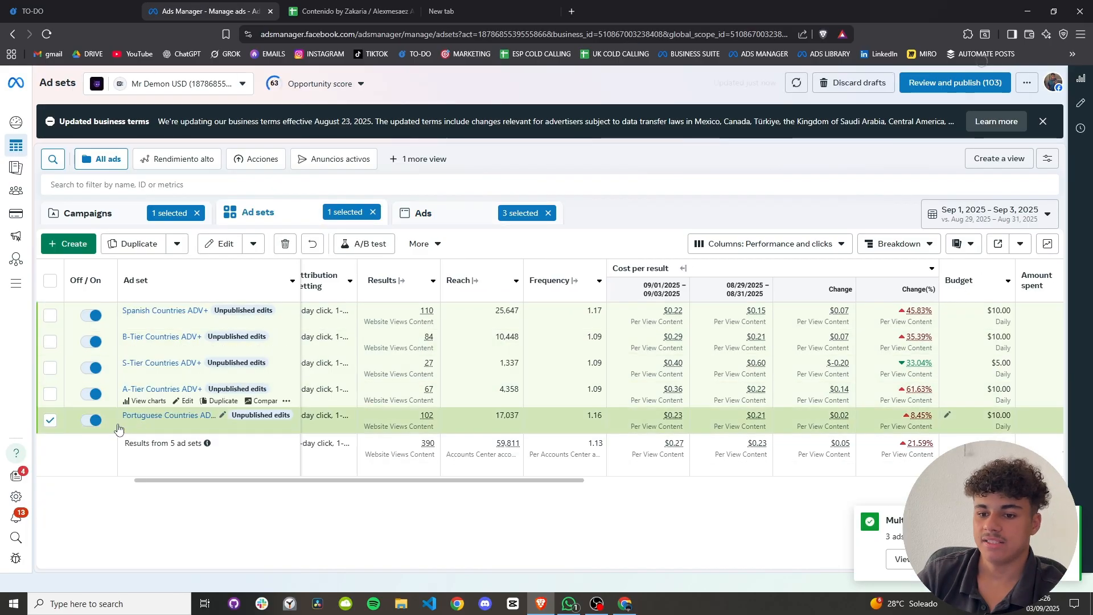
{"action": "left_click", "coordinate": [50, 421]}
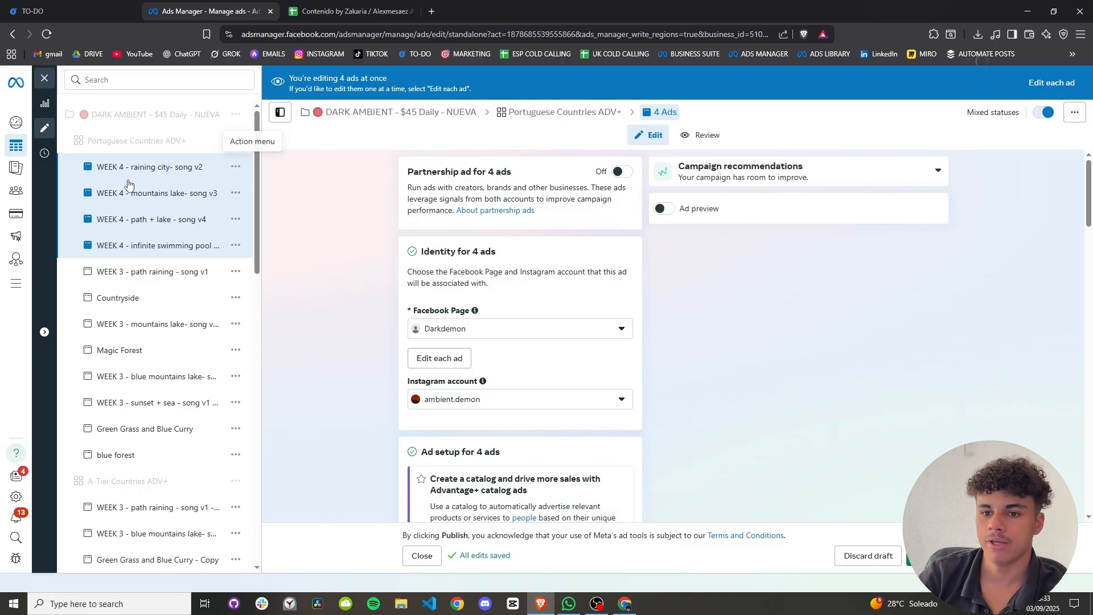
Switch to the content spreadsheet in Google Sheets and mark Dark Ambient 29-07 (5) through (8) as uploaded to META.
{"action": "left_click", "coordinate": [353, 11]}
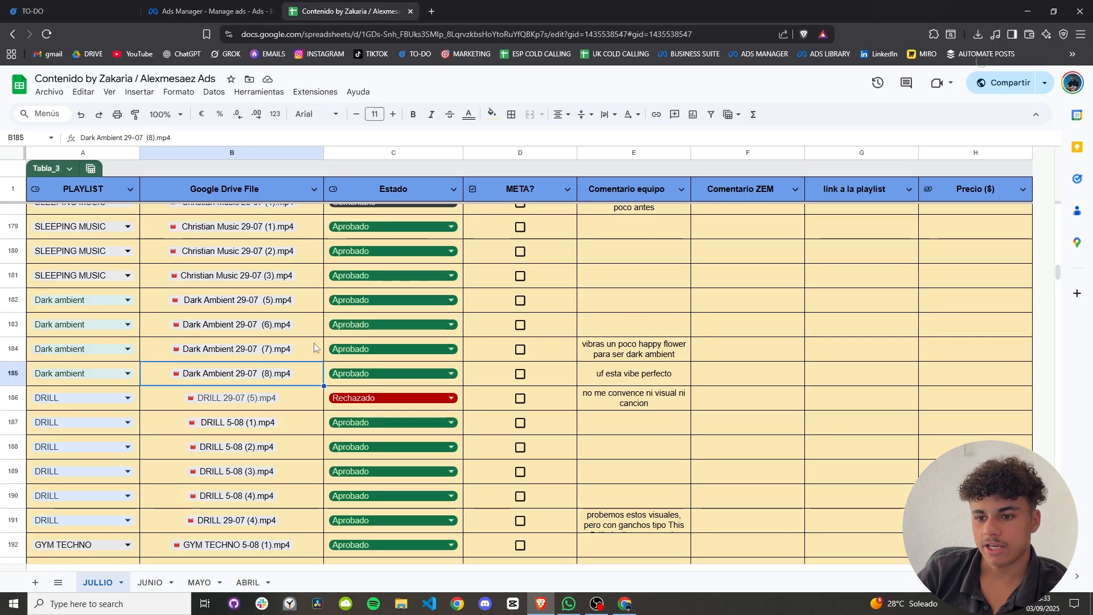
{"action": "left_click_drag", "start_coordinate": [316, 300], "coordinate": [316, 373]}
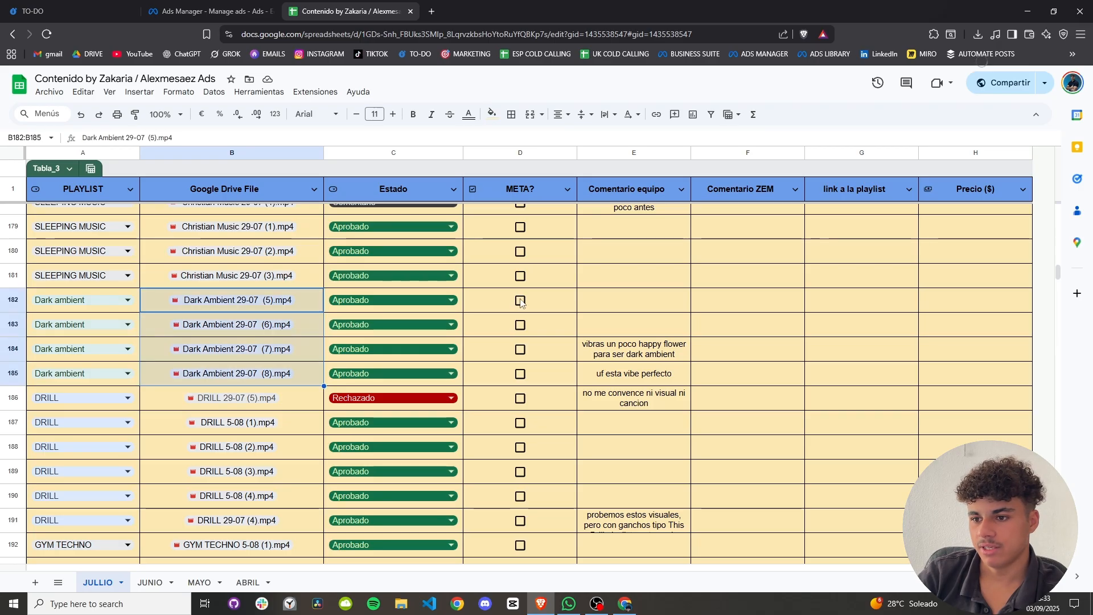
{"action": "left_click", "coordinate": [520, 301]}
{"action": "left_click", "coordinate": [520, 325]}
{"action": "left_click", "coordinate": [520, 350]}
{"action": "left_click", "coordinate": [520, 374]}
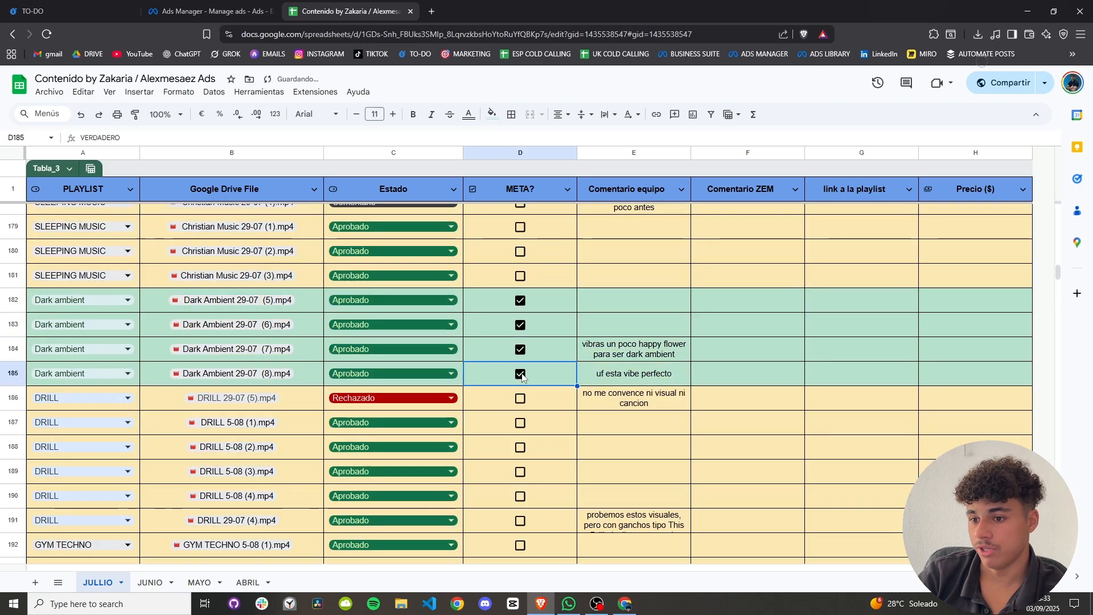
Return to Ads Manager and duplicate the four selected WEEK 4 ads into the S-Tier, A-Tier, B-Tier and Spanish Countries ADV+ ad sets, one copy each.
{"action": "left_click", "coordinate": [207, 11]}
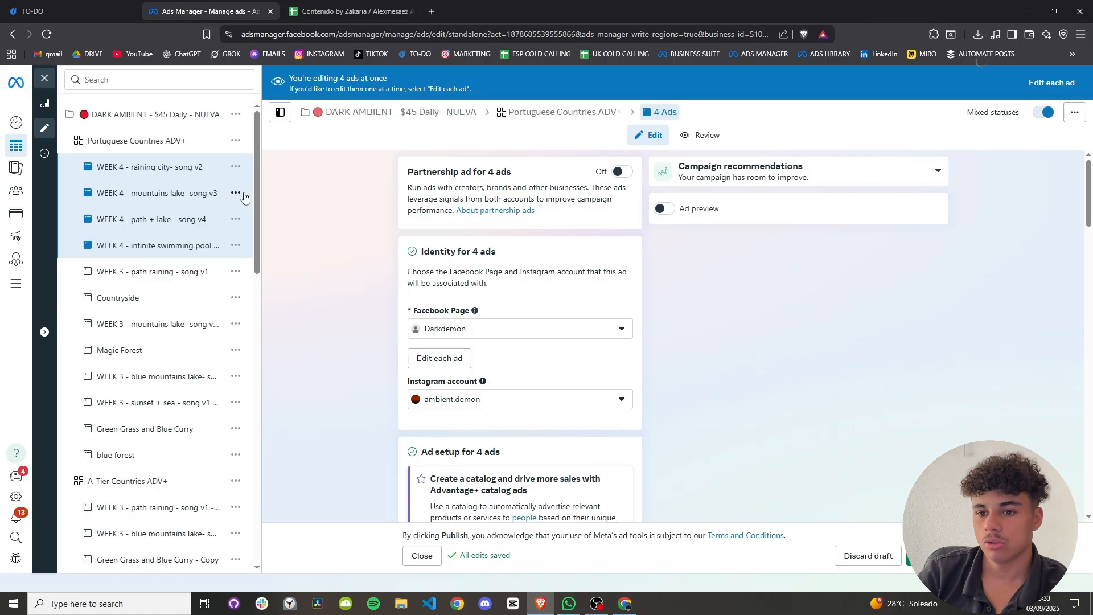
{"action": "left_click", "coordinate": [236, 167]}
{"action": "left_click", "coordinate": [236, 171]}
{"action": "left_click", "coordinate": [236, 168]}
{"action": "left_click", "coordinate": [242, 211]}
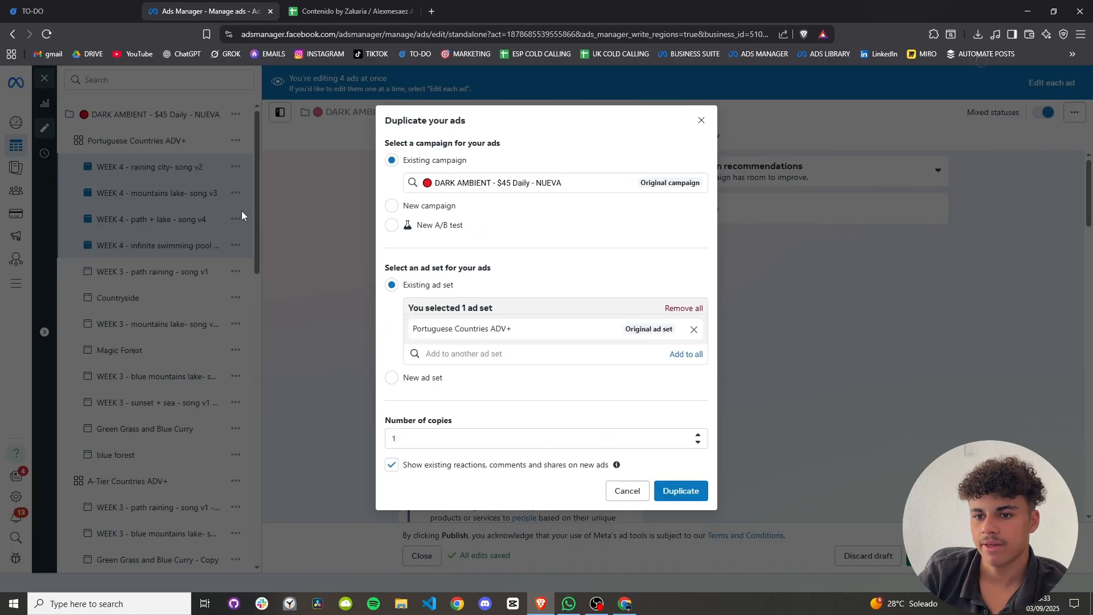
{"action": "left_click", "coordinate": [684, 355]}
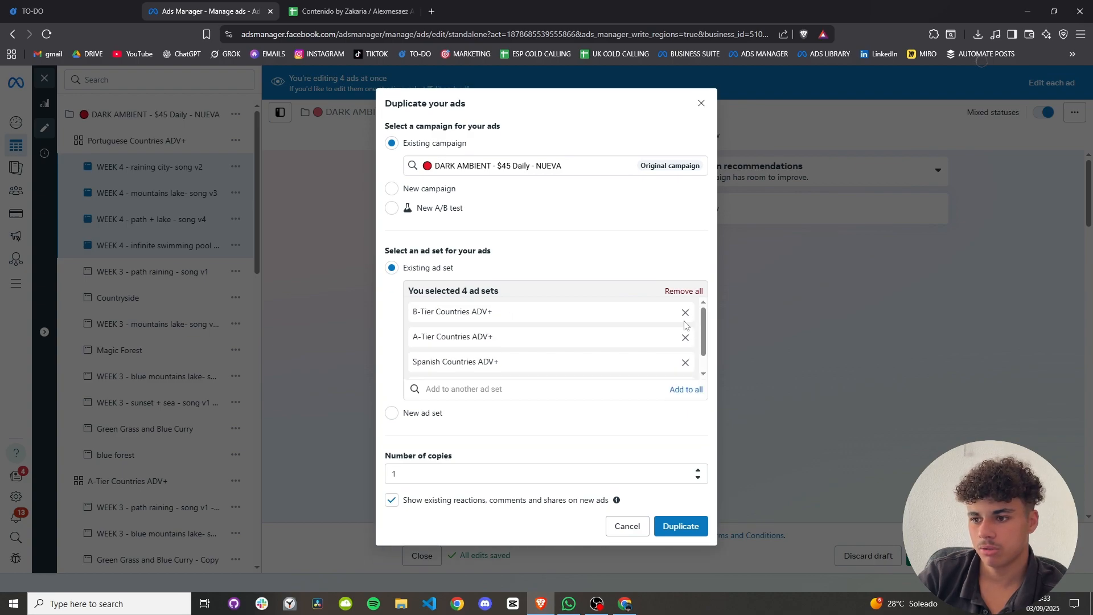
{"action": "scroll", "coordinate": [458, 344], "scroll_direction": "down", "scroll_amount": 1}
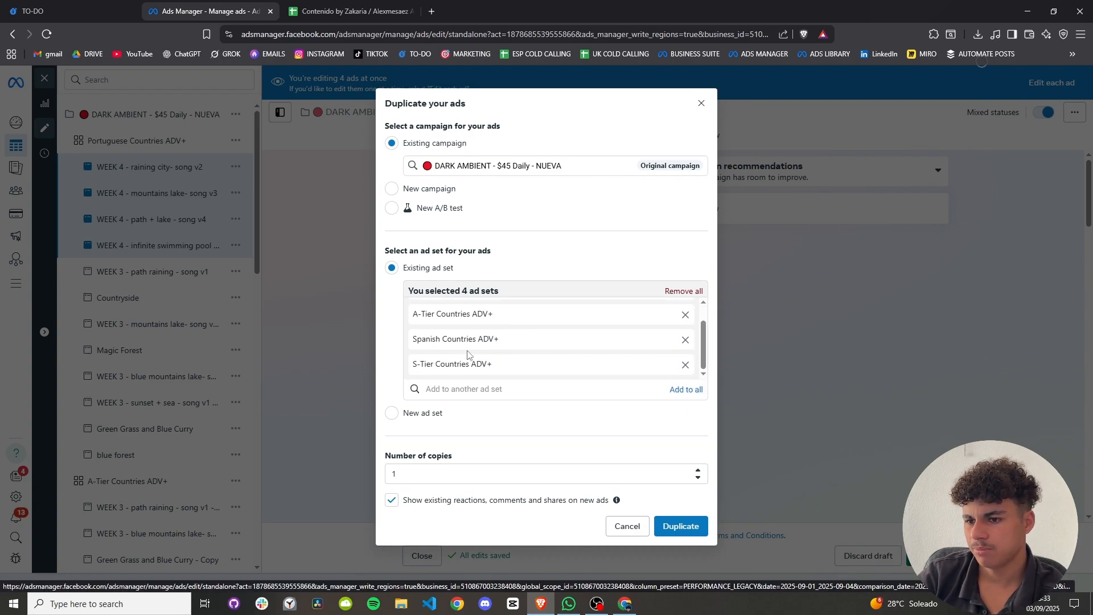
{"action": "left_click", "coordinate": [686, 529]}
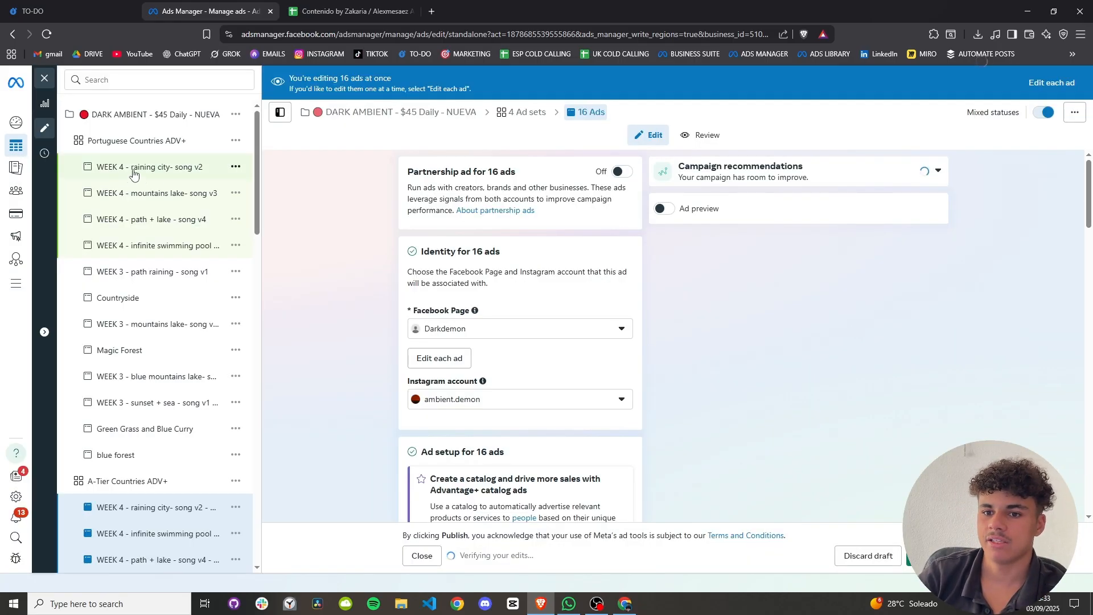
Add the four original WEEK 4 ads in Portuguese Countries ADV+ to the selection of duplicates and publish them all.
{"action": "left_click", "coordinate": [133, 173], "text": "ctrl"}
{"action": "left_click", "coordinate": [134, 195], "text": "ctrl"}
{"action": "left_click", "coordinate": [133, 246], "text": "ctrl"}
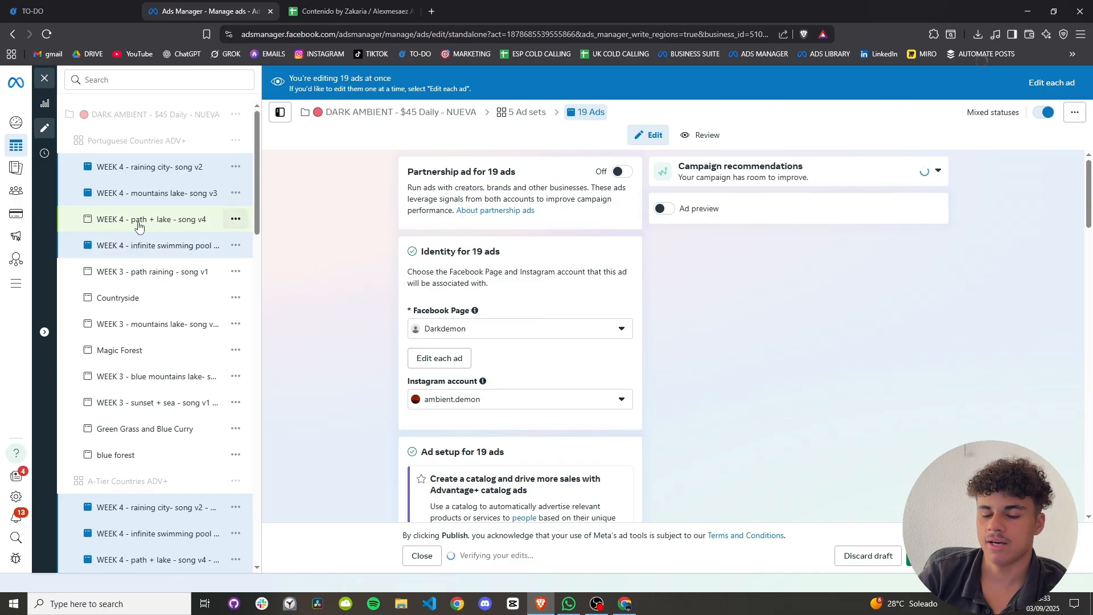
{"action": "left_click", "coordinate": [140, 219], "text": "ctrl"}
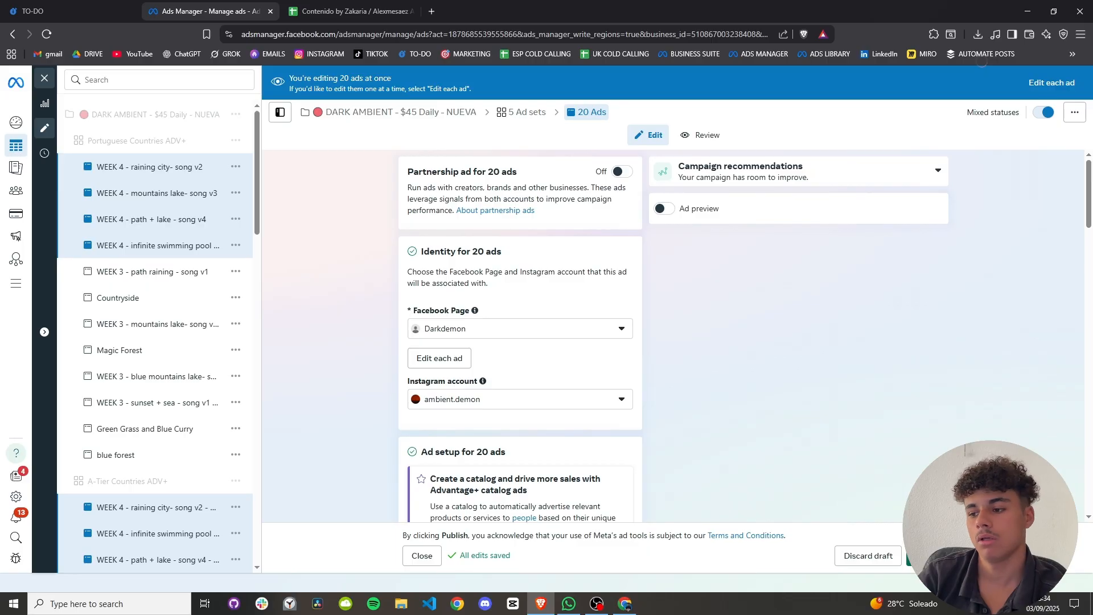
{"action": "left_click", "coordinate": [933, 556]}
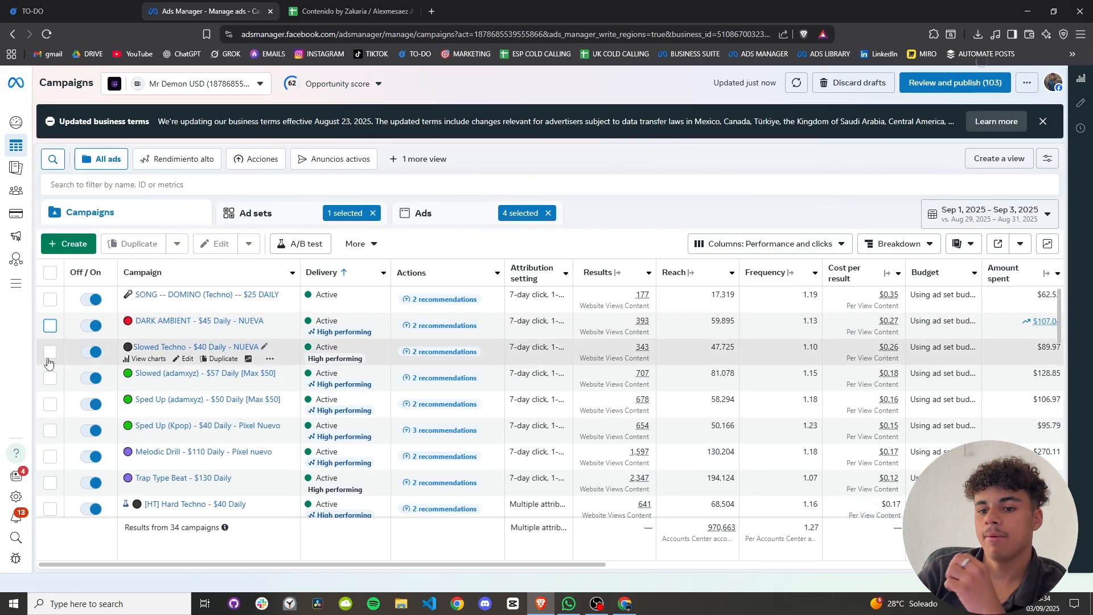
Select the Slowed Techno - $40 Daily - NUEVA campaign and compare its cost per result with the previous period.
{"action": "scroll", "coordinate": [144, 365], "scroll_direction": "down", "scroll_amount": 7}
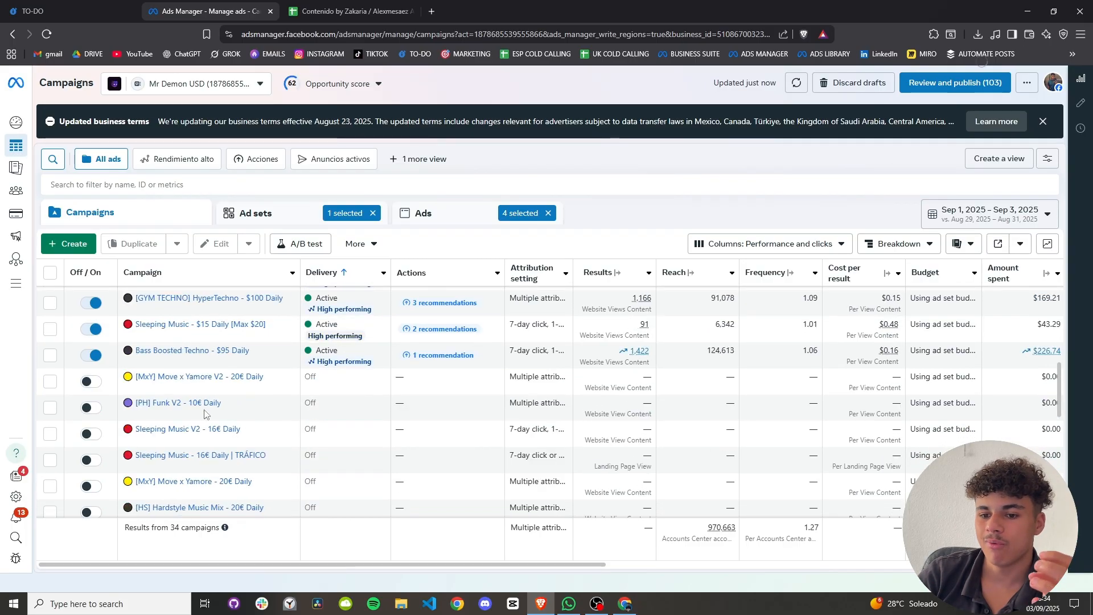
{"action": "scroll", "coordinate": [575, 378], "scroll_direction": "up", "scroll_amount": 7}
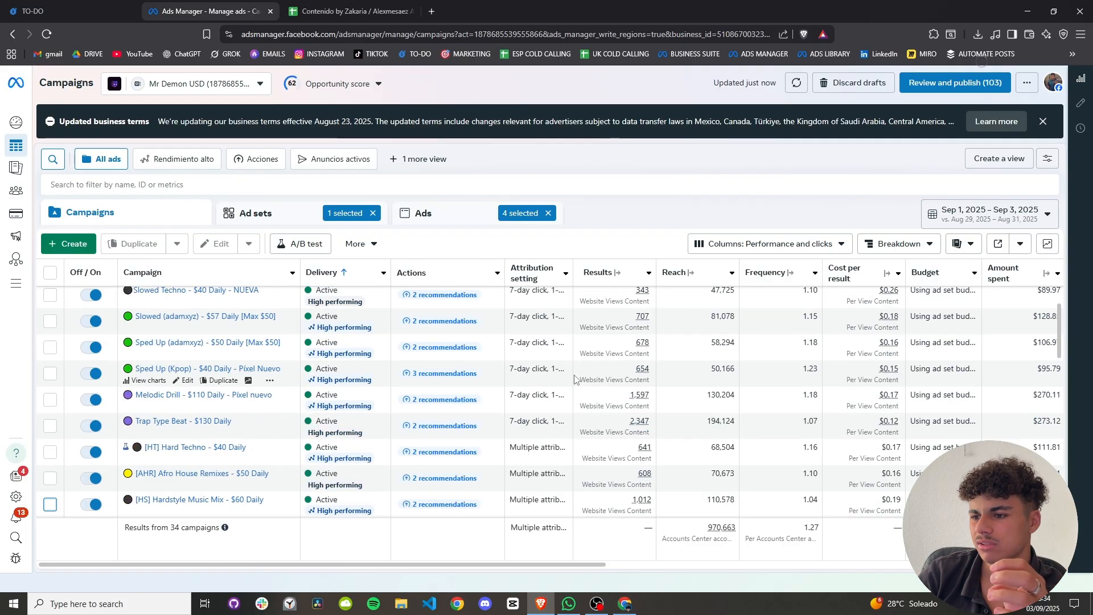
{"action": "left_click", "coordinate": [49, 352]}
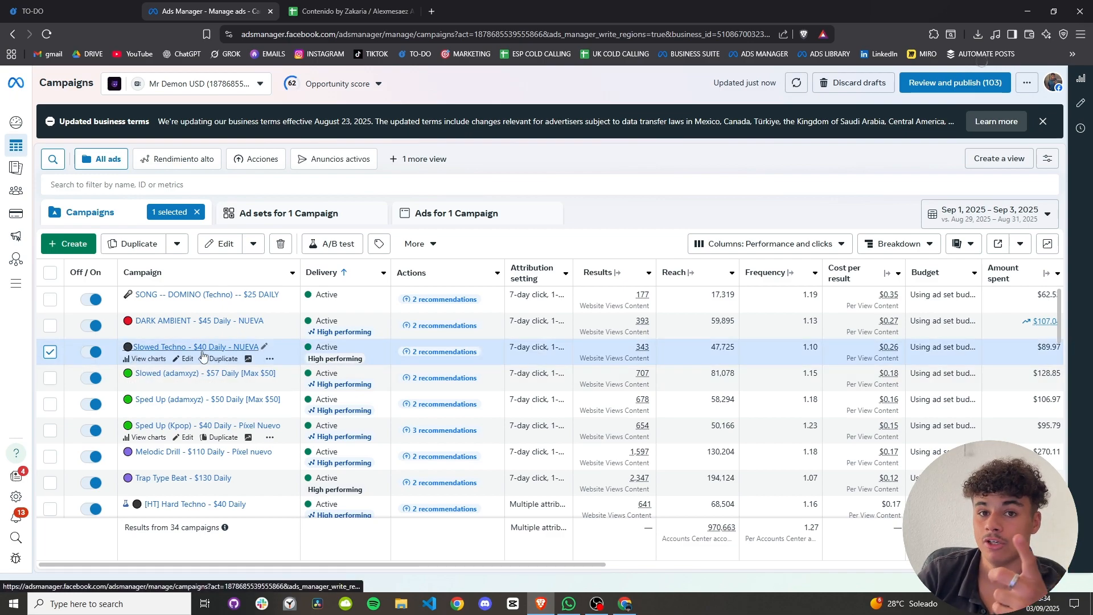
{"action": "mouse_move", "coordinate": [490, 351]}
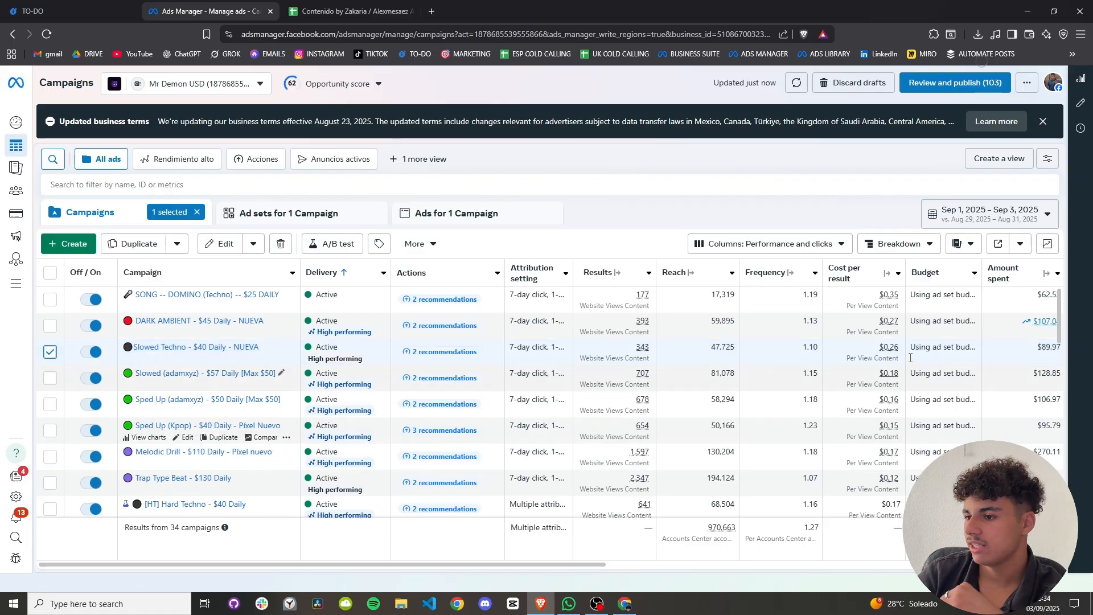
{"action": "left_click", "coordinate": [887, 273]}
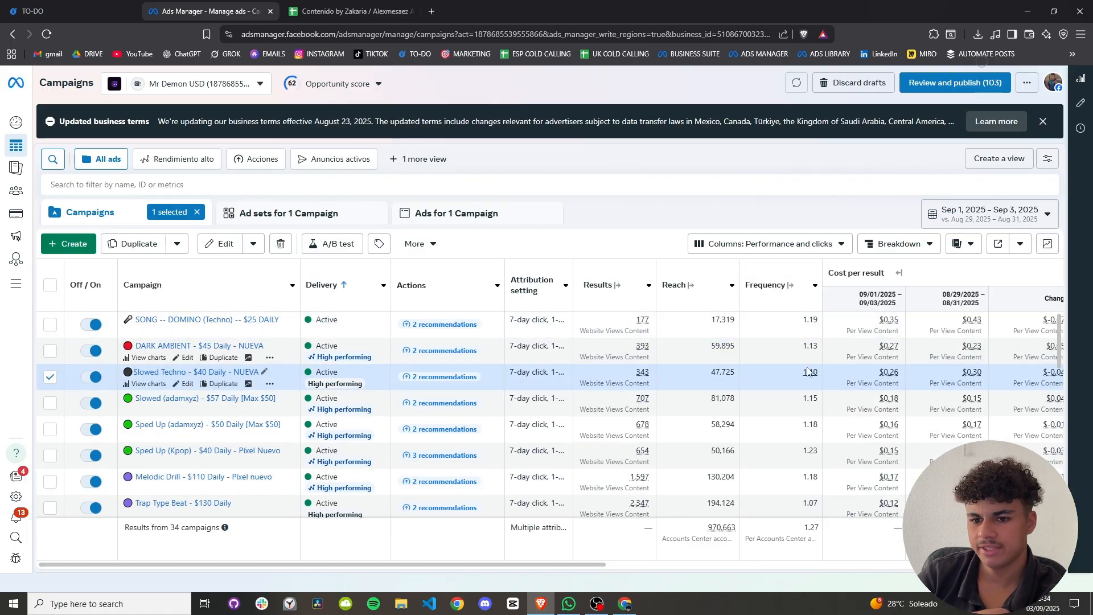
{"action": "left_click_drag", "start_coordinate": [524, 564], "coordinate": [645, 564]}
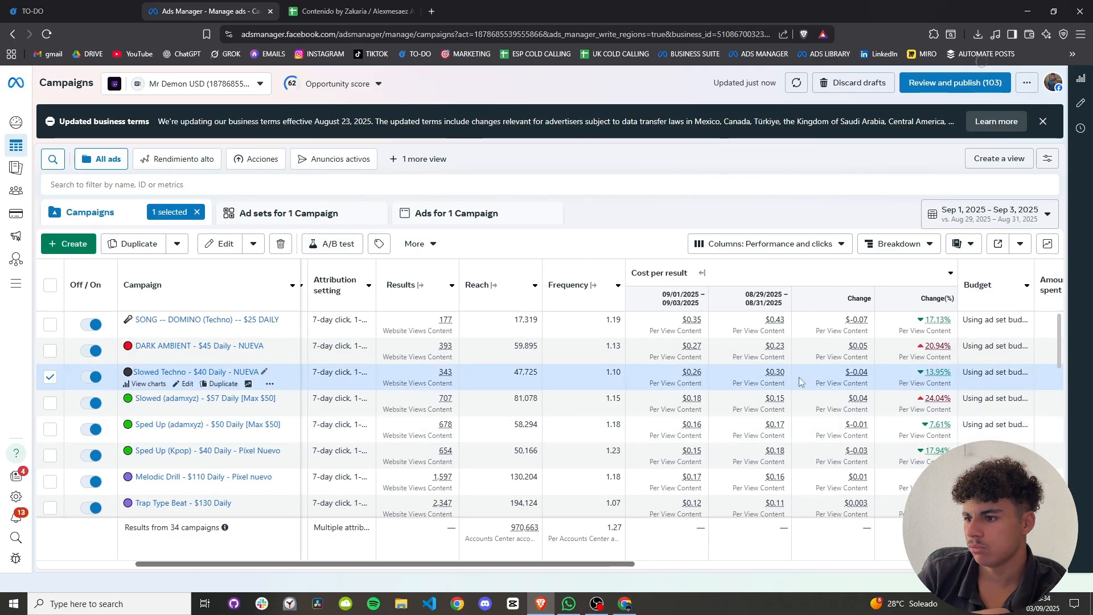
{"action": "scroll", "coordinate": [49, 518], "scroll_direction": "left", "scroll_amount": 3}
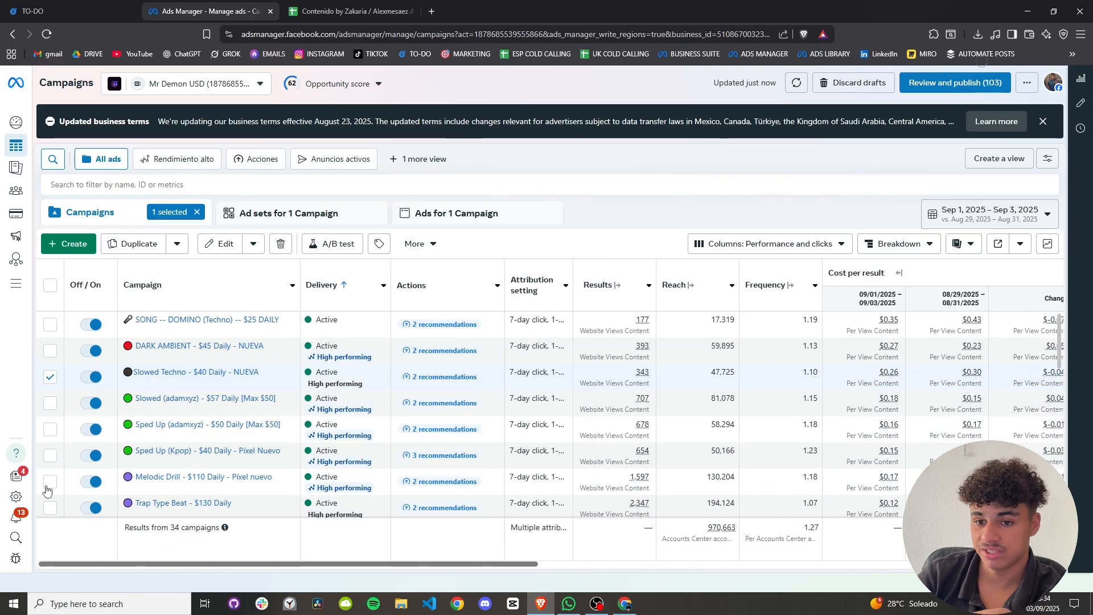
Review the Slowed Techno campaign's ad sets, select S-Tier Countries ADV+, and open its ads.
{"action": "left_click", "coordinate": [290, 222]}
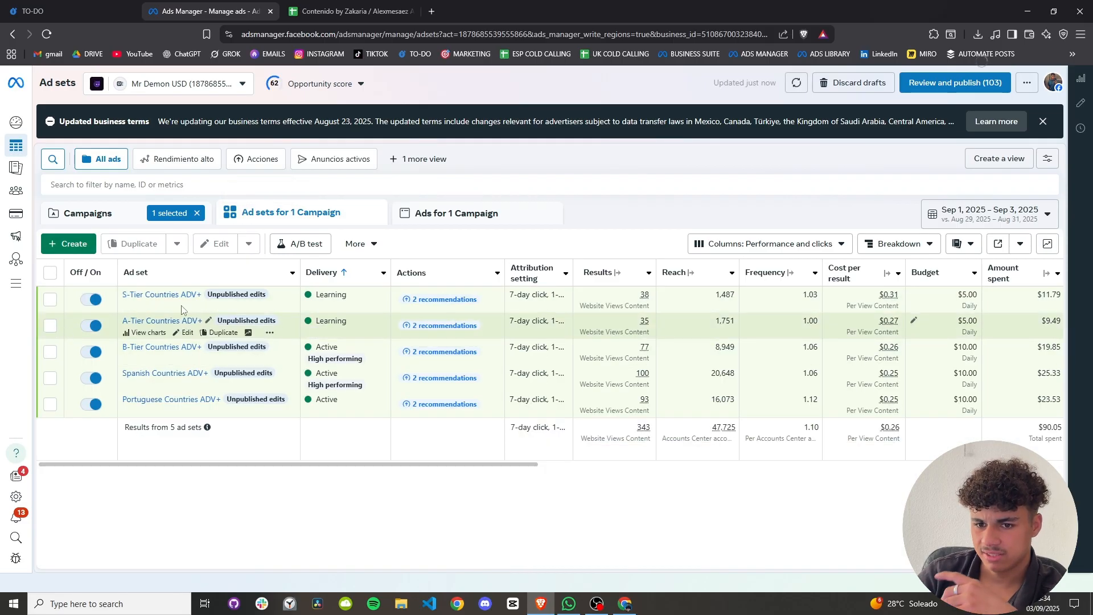
{"action": "scroll", "coordinate": [509, 472], "scroll_direction": "right", "scroll_amount": 4}
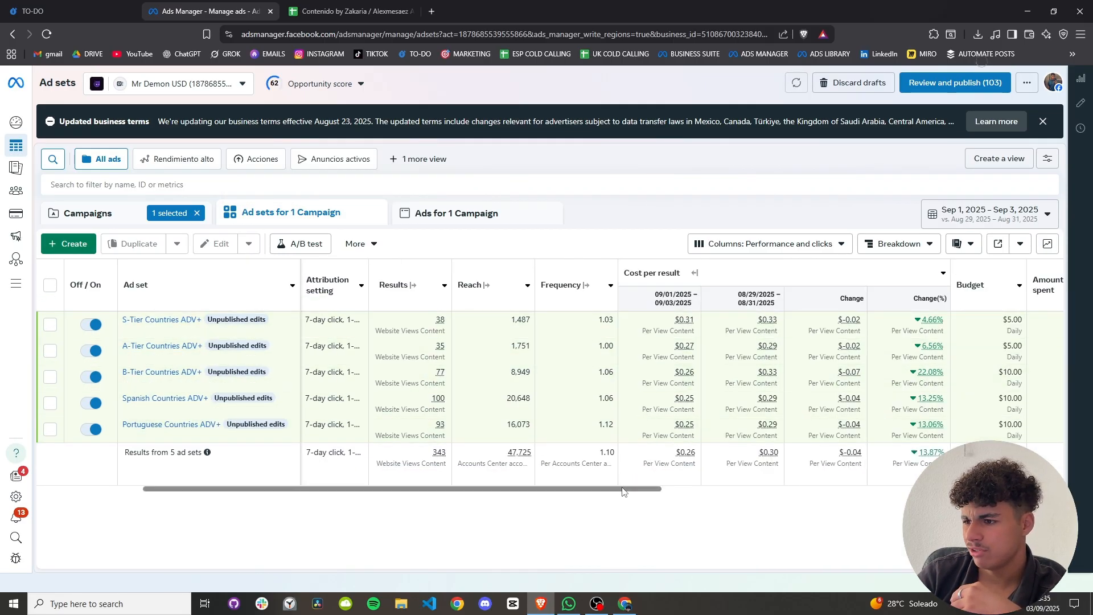
{"action": "left_click_drag", "start_coordinate": [629, 489], "coordinate": [657, 495]}
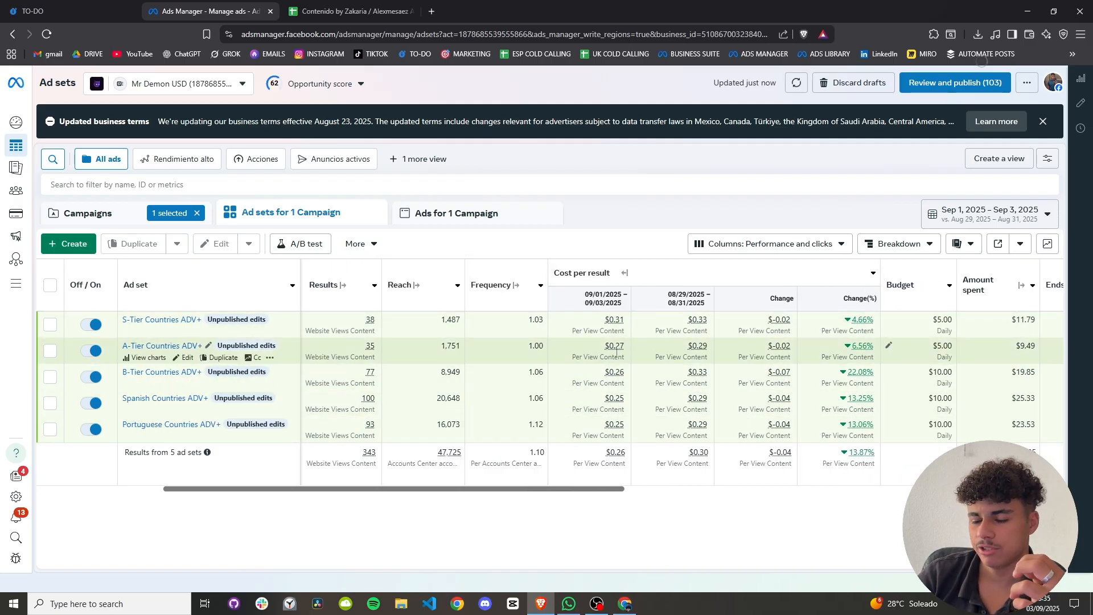
{"action": "left_click", "coordinate": [51, 325]}
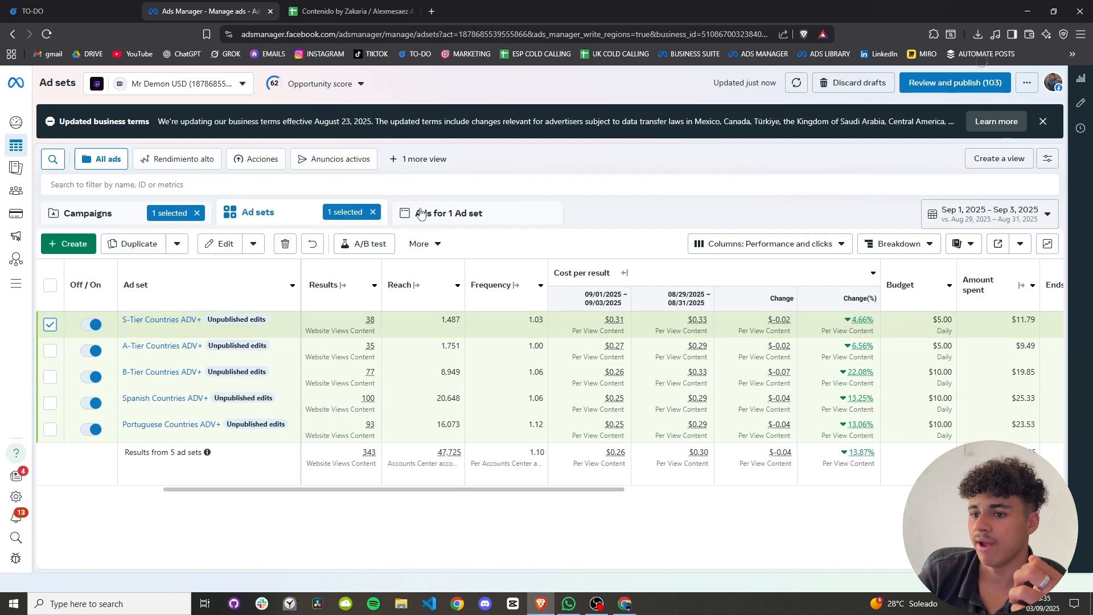
{"action": "left_click", "coordinate": [461, 212]}
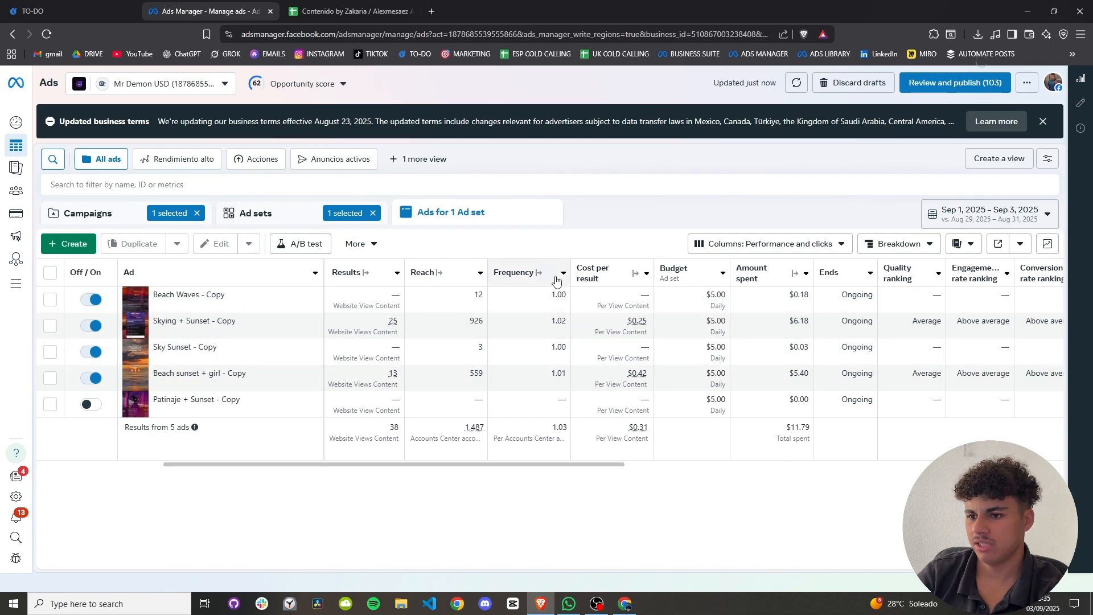
Expand the Reach and Cost per result comparisons for the S-Tier Countries ADV+ ads and examine the changes.
{"action": "left_click", "coordinate": [439, 275]}
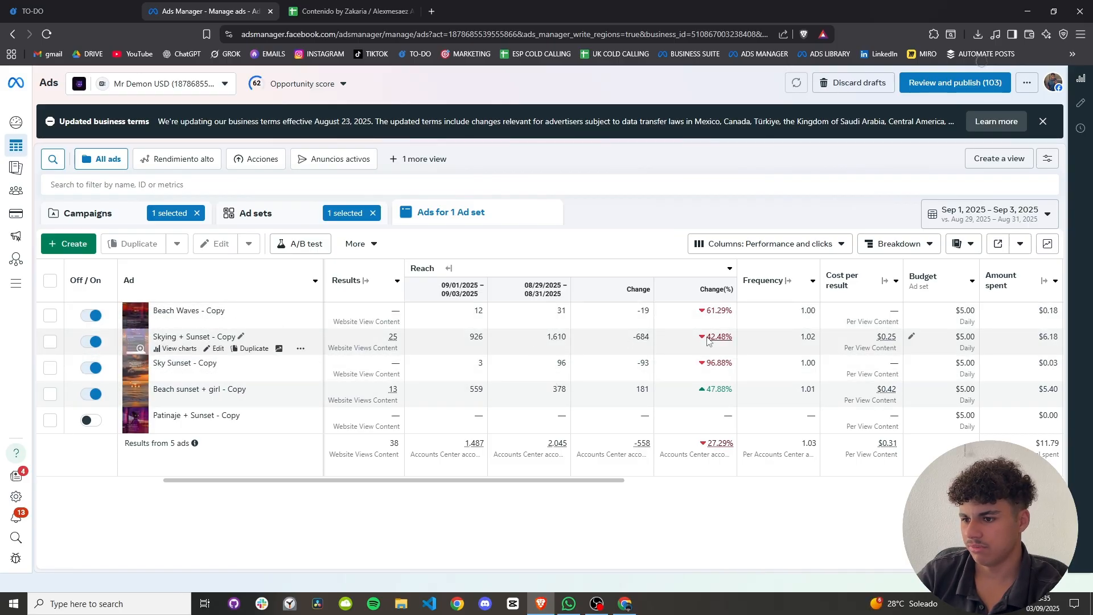
{"action": "left_click", "coordinate": [884, 280]}
{"action": "scroll", "coordinate": [662, 491], "scroll_direction": "right", "scroll_amount": 3}
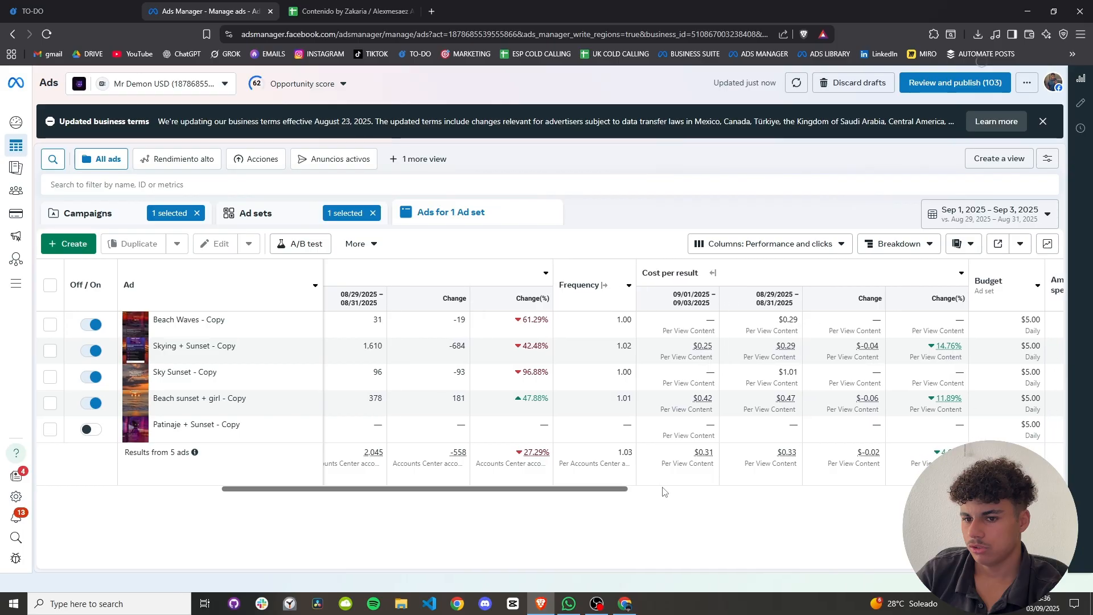
Turn off only the Beach sunset + girl - Copy ad in the S-Tier Countries ADV+ ad set.
{"action": "left_click", "coordinate": [49, 352]}
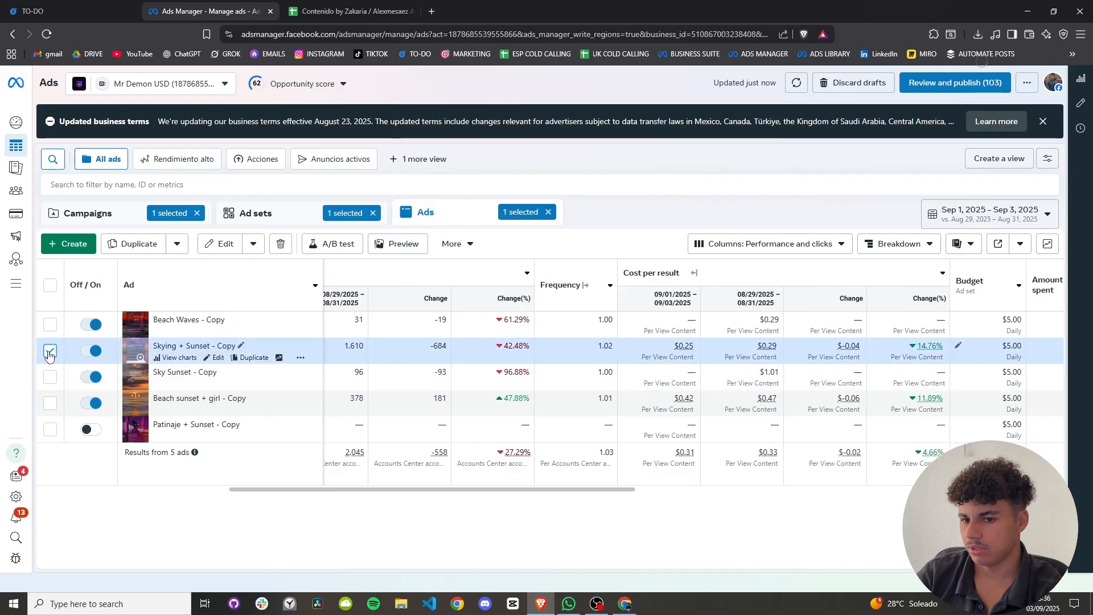
{"action": "left_click", "coordinate": [46, 405]}
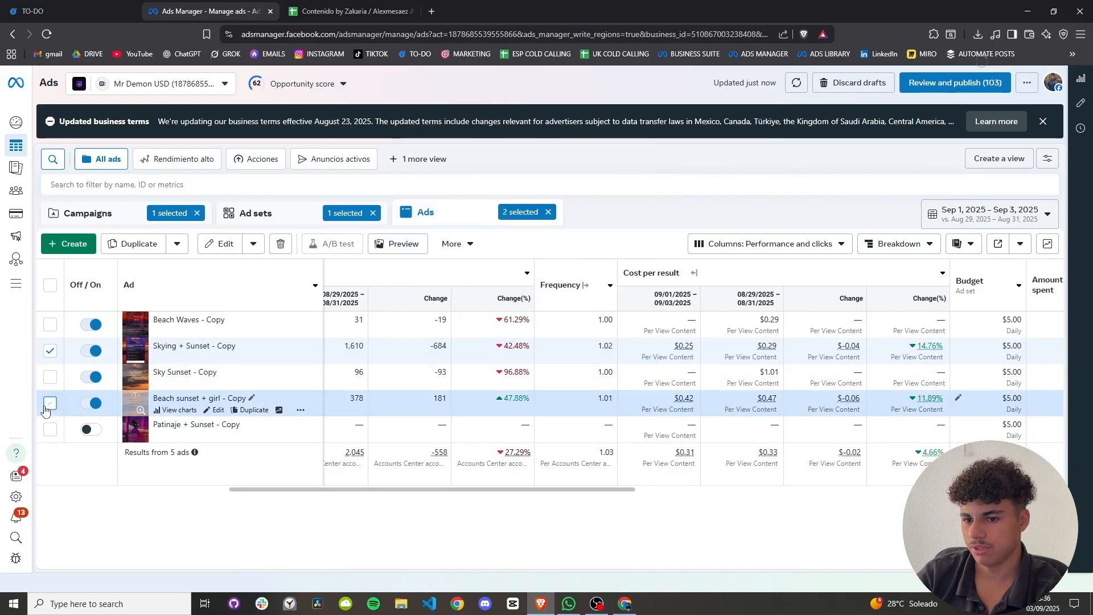
{"action": "left_click", "coordinate": [50, 350]}
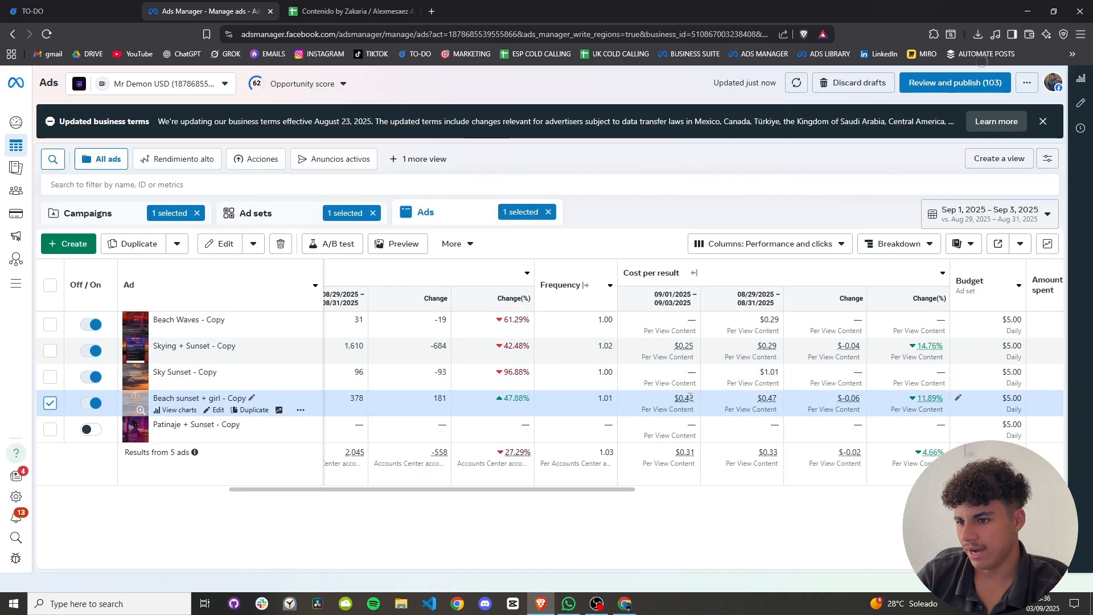
{"action": "left_click", "coordinate": [254, 244]}
{"action": "left_click", "coordinate": [172, 317]}
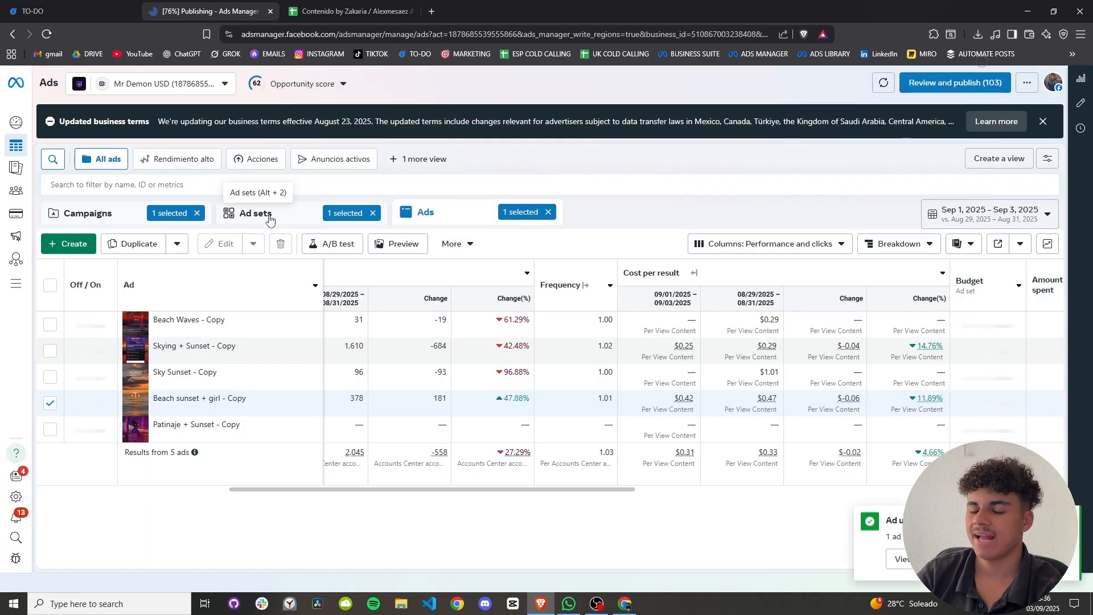
Switch the ad set selection to A-Tier Countries ADV+, open its ads, and collapse the Reach comparison.
{"action": "left_click", "coordinate": [269, 220]}
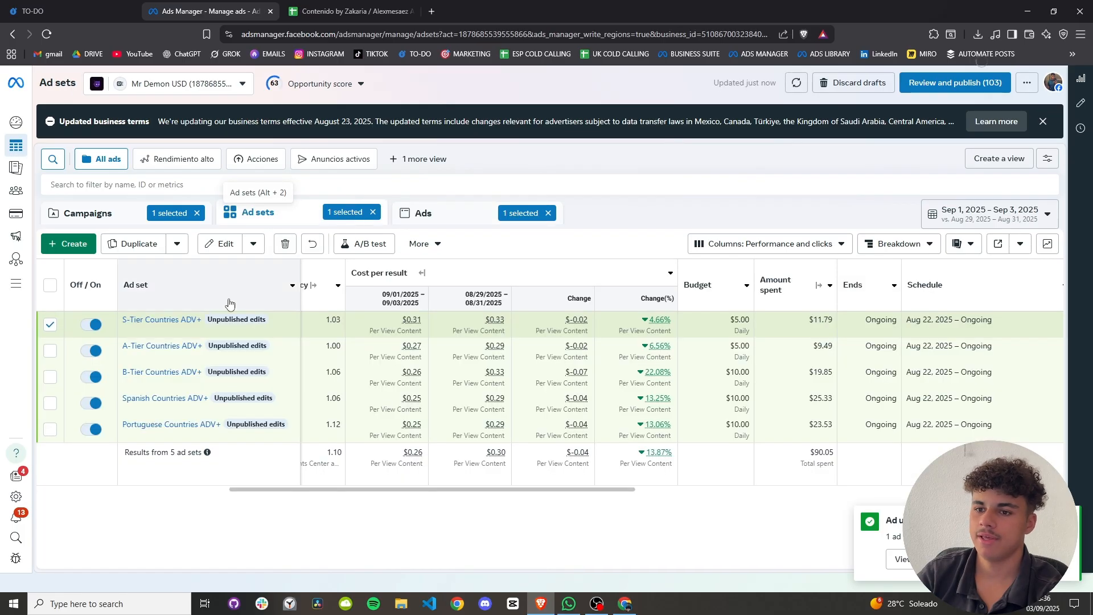
{"action": "left_click", "coordinate": [50, 350]}
{"action": "left_click", "coordinate": [435, 213]}
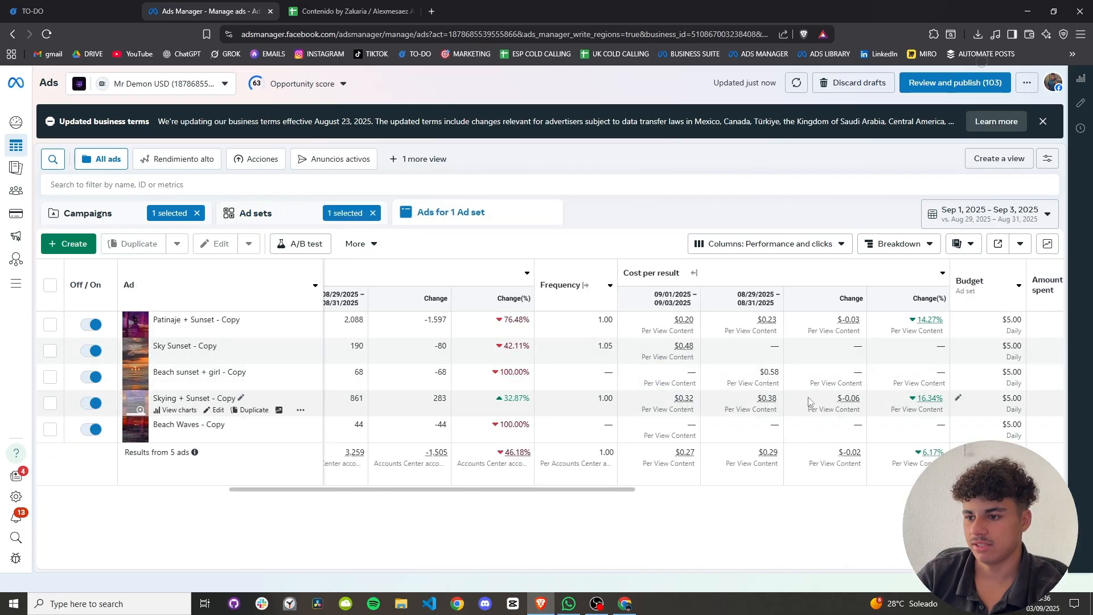
{"action": "left_click_drag", "start_coordinate": [466, 491], "coordinate": [429, 490]}
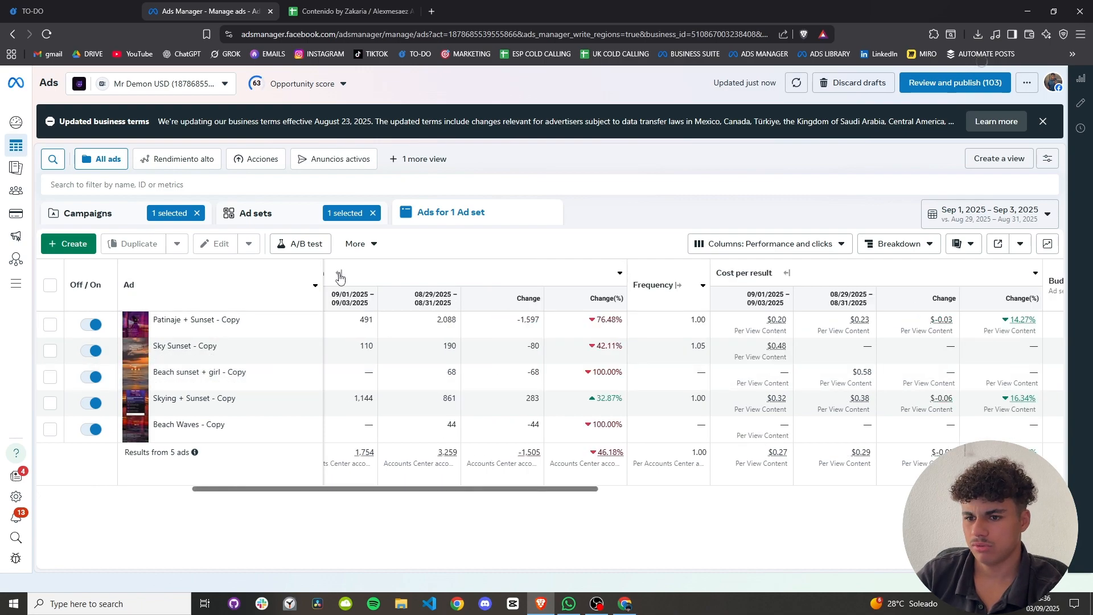
{"action": "left_click", "coordinate": [340, 274]}
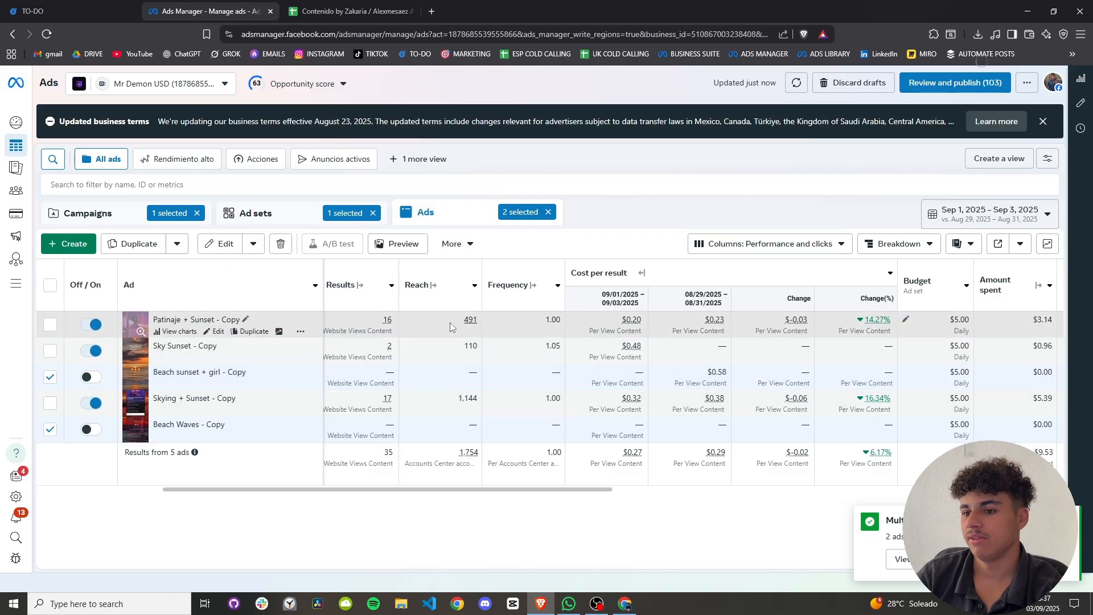
Turn off the Beach sunset + girl ad in the B-Tier Countries ADV+ ad set, publish, and return to the ad sets.
{"action": "left_click", "coordinate": [255, 213]}
{"action": "left_click", "coordinate": [433, 214]}
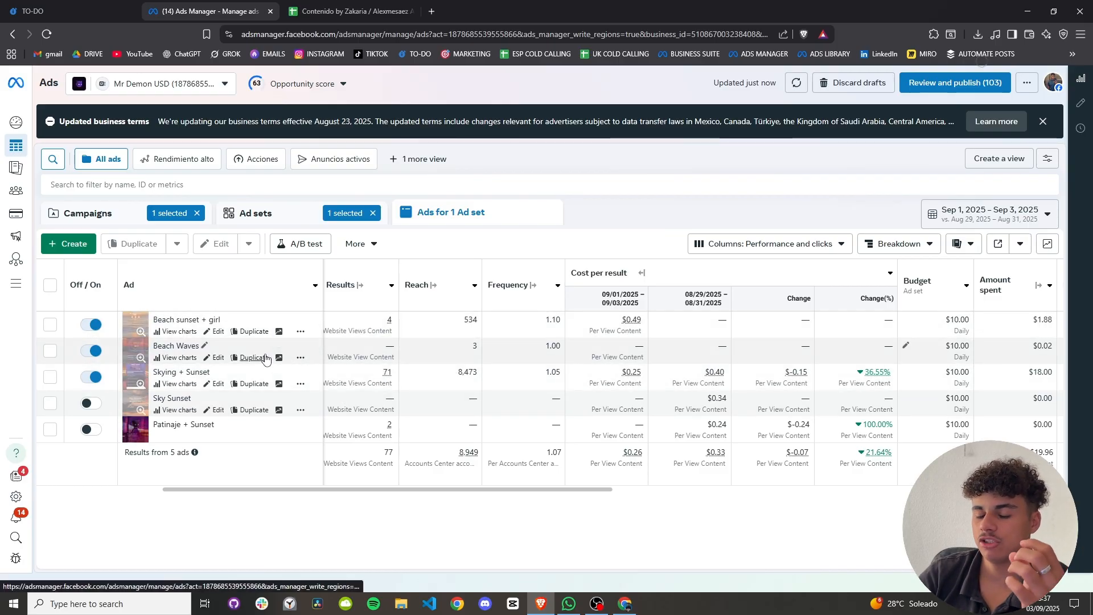
{"action": "left_click", "coordinate": [50, 324]}
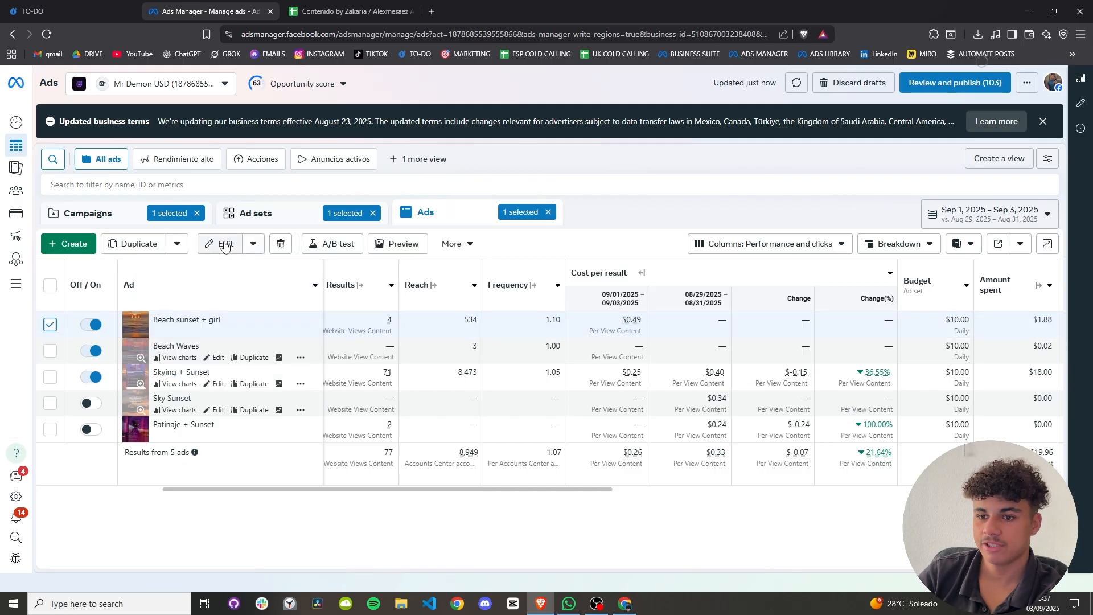
{"action": "left_click", "coordinate": [253, 244]}
{"action": "left_click", "coordinate": [177, 318]}
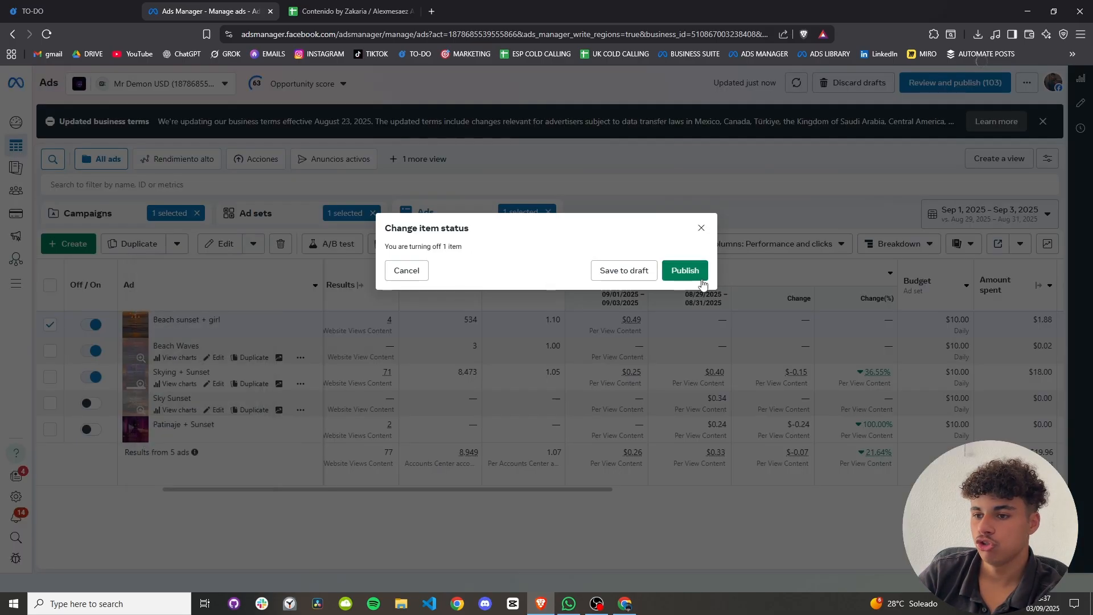
{"action": "left_click", "coordinate": [686, 271]}
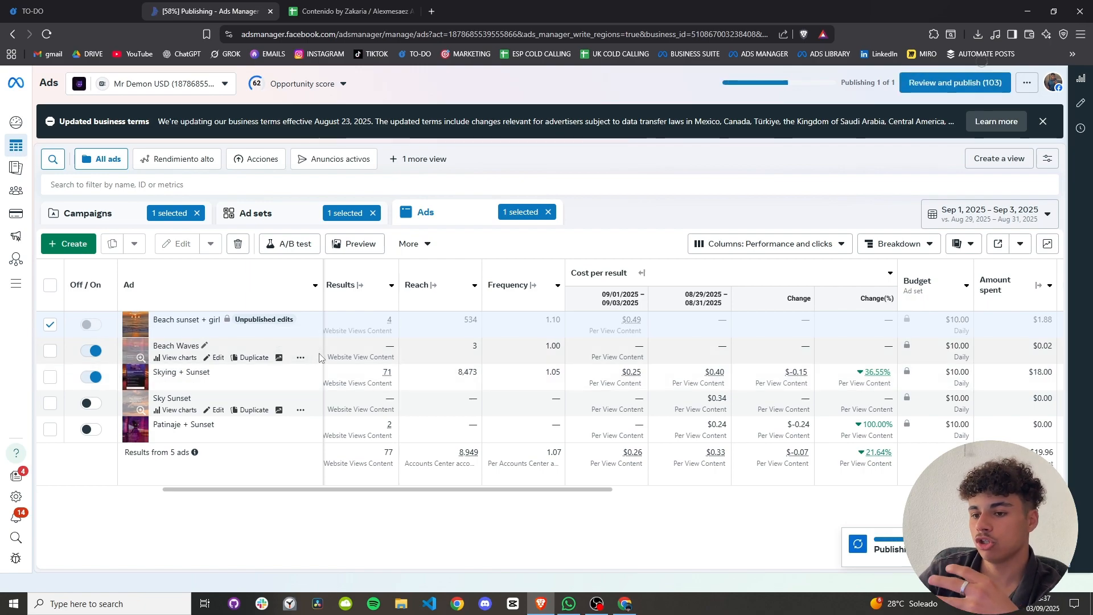
{"action": "left_click", "coordinate": [275, 216]}
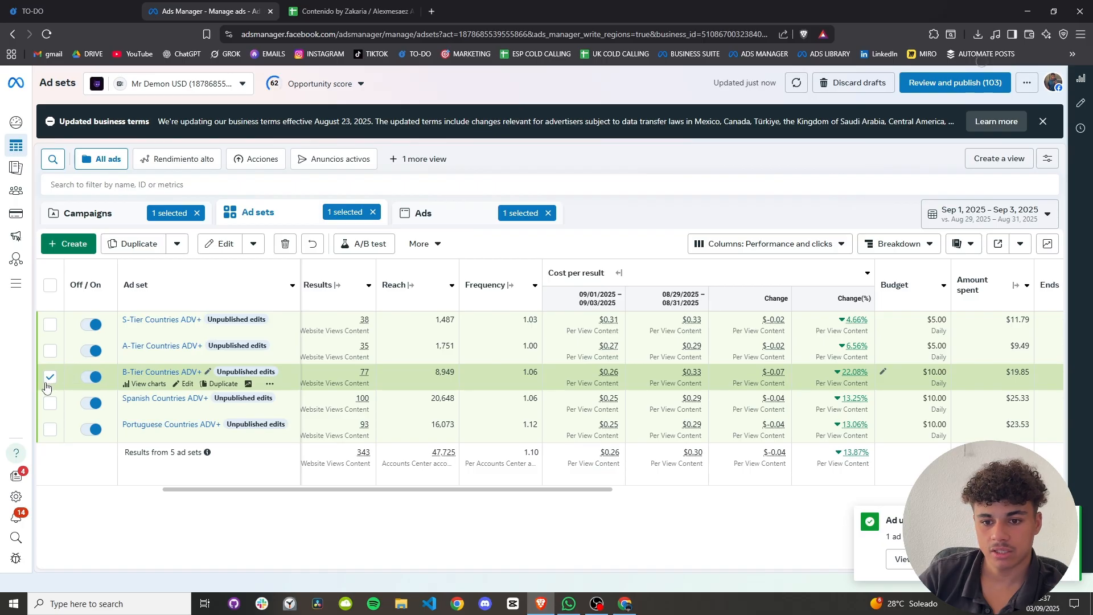
Switch the ad set selection to Spanish Countries ADV+ and review its ads' results and cost per result against the ad set totals.
{"action": "left_click", "coordinate": [50, 376]}
{"action": "left_click", "coordinate": [51, 404]}
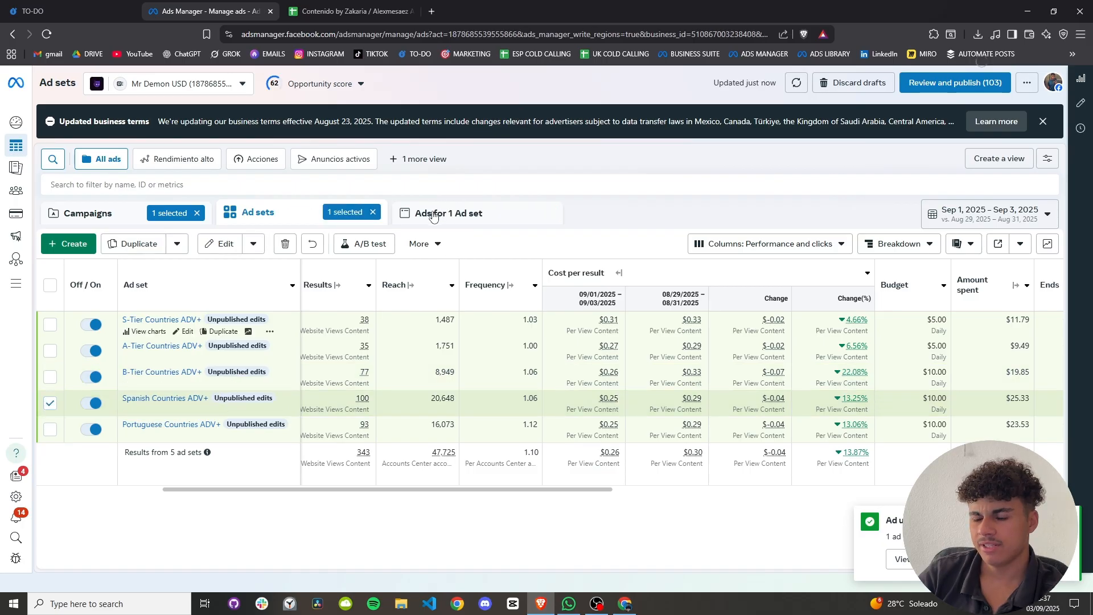
{"action": "left_click", "coordinate": [426, 212]}
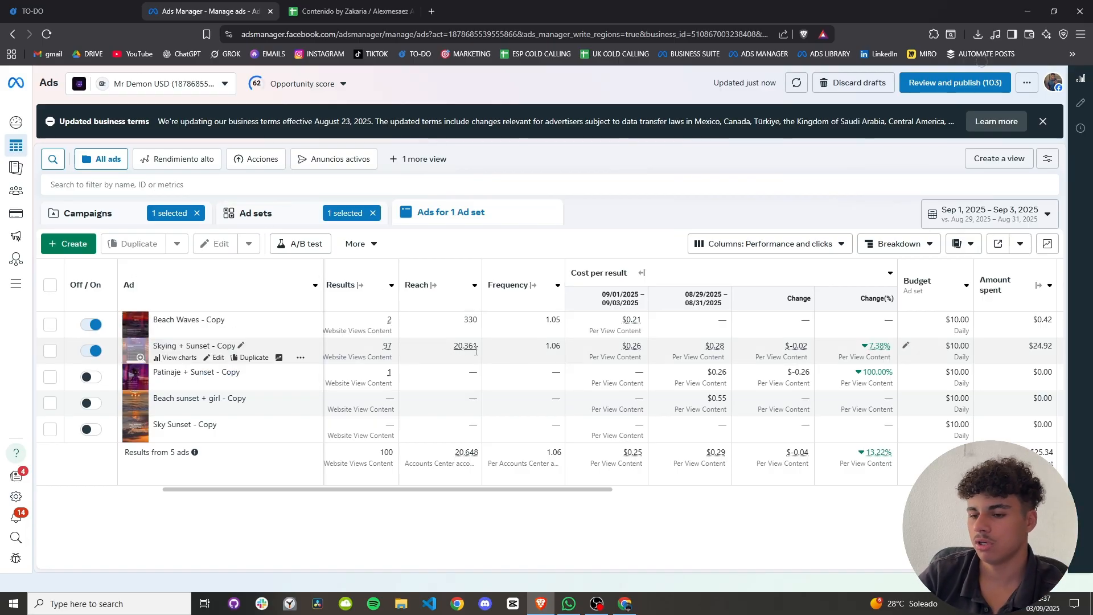
{"action": "left_click", "coordinate": [256, 213]}
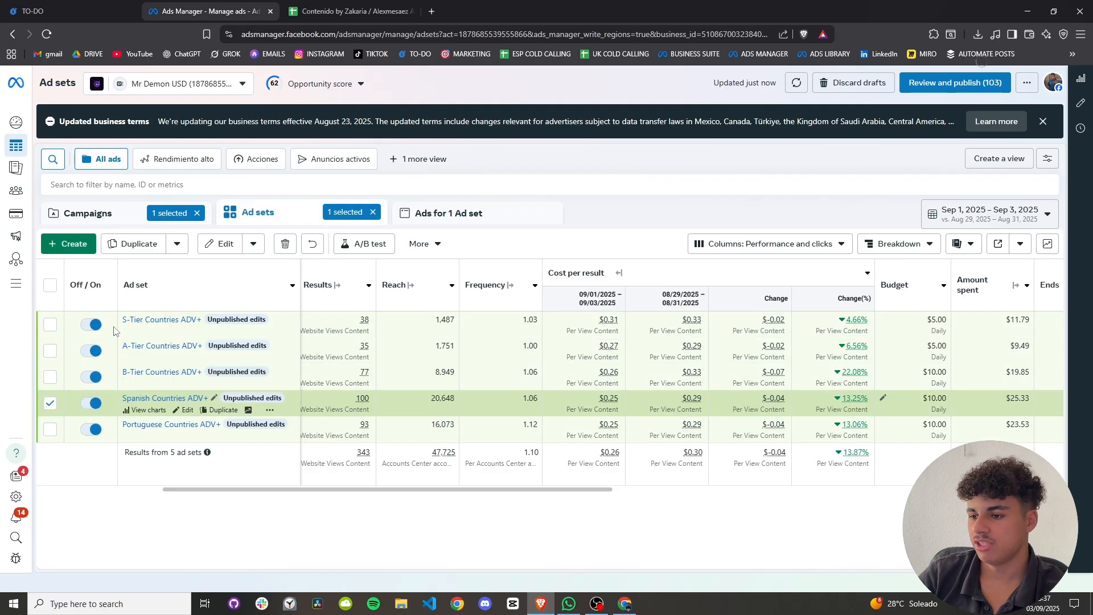
{"action": "left_click", "coordinate": [414, 214]}
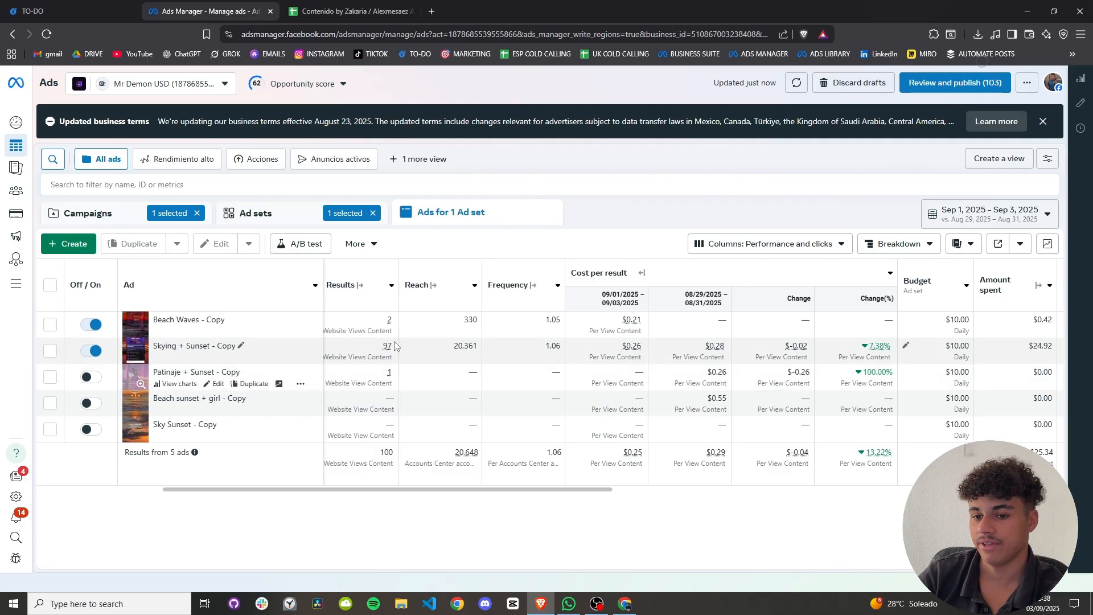
{"action": "left_click", "coordinate": [264, 221]}
Switch the ad set selection from Spanish Countries ADV+ to Portuguese Countries ADV+ and open its ads.
{"action": "left_click", "coordinate": [50, 404]}
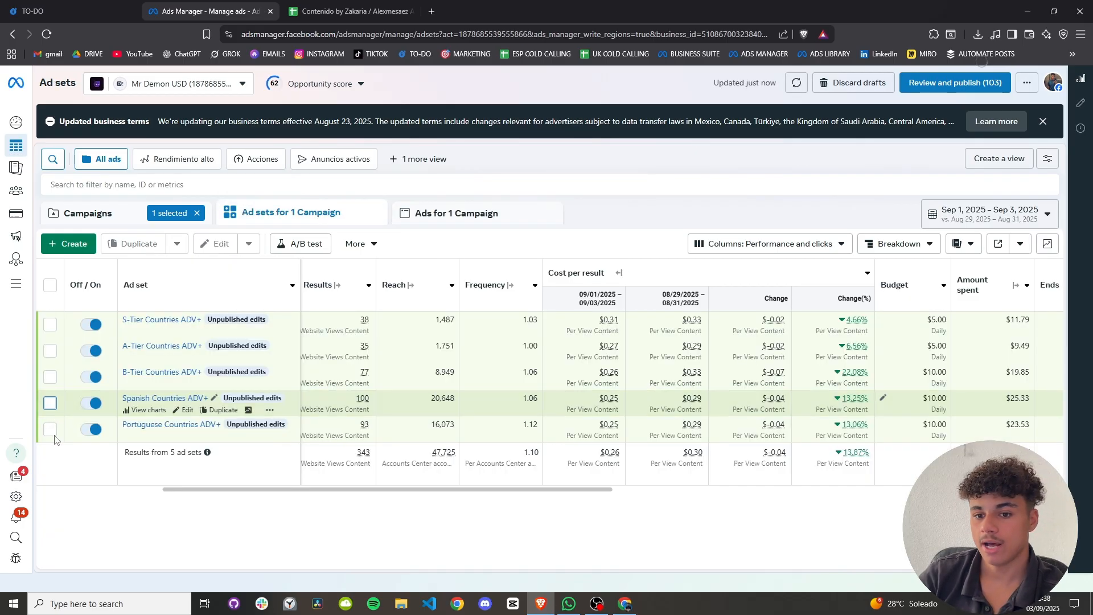
{"action": "left_click", "coordinate": [52, 431]}
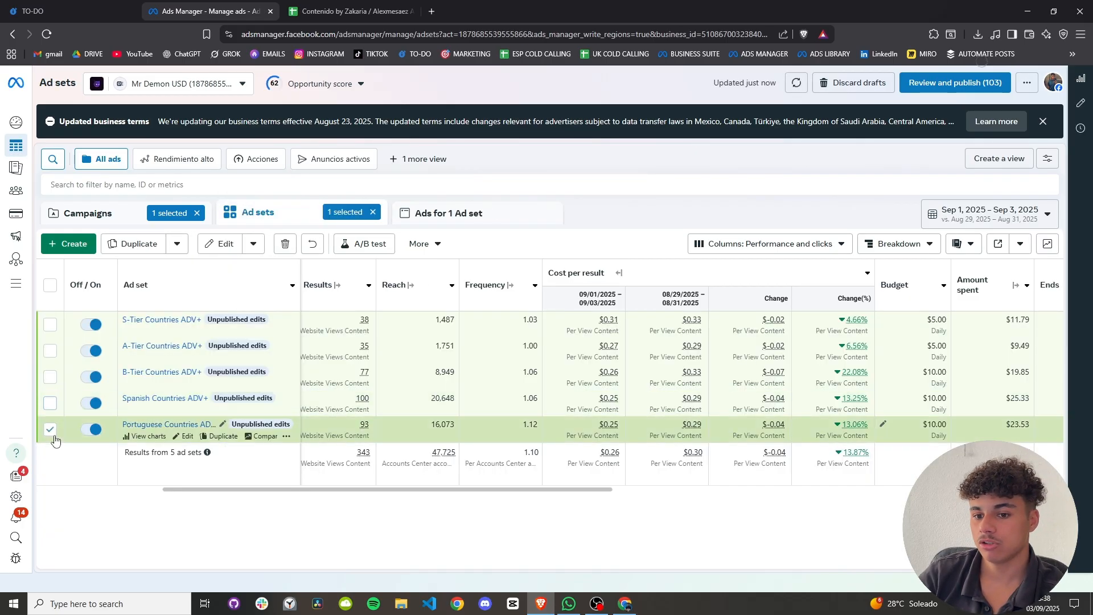
{"action": "left_click", "coordinate": [449, 217]}
Compare the cost per result of the Skying + Sunset, Beach Waves and Beach sunset + girl copies in Portuguese Countries ADV+.
{"action": "left_click", "coordinate": [50, 351]}
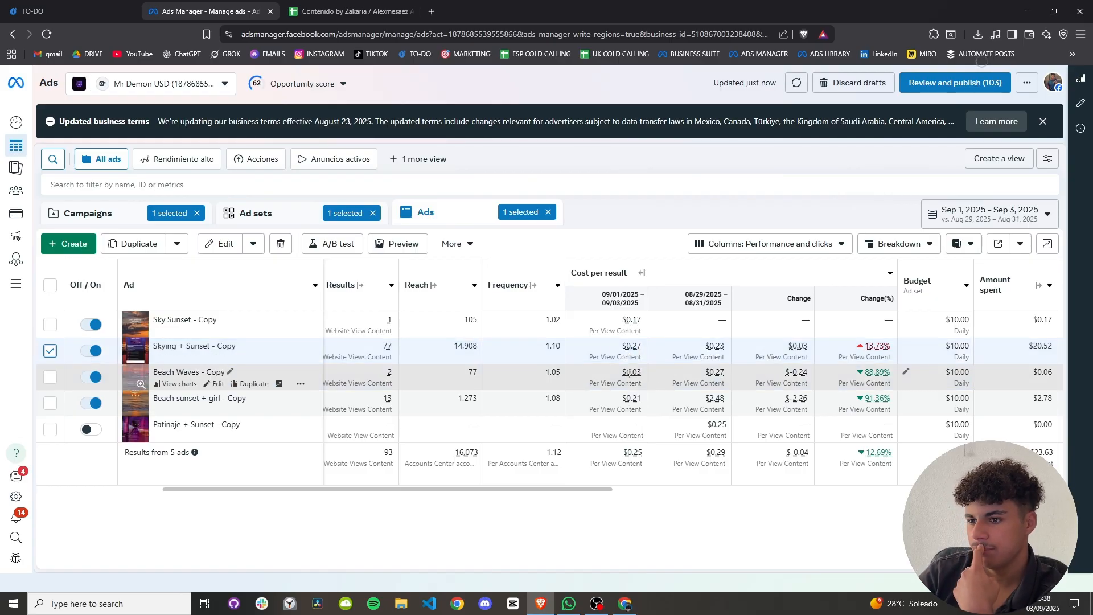
{"action": "left_click", "coordinate": [472, 374]}
{"action": "double_click", "coordinate": [473, 373]}
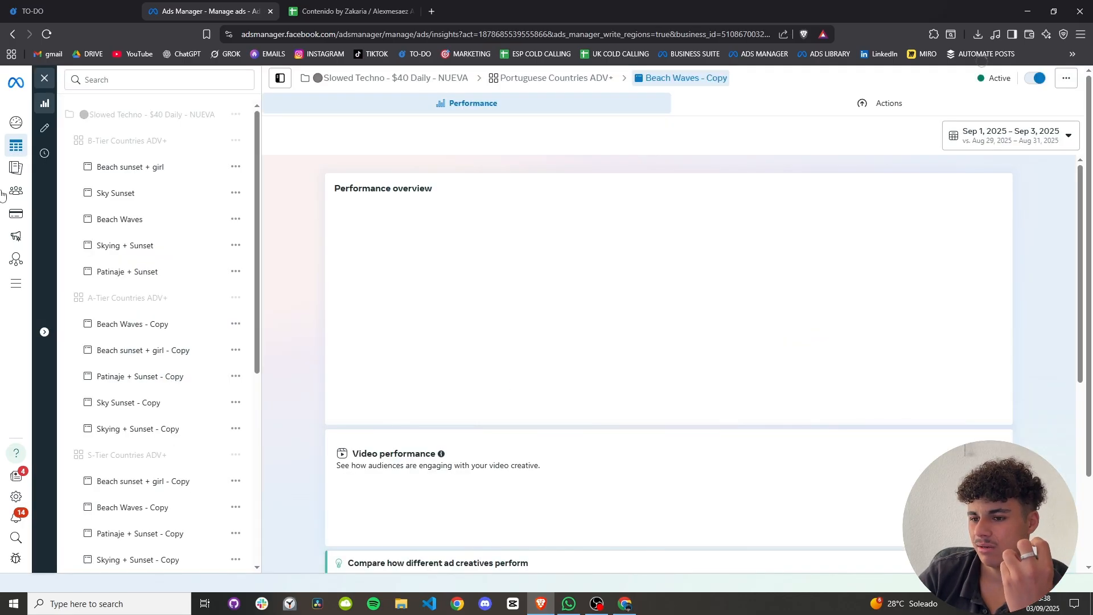
{"action": "left_click", "coordinate": [46, 81]}
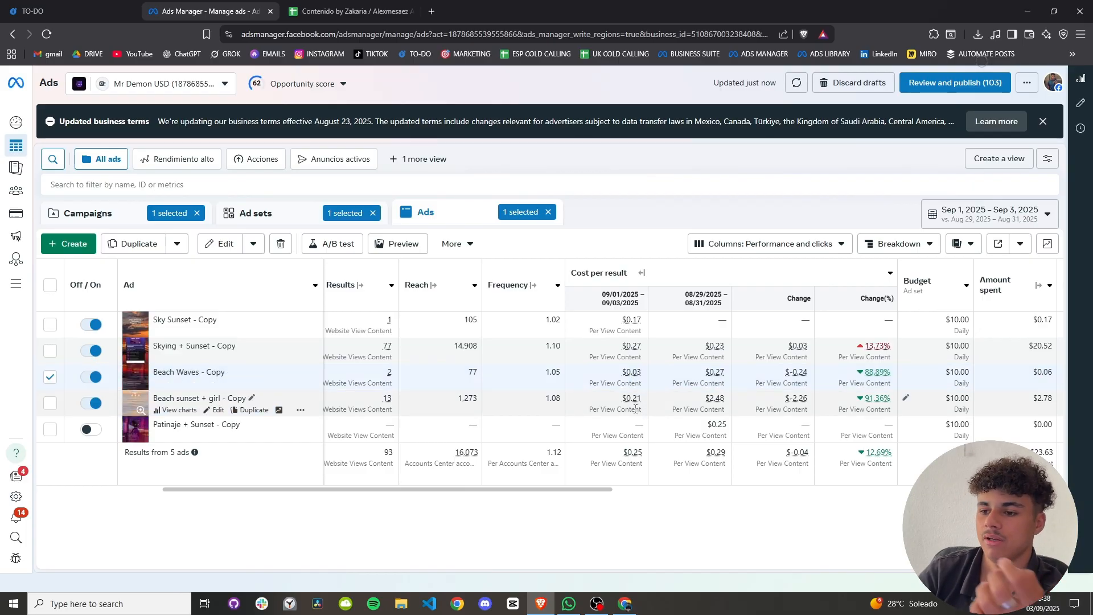
{"action": "left_click", "coordinate": [51, 403]}
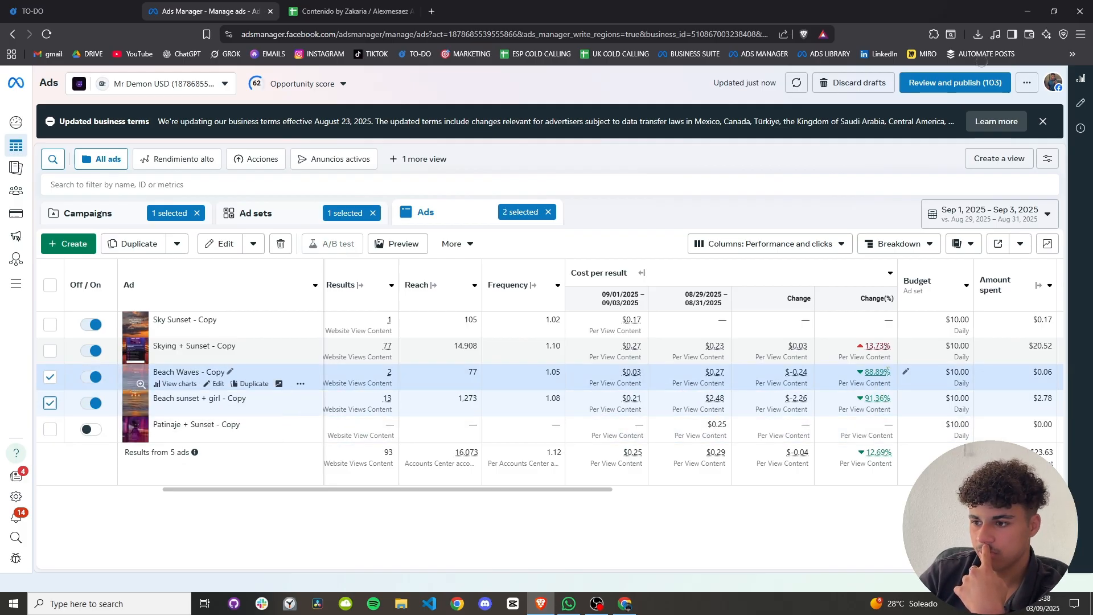
{"action": "left_click", "coordinate": [50, 403]}
Turn off only the Skying + Sunset - Copy ad in the Portuguese Countries ADV+ ad set and publish the change.
{"action": "left_click", "coordinate": [50, 351]}
{"action": "left_click", "coordinate": [51, 377]}
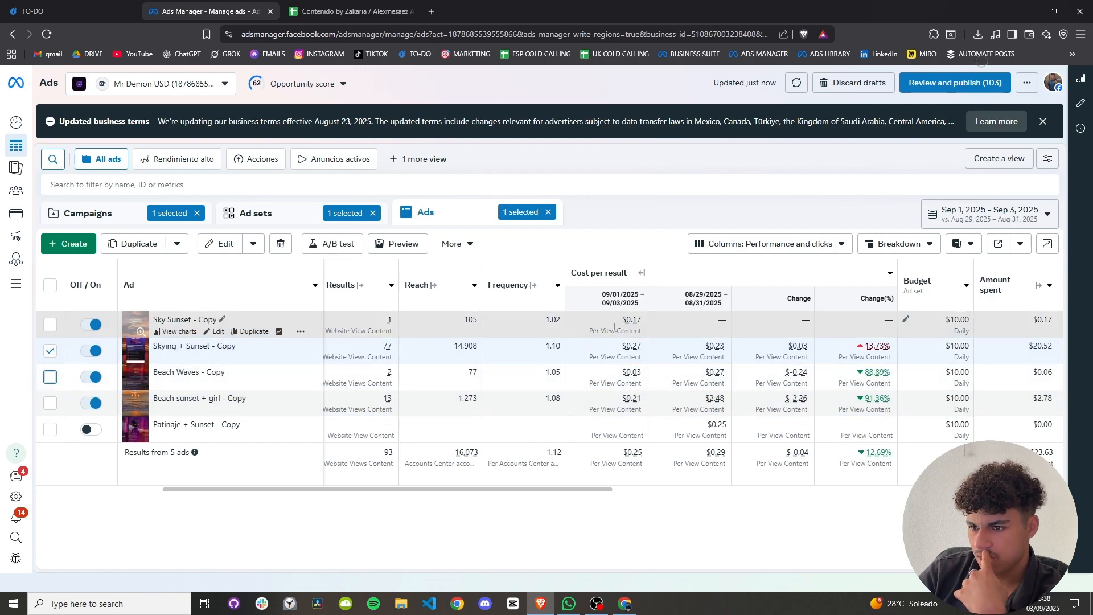
{"action": "left_click", "coordinate": [253, 244]}
{"action": "left_click", "coordinate": [163, 317]}
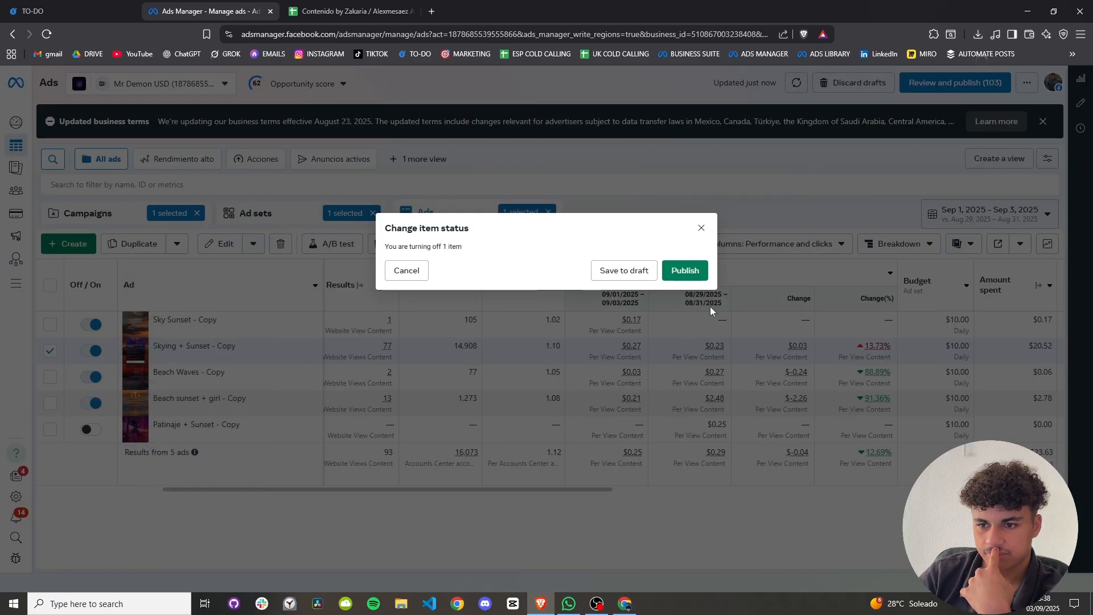
{"action": "left_click", "coordinate": [688, 275]}
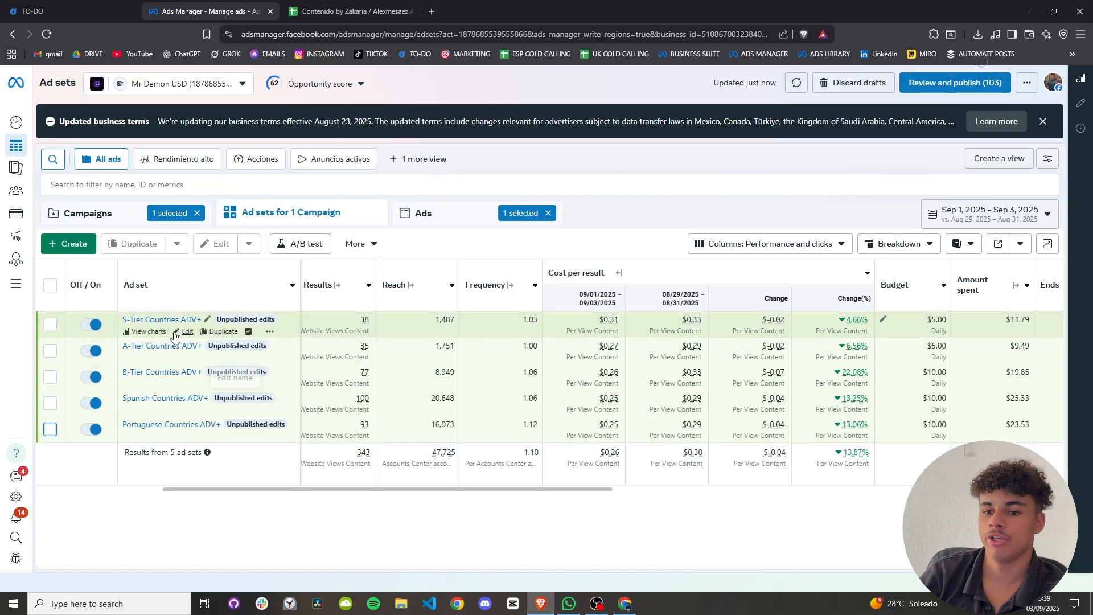
Switch to the content spreadsheet in Google Sheets and look through the playlist video entries.
{"action": "left_click", "coordinate": [304, 6]}
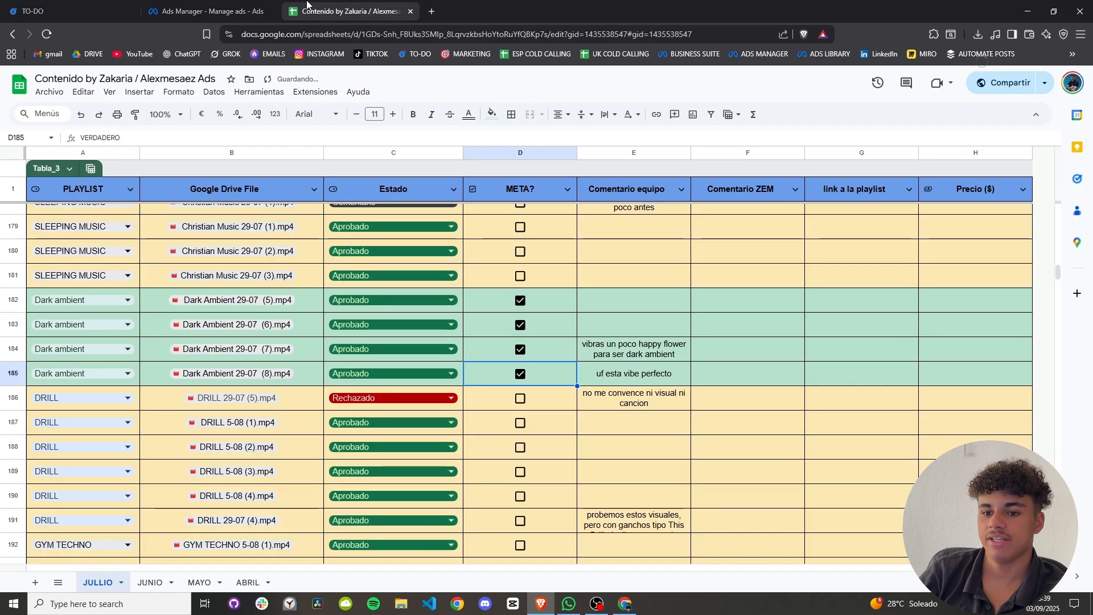
{"action": "scroll", "coordinate": [212, 342], "scroll_direction": "up", "scroll_amount": 6}
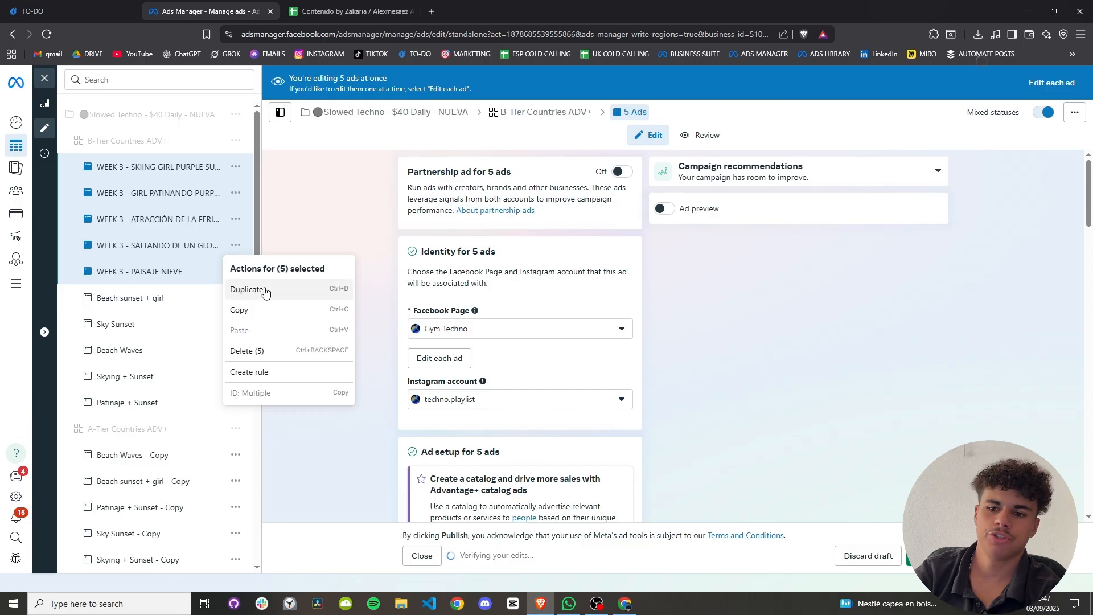
Duplicate the five selected WEEK 3 ads once into the campaign's Portuguese, S-Tier, Spanish and A-Tier Countries ADV+ ad sets.
{"action": "left_click", "coordinate": [266, 293]}
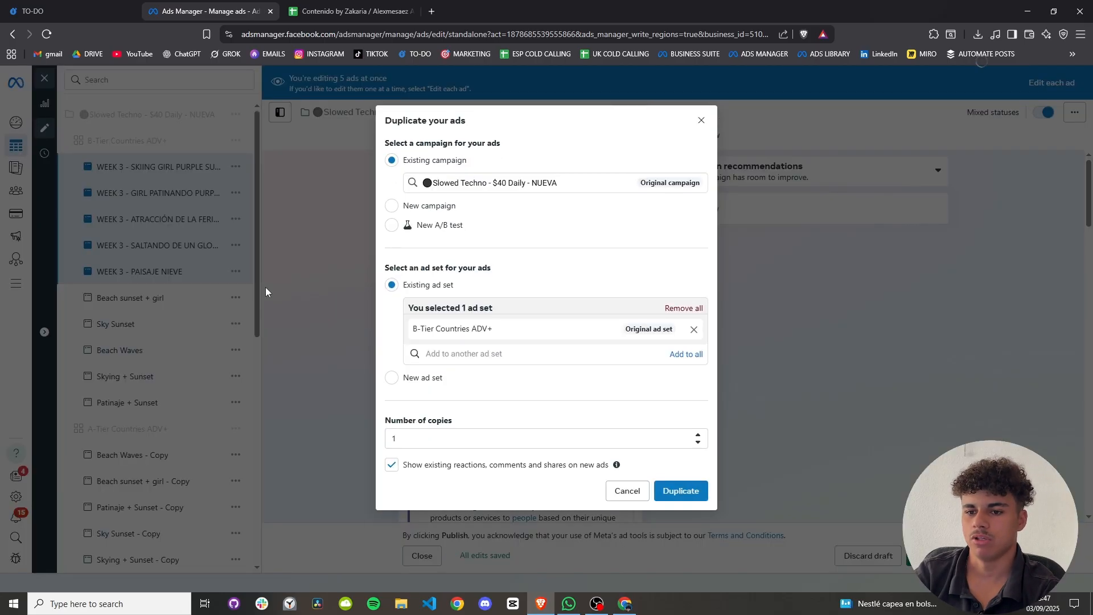
{"action": "left_click", "coordinate": [428, 440]}
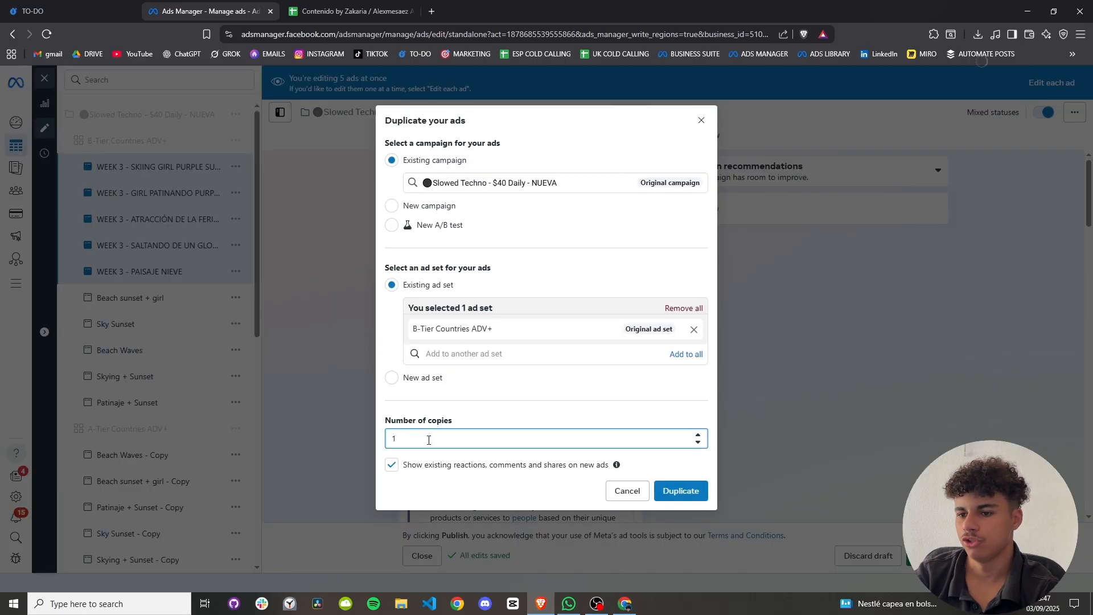
{"action": "left_click", "coordinate": [474, 416]}
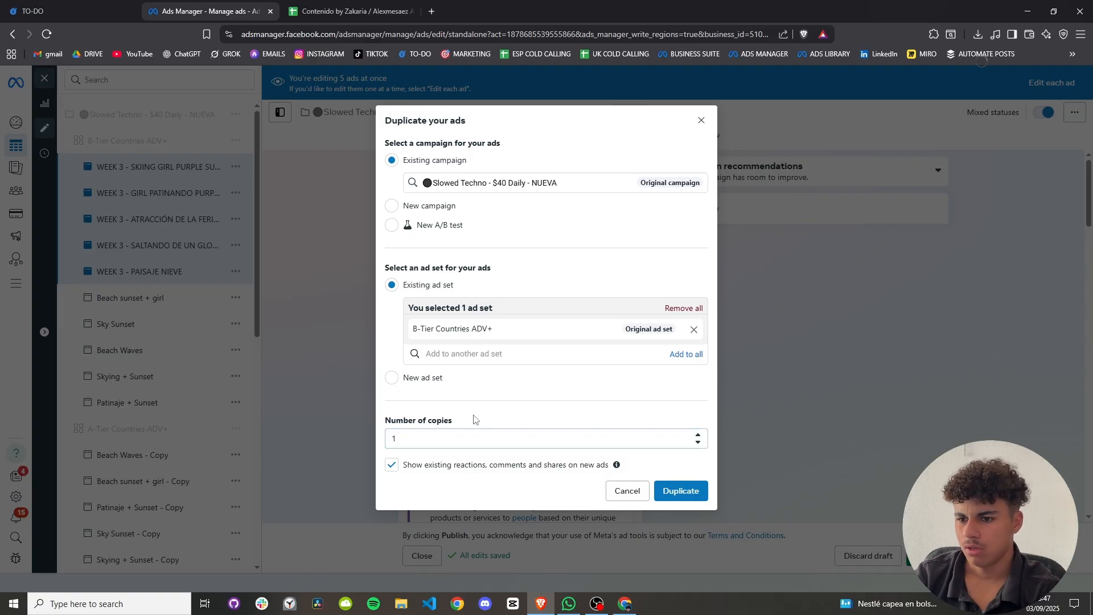
{"action": "left_click", "coordinate": [685, 354]}
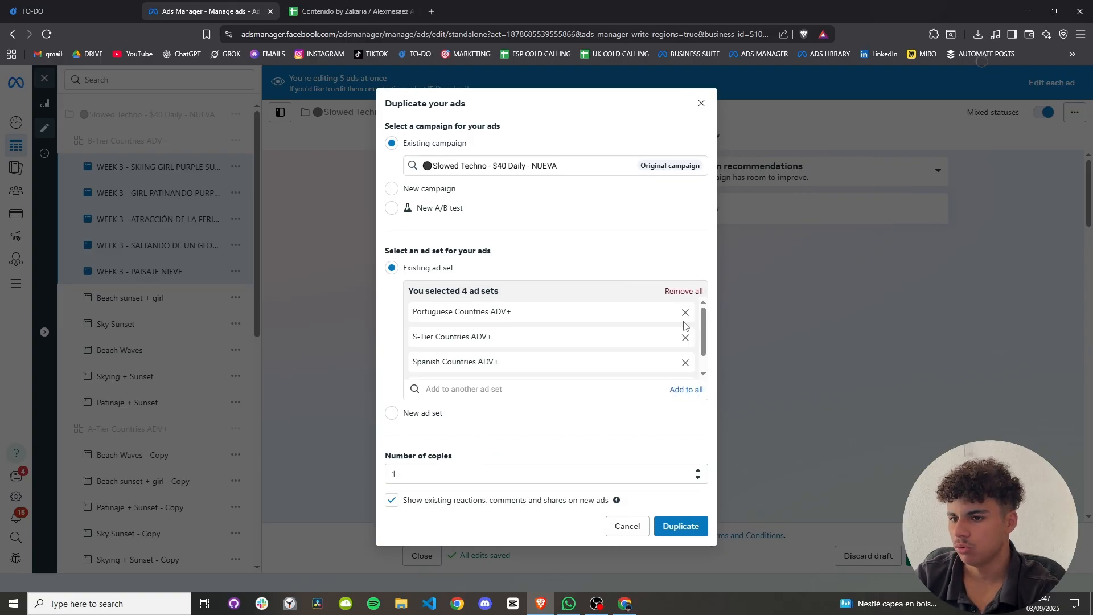
{"action": "scroll", "coordinate": [439, 330], "scroll_direction": "down", "scroll_amount": 1}
{"action": "scroll", "coordinate": [545, 366], "scroll_direction": "up", "scroll_amount": 1}
{"action": "scroll", "coordinate": [522, 334], "scroll_direction": "down", "scroll_amount": 1}
{"action": "scroll", "coordinate": [522, 334], "scroll_direction": "up", "scroll_amount": 1}
{"action": "left_click", "coordinate": [686, 526]}
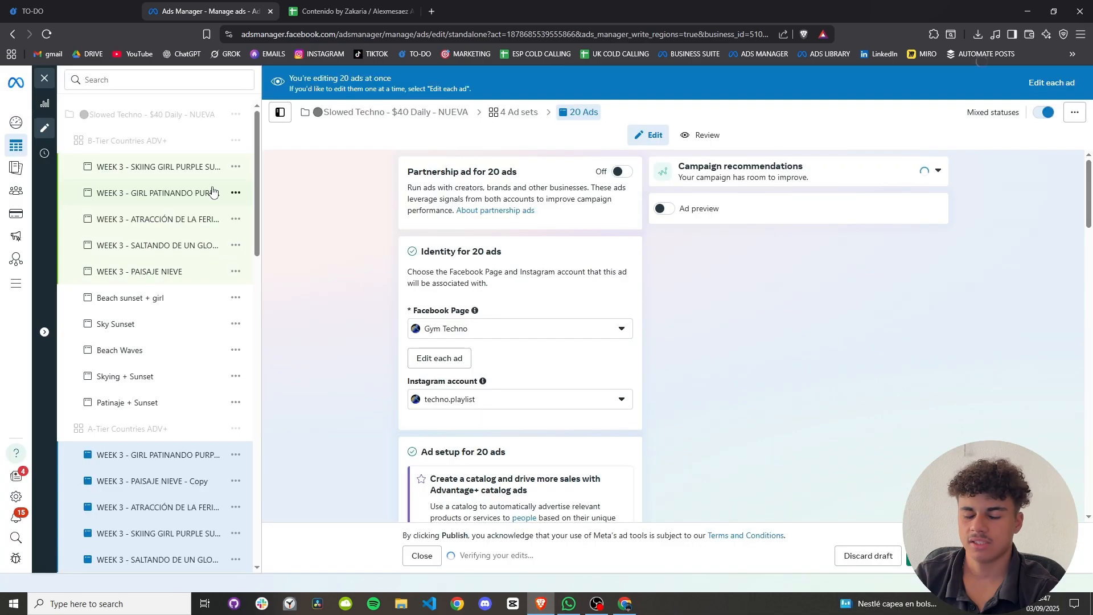
Add the original WEEK 3 ads in B-Tier Countries ADV+ to the selected copies and publish the selected ads.
{"action": "left_click", "coordinate": [152, 194], "text": "ctrl"}
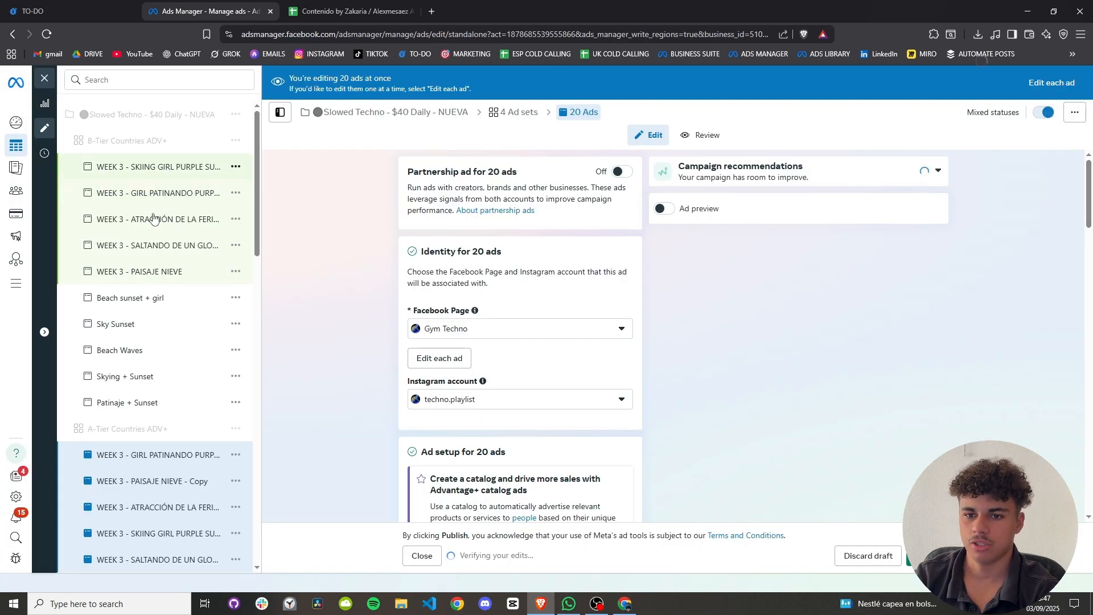
{"action": "left_click", "coordinate": [148, 251], "text": "ctrl"}
{"action": "left_click", "coordinate": [146, 271], "text": "ctrl"}
{"action": "left_click", "coordinate": [140, 228], "text": "ctrl"}
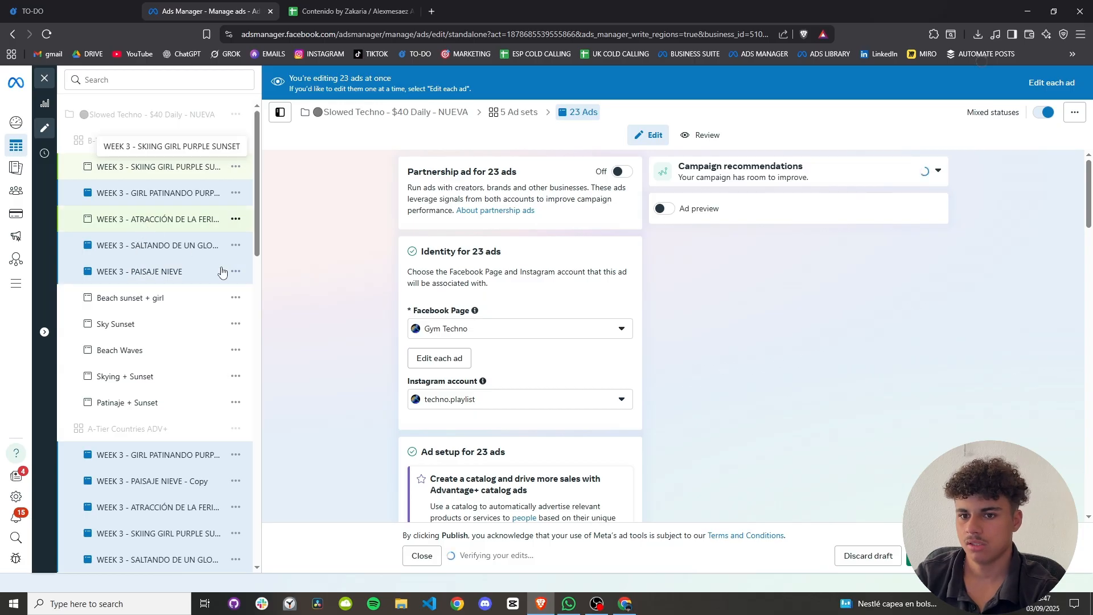
{"action": "left_click", "coordinate": [236, 219]}
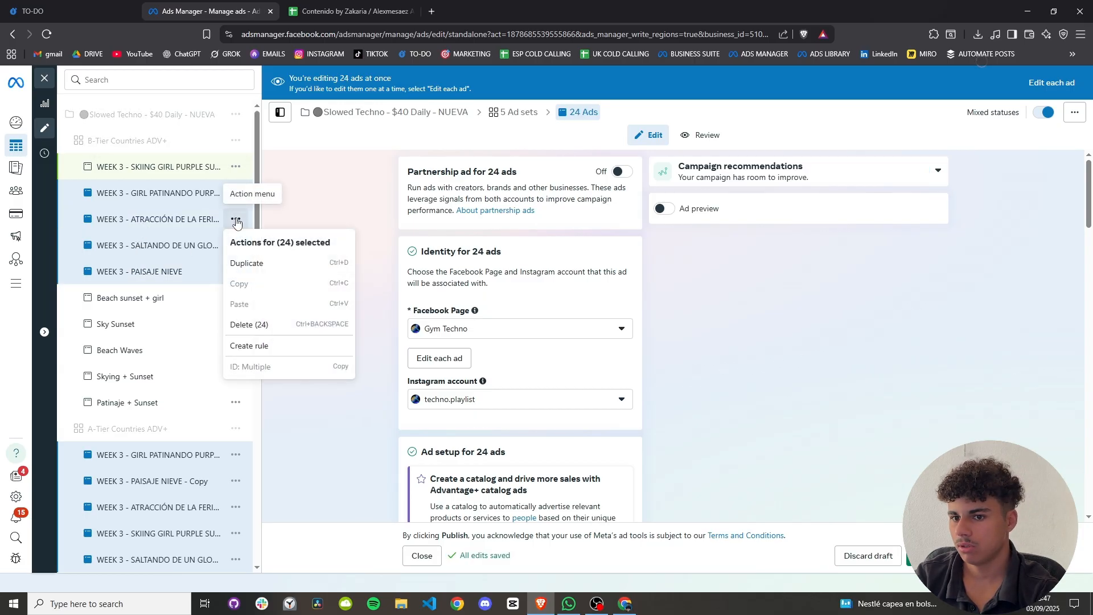
{"action": "left_click", "coordinate": [266, 268]}
{"action": "left_click", "coordinate": [933, 555]}
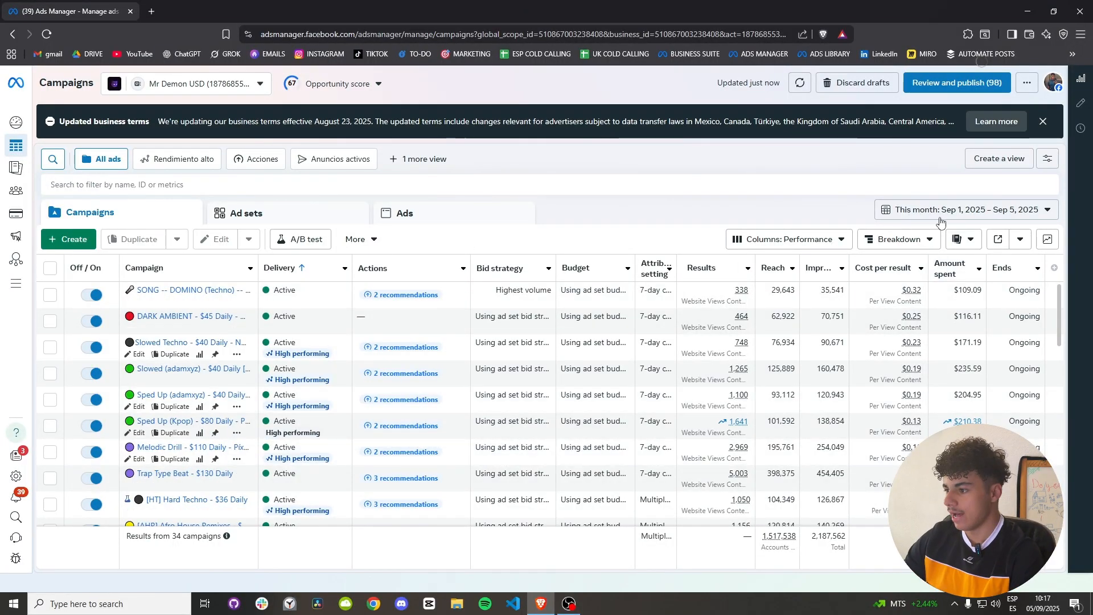
Set the campaign reporting range to Sep 4–5, 2025, with a comparison against the previous period.
{"action": "left_click", "coordinate": [910, 210]}
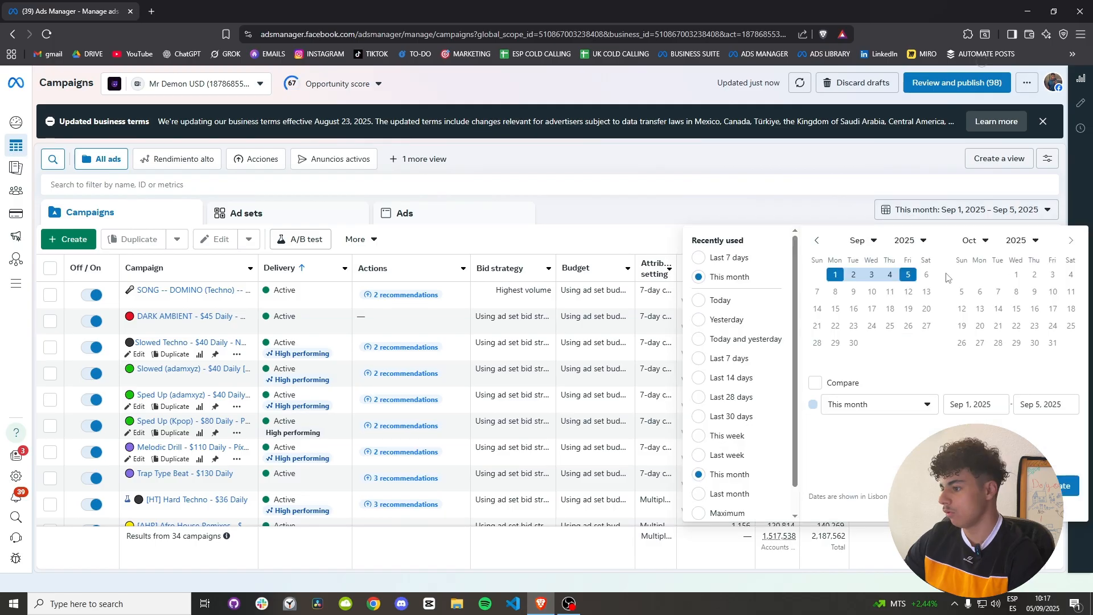
{"action": "left_click", "coordinate": [892, 276]}
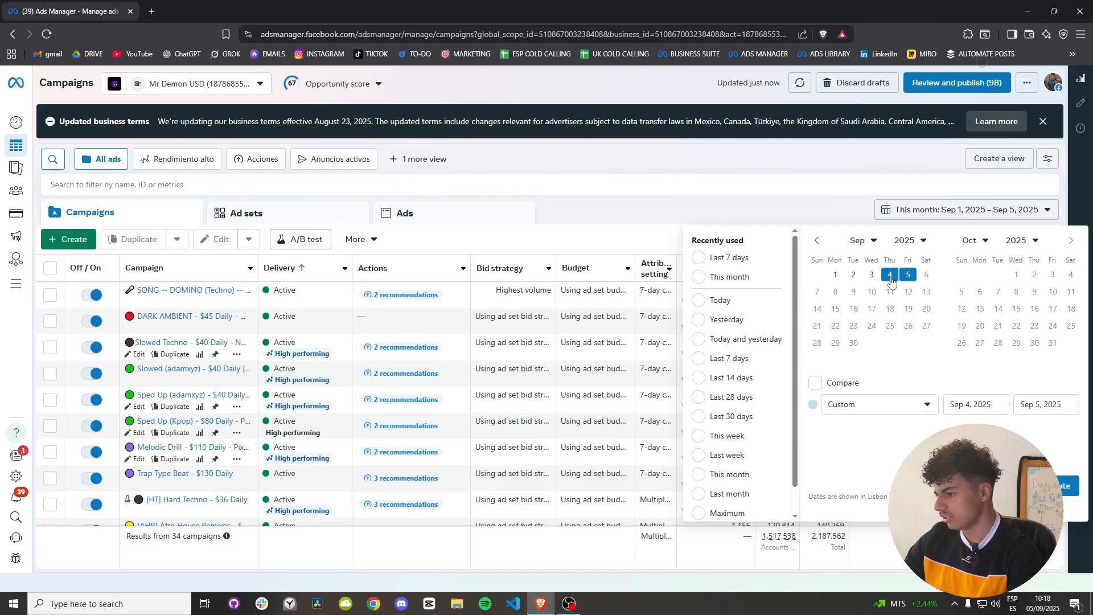
{"action": "left_click", "coordinate": [815, 382]}
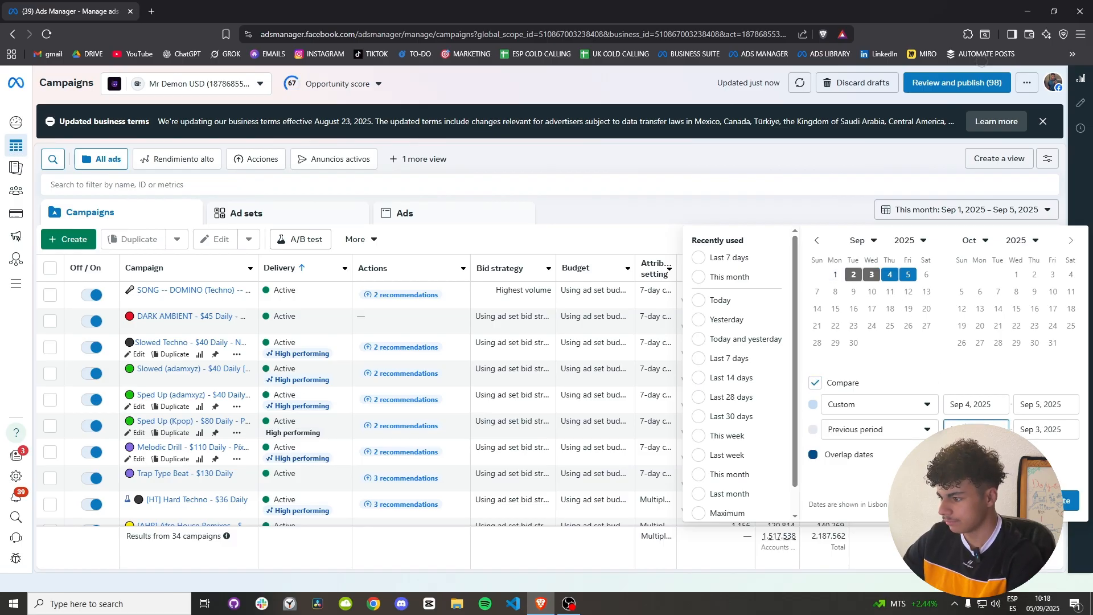
{"action": "left_click", "coordinate": [1070, 500]}
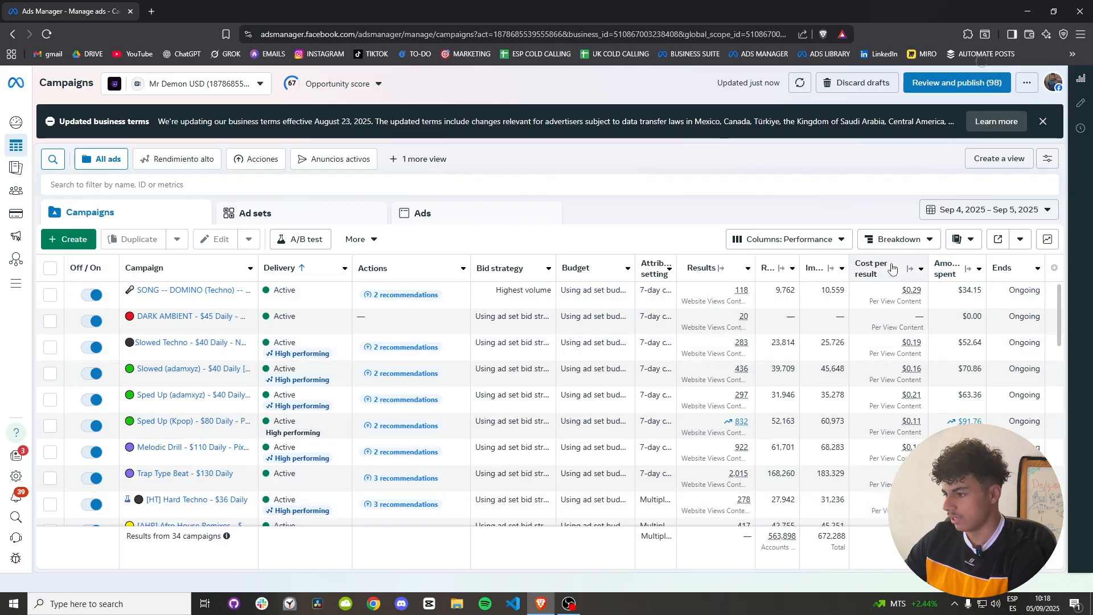
Expand the Cost per result comparison and examine the change between the two periods across the active campaigns.
{"action": "left_click", "coordinate": [909, 271]}
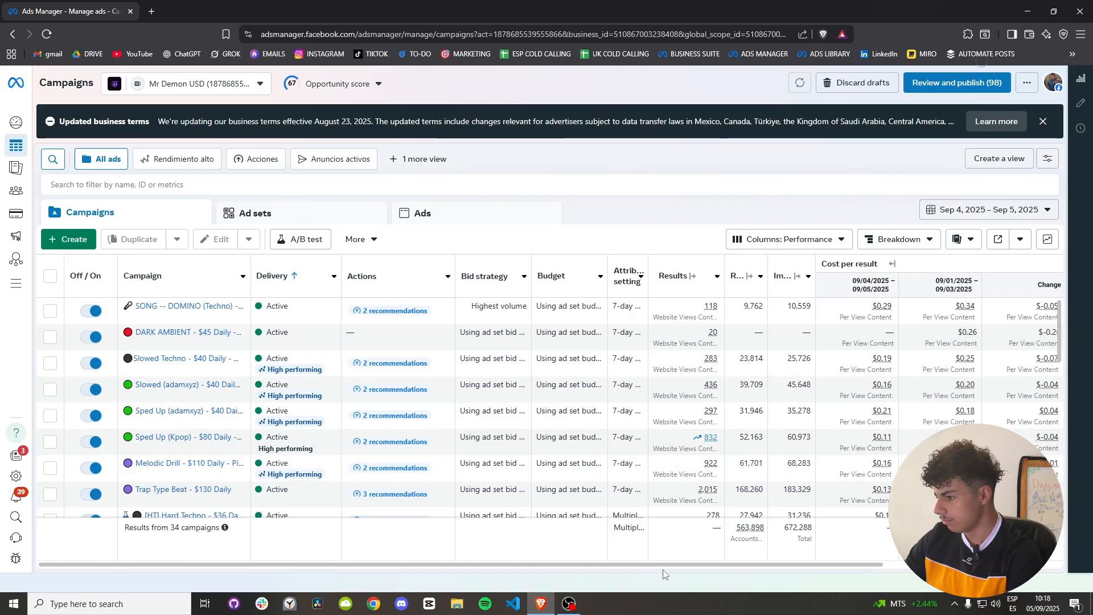
{"action": "left_click_drag", "start_coordinate": [715, 564], "coordinate": [849, 569]}
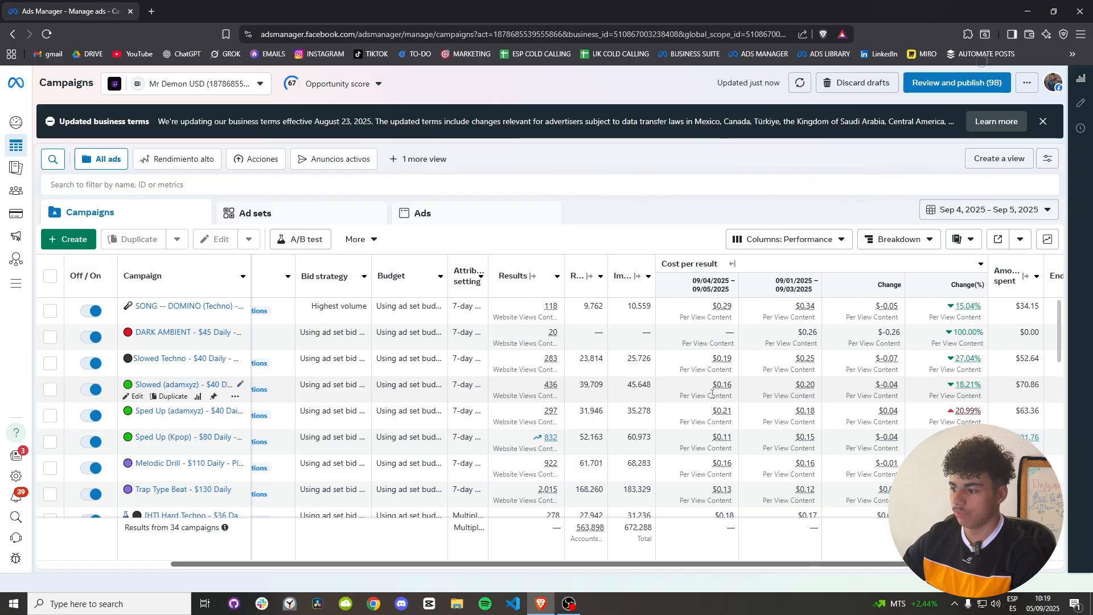
{"action": "scroll", "coordinate": [713, 393], "scroll_direction": "down", "scroll_amount": 3}
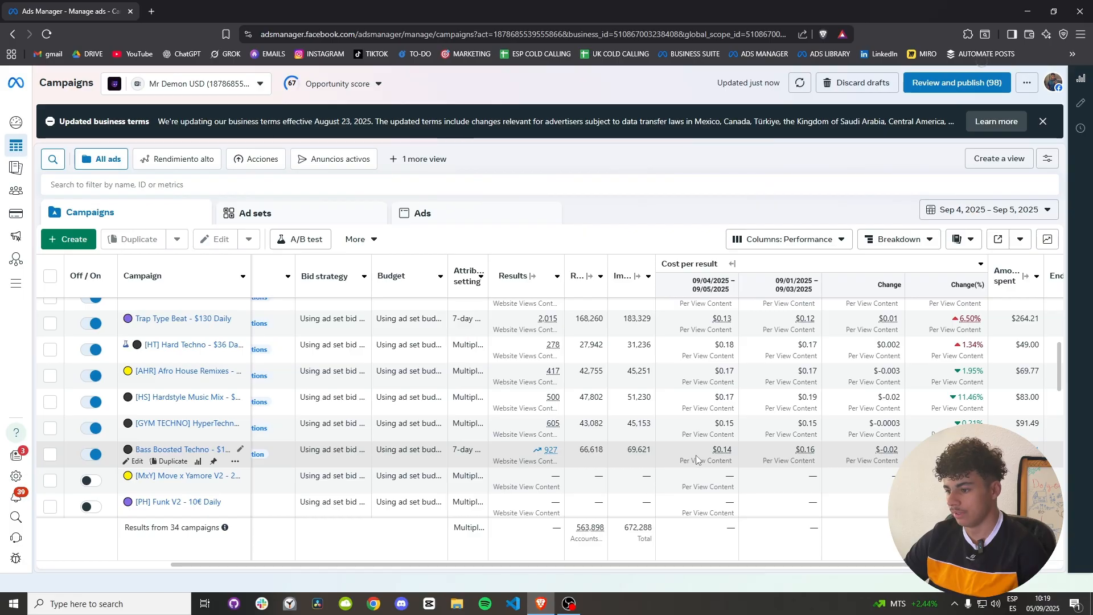
{"action": "scroll", "coordinate": [696, 459], "scroll_direction": "up", "scroll_amount": 3}
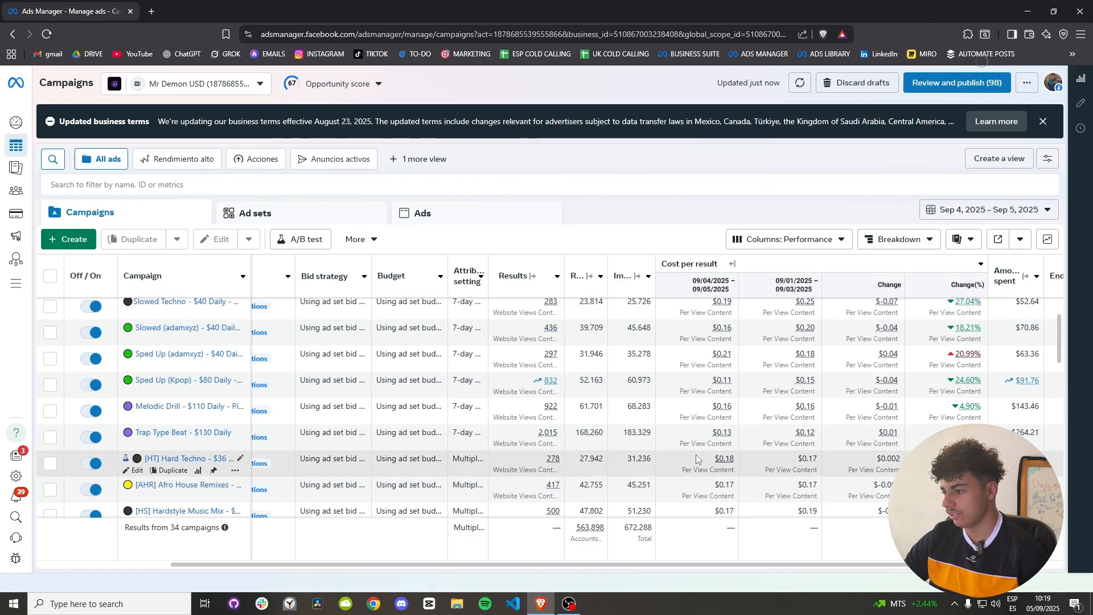
{"action": "scroll", "coordinate": [696, 459], "scroll_direction": "down", "scroll_amount": 3}
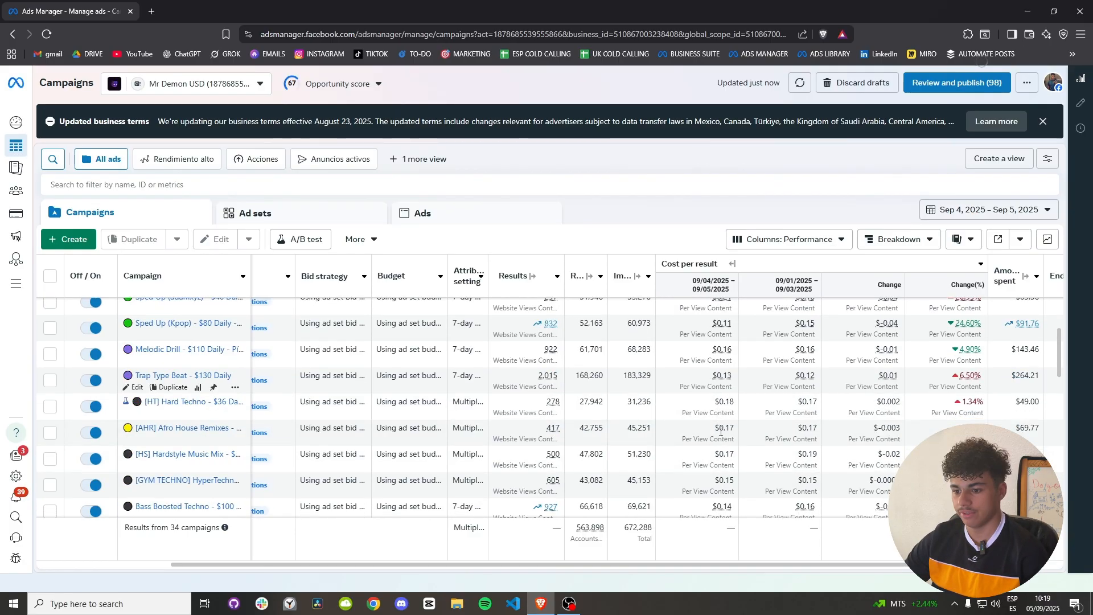